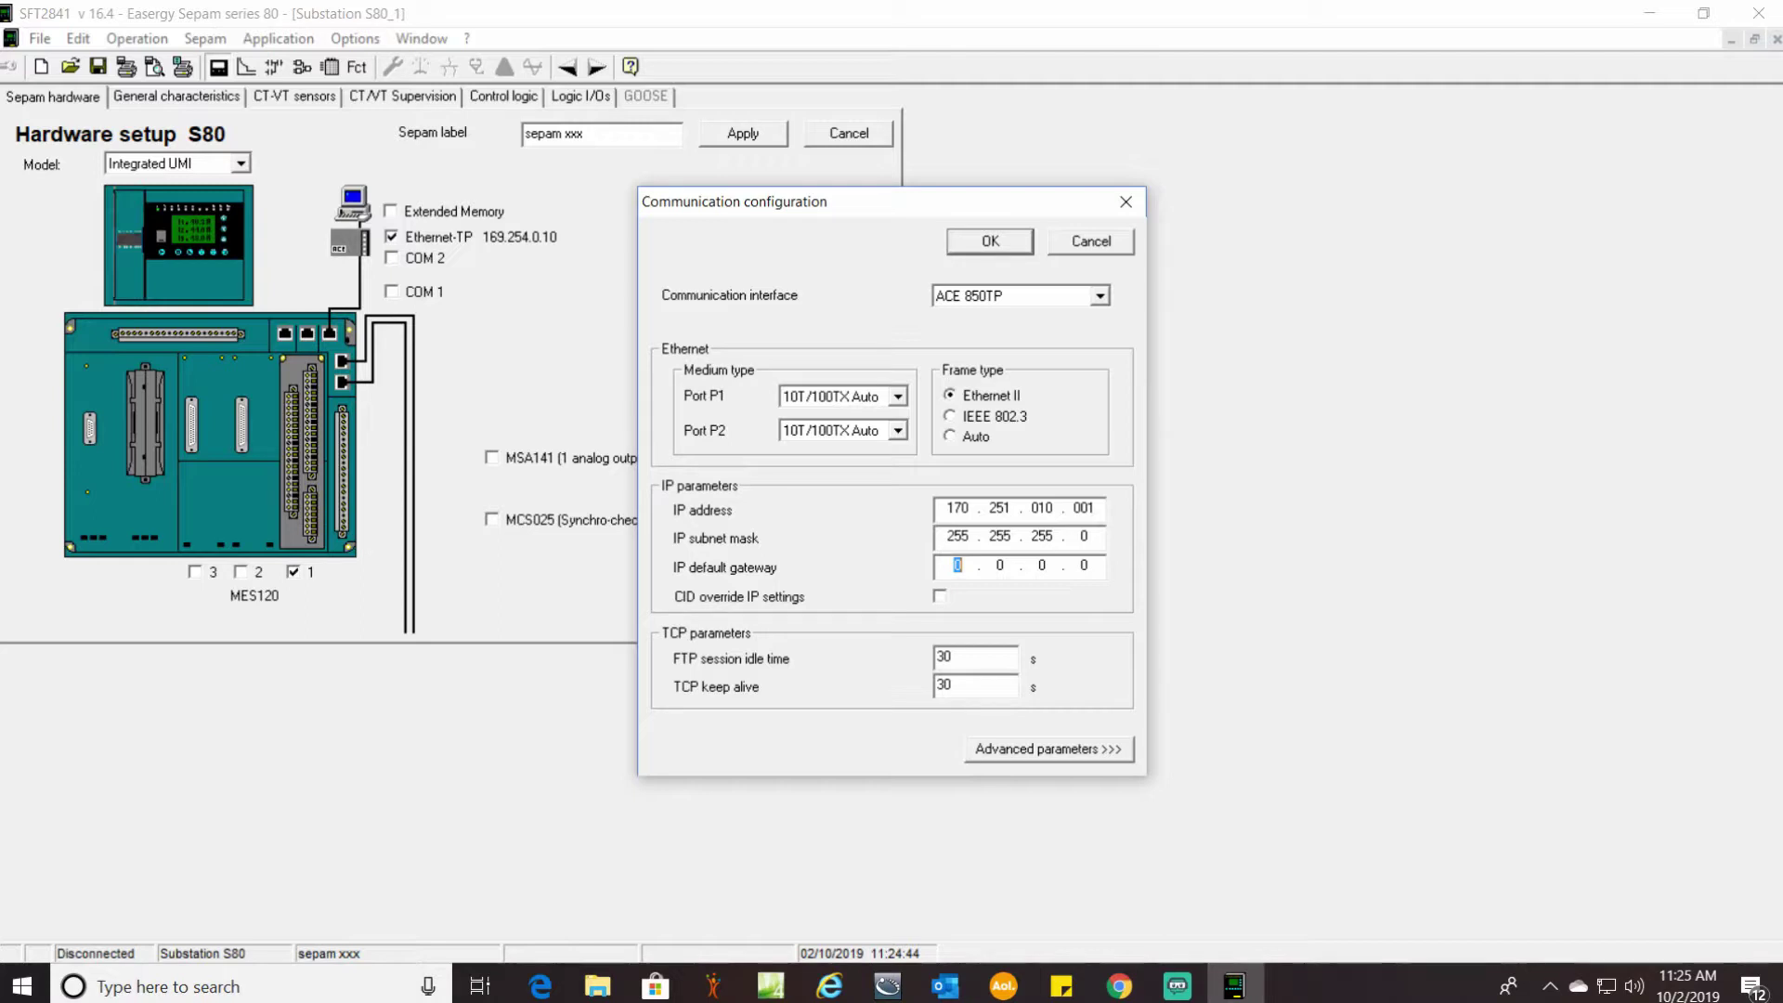
Step: Set the IP default gateway to 170.251.010.254 and apply the communication configuration to the hardware setup
{"action": "type", "text": "170 . 251 . 010 . 254"}
{"action": "left_click", "coordinate": [979, 241]}
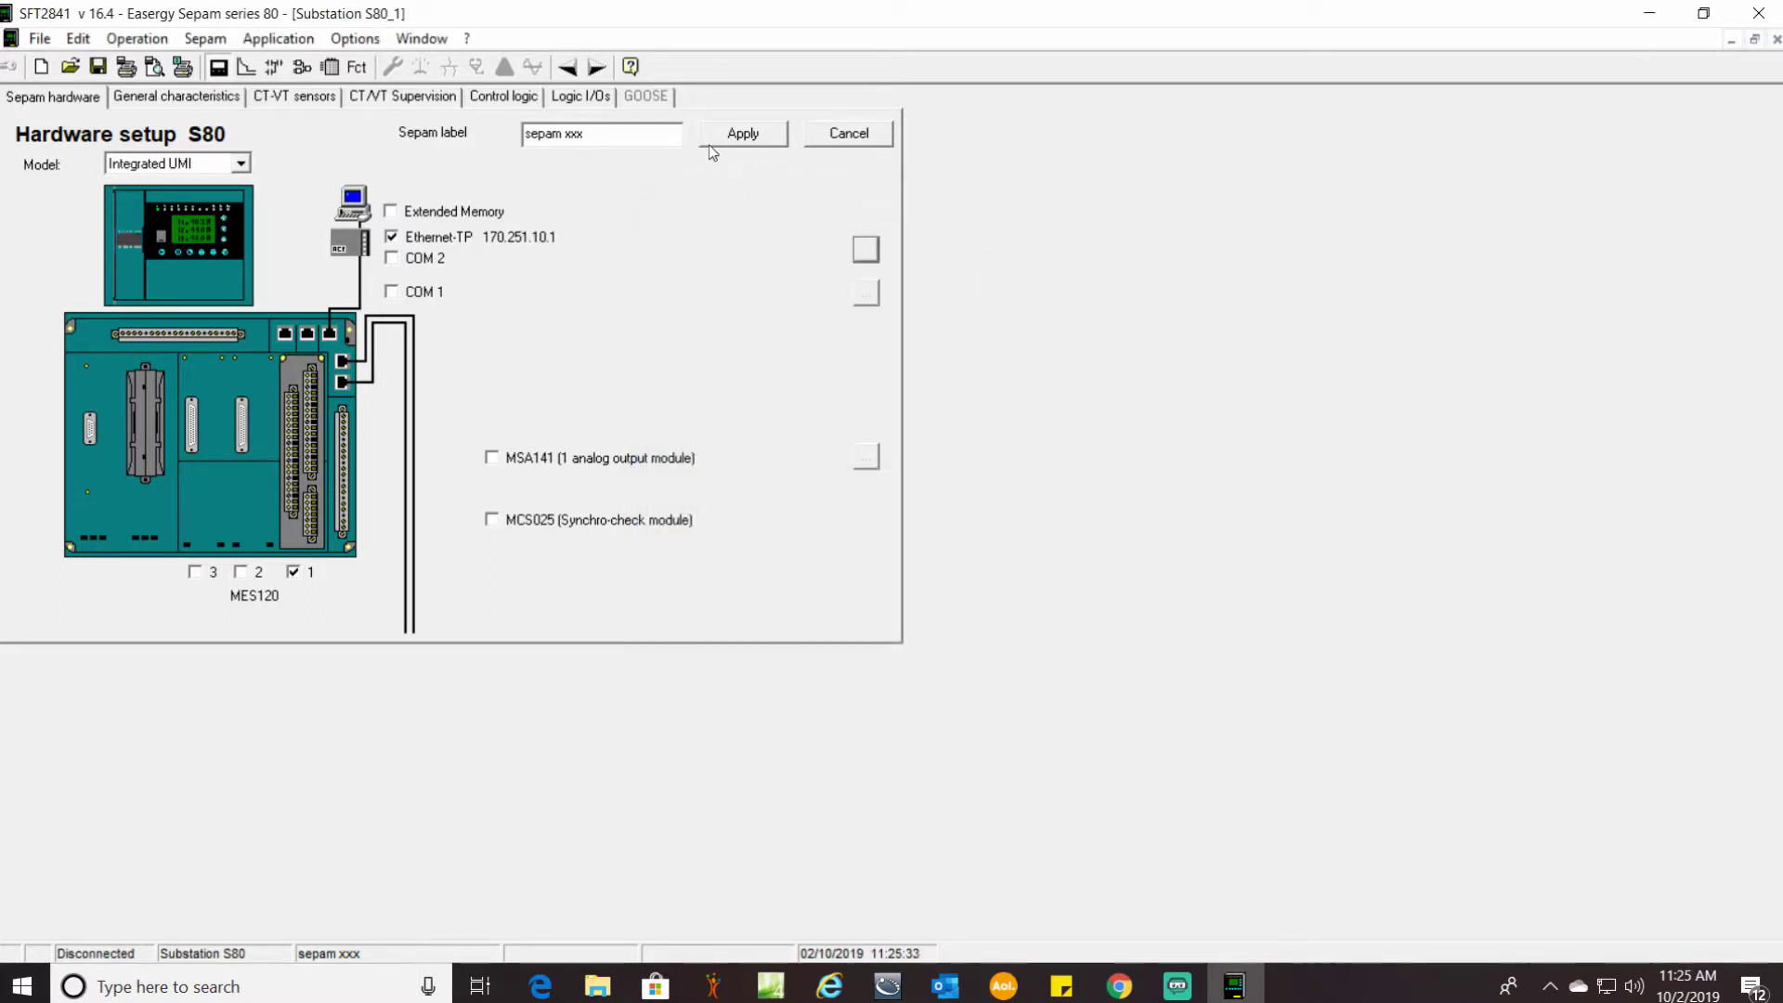
{"action": "left_click", "coordinate": [742, 136]}
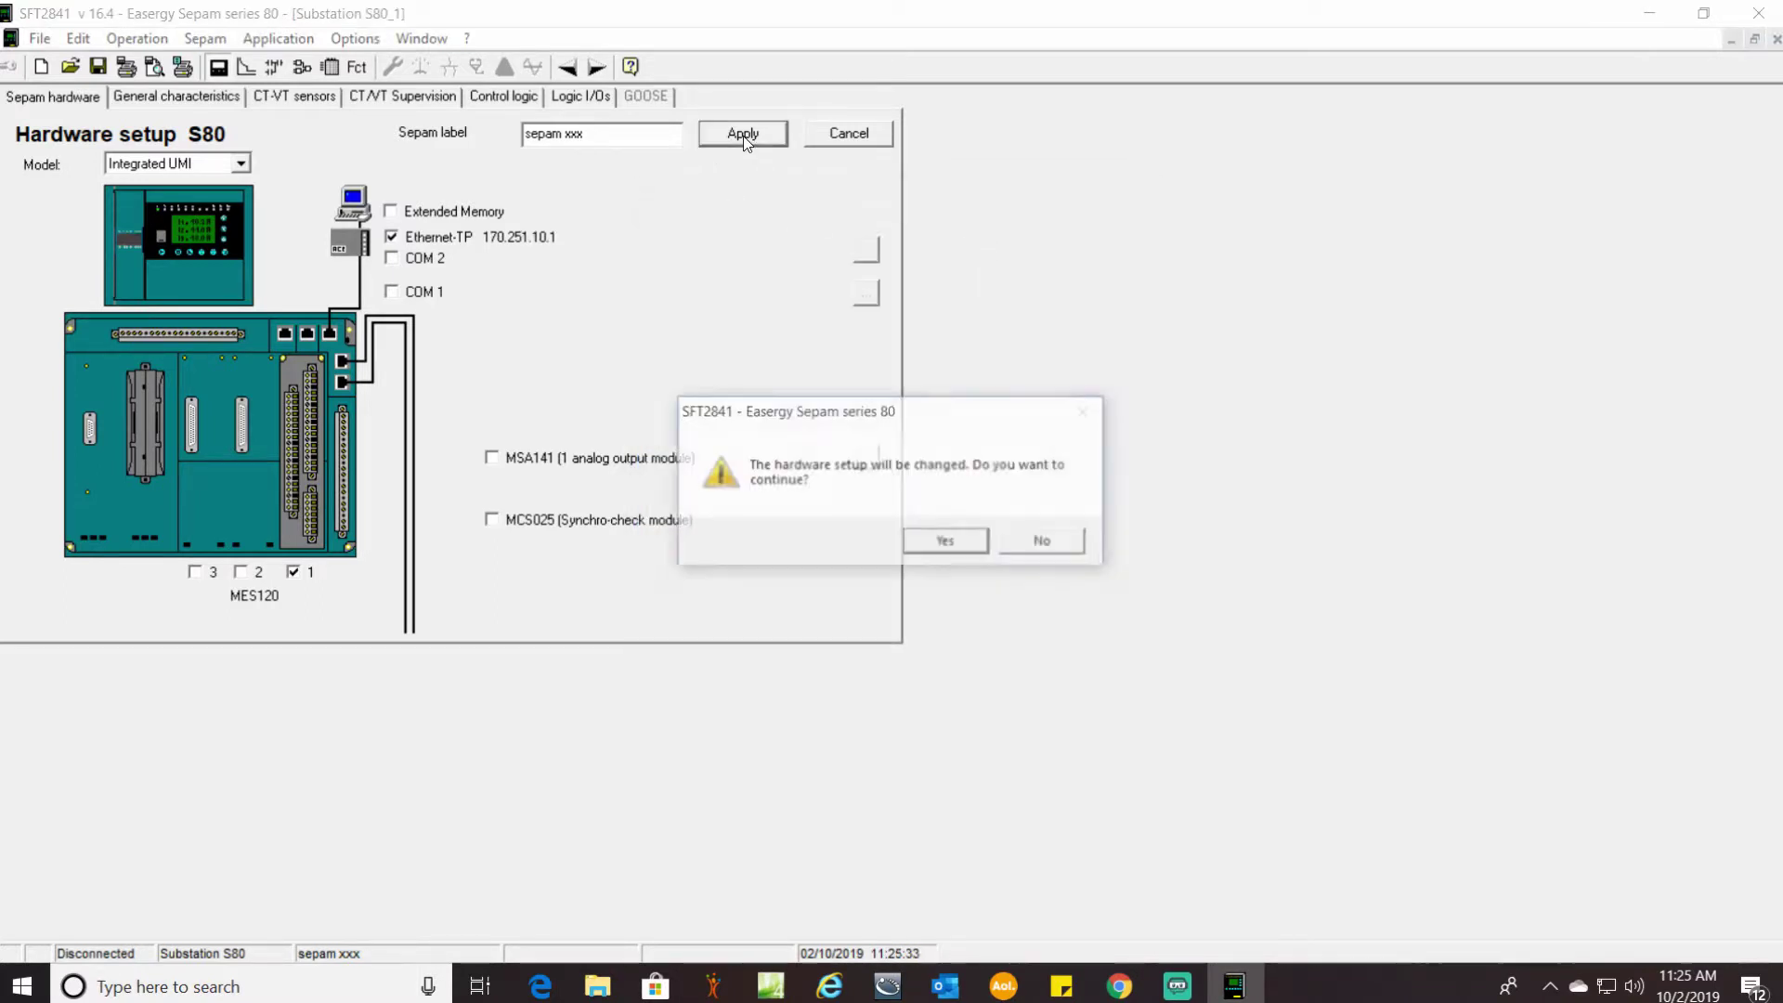
{"action": "left_click", "coordinate": [935, 542]}
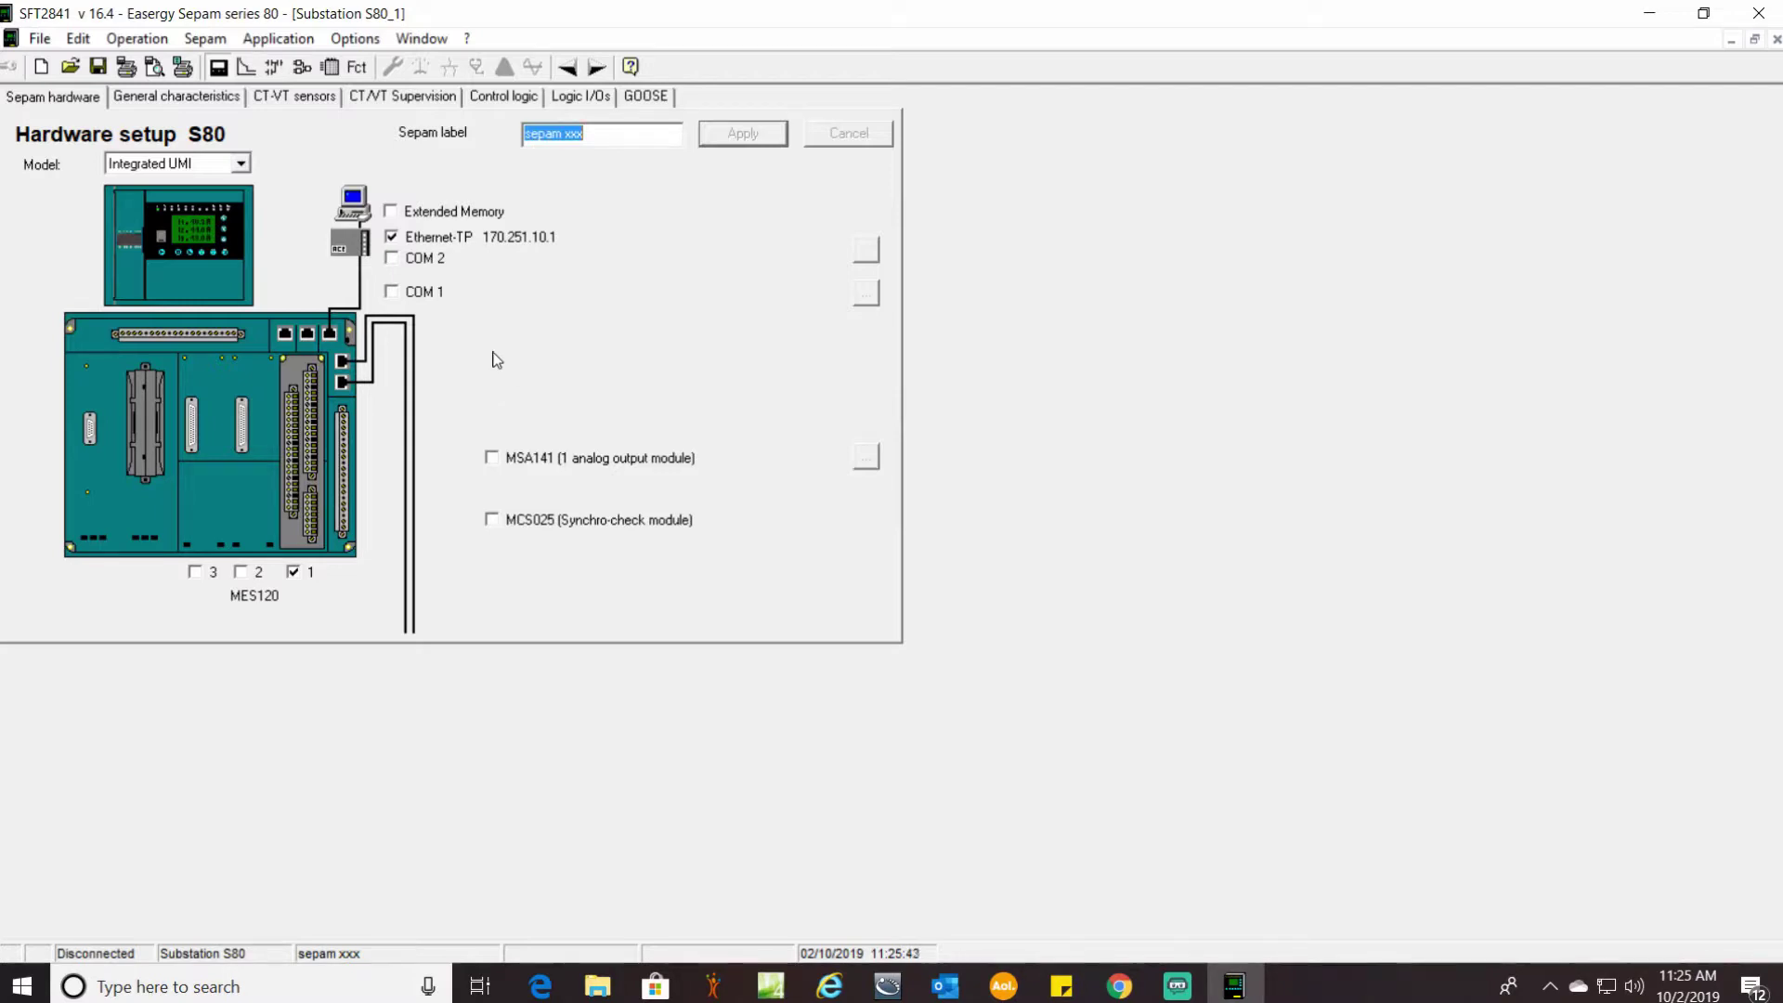
Step: Change the Sepam hardware model to Mimic-based UMI and apply the hardware setup change
{"action": "left_click", "coordinate": [239, 164]}
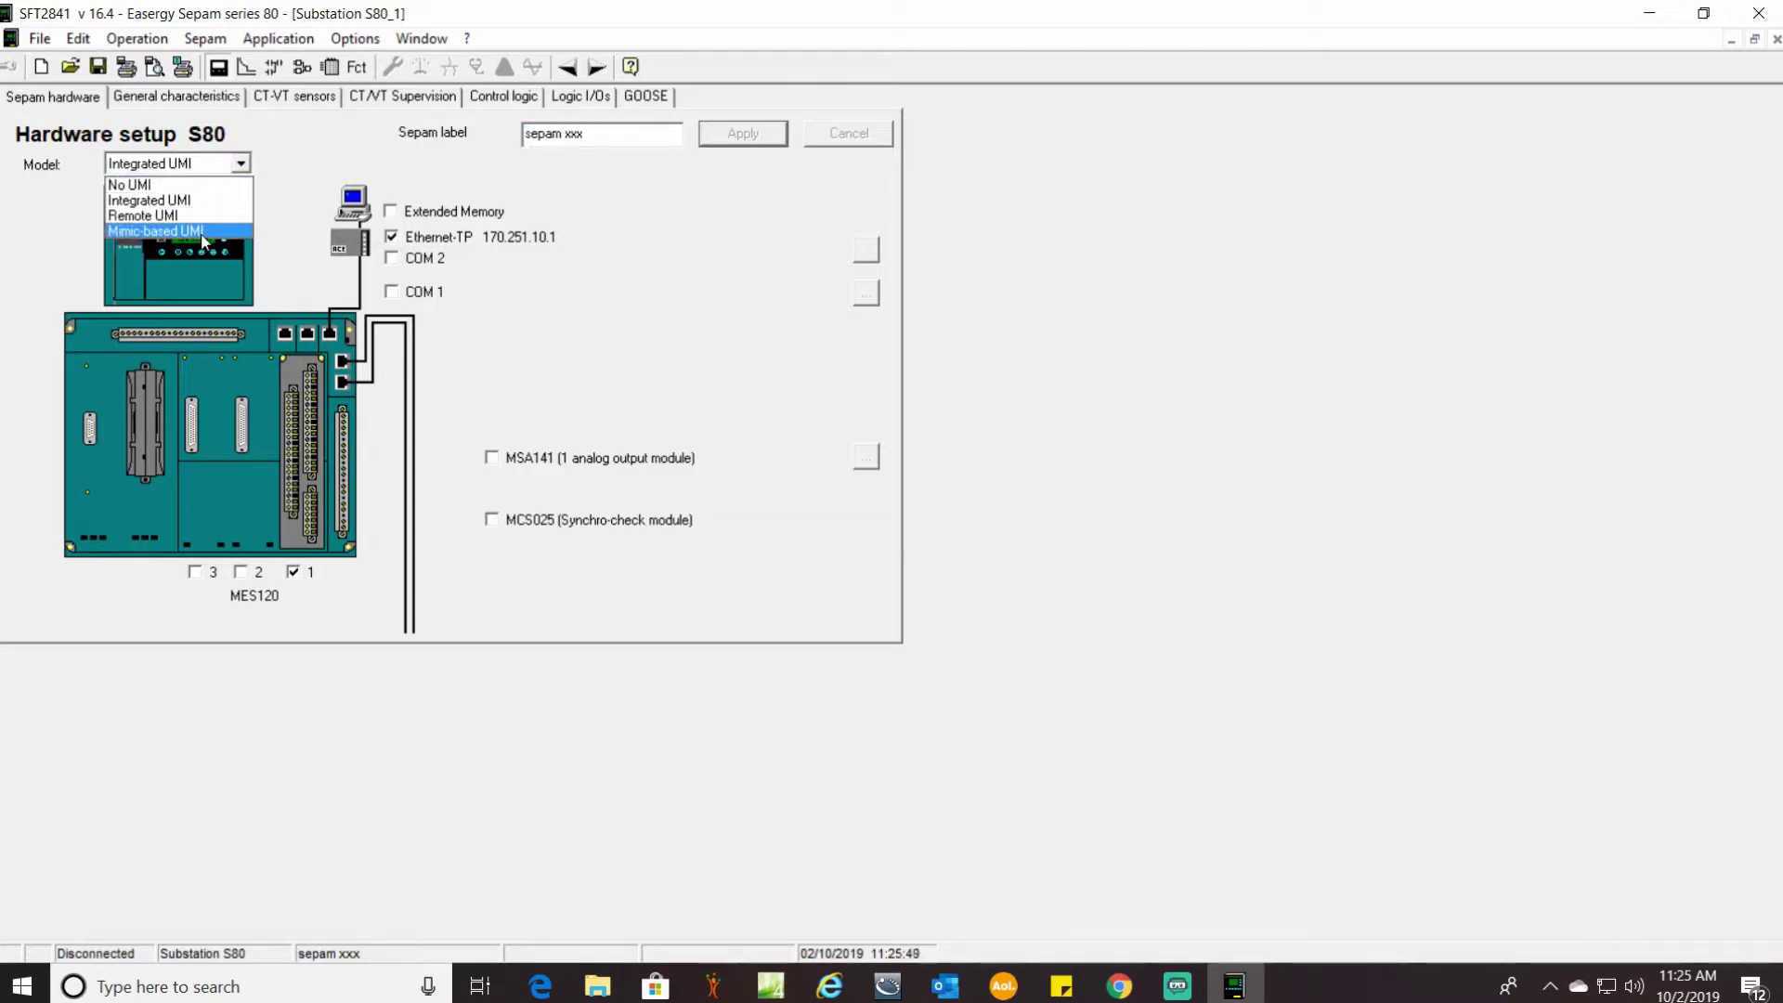
{"action": "left_click", "coordinate": [203, 231]}
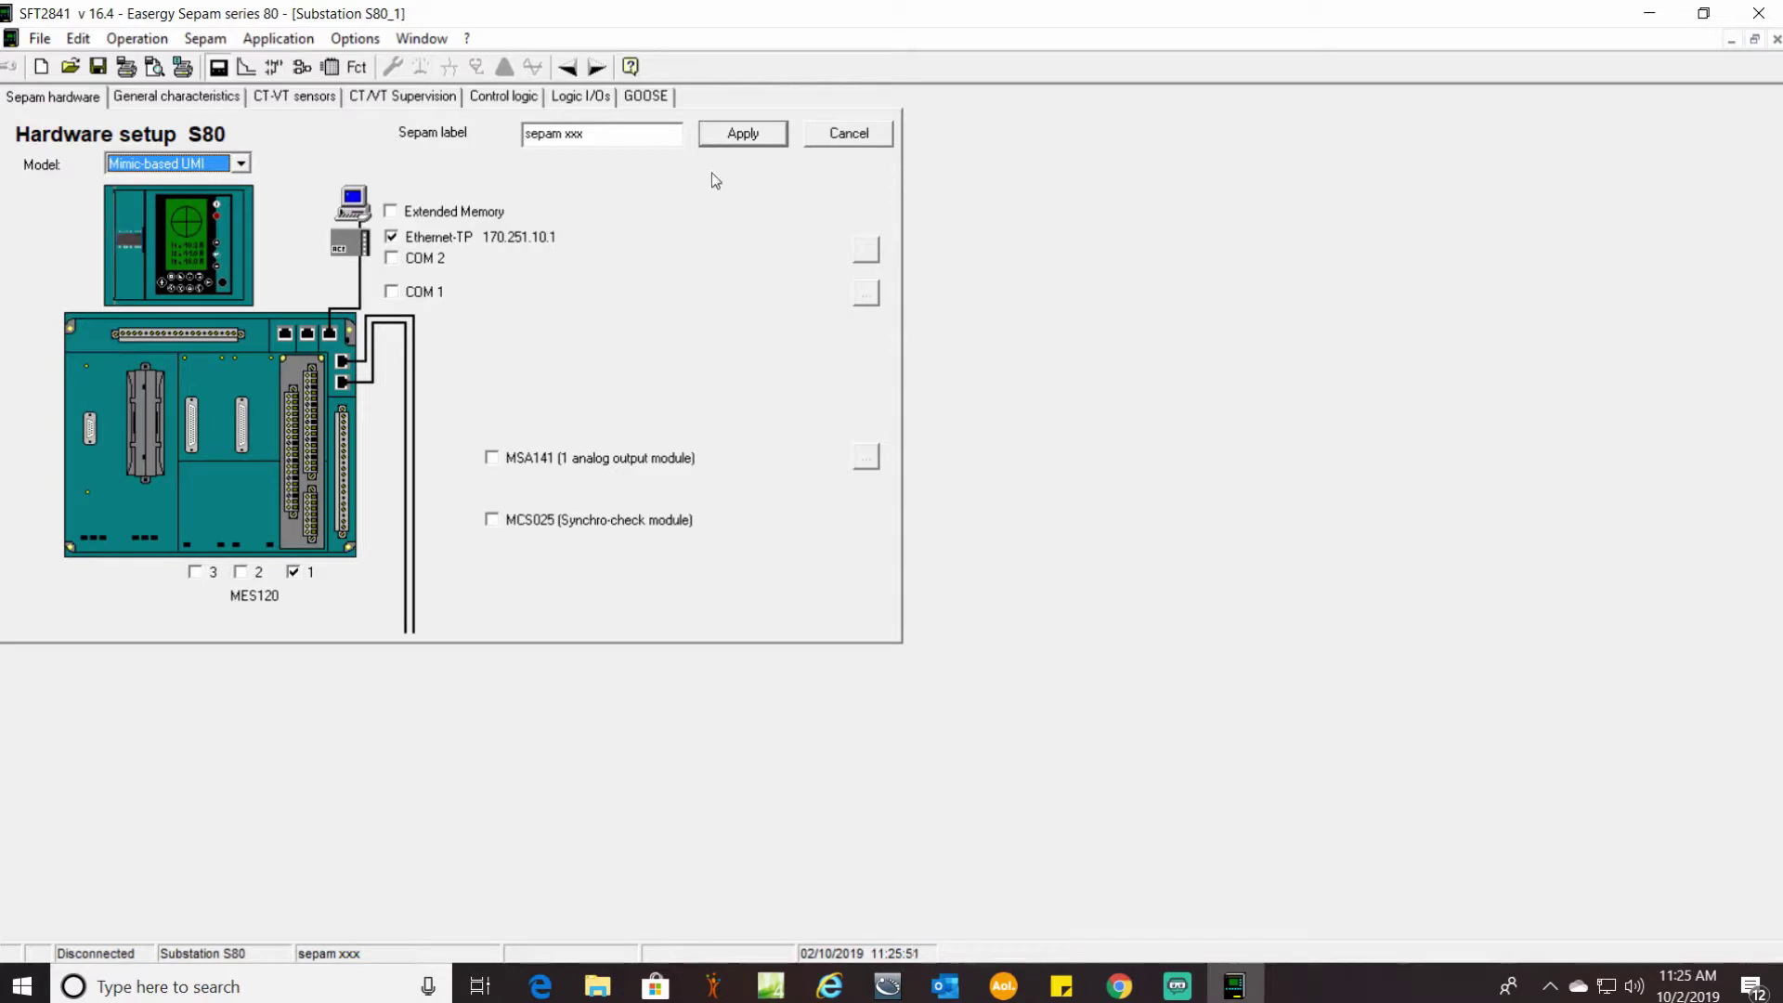
{"action": "left_click", "coordinate": [733, 135]}
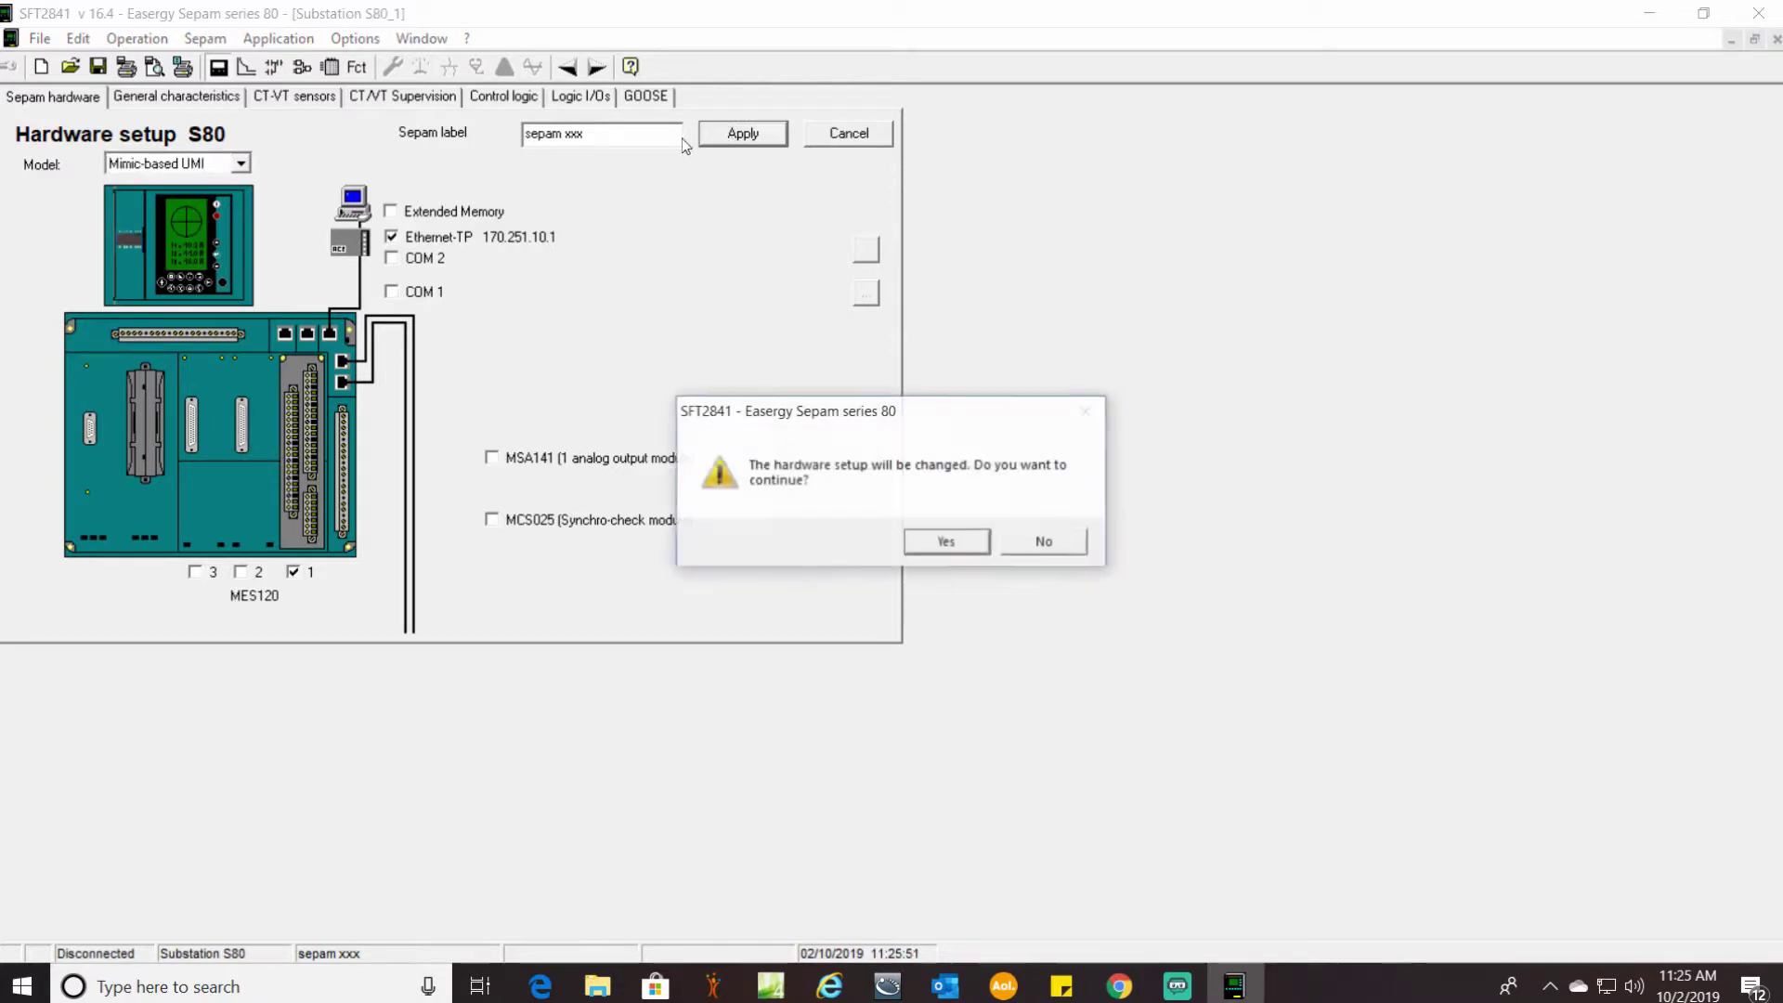
{"action": "left_click", "coordinate": [921, 539]}
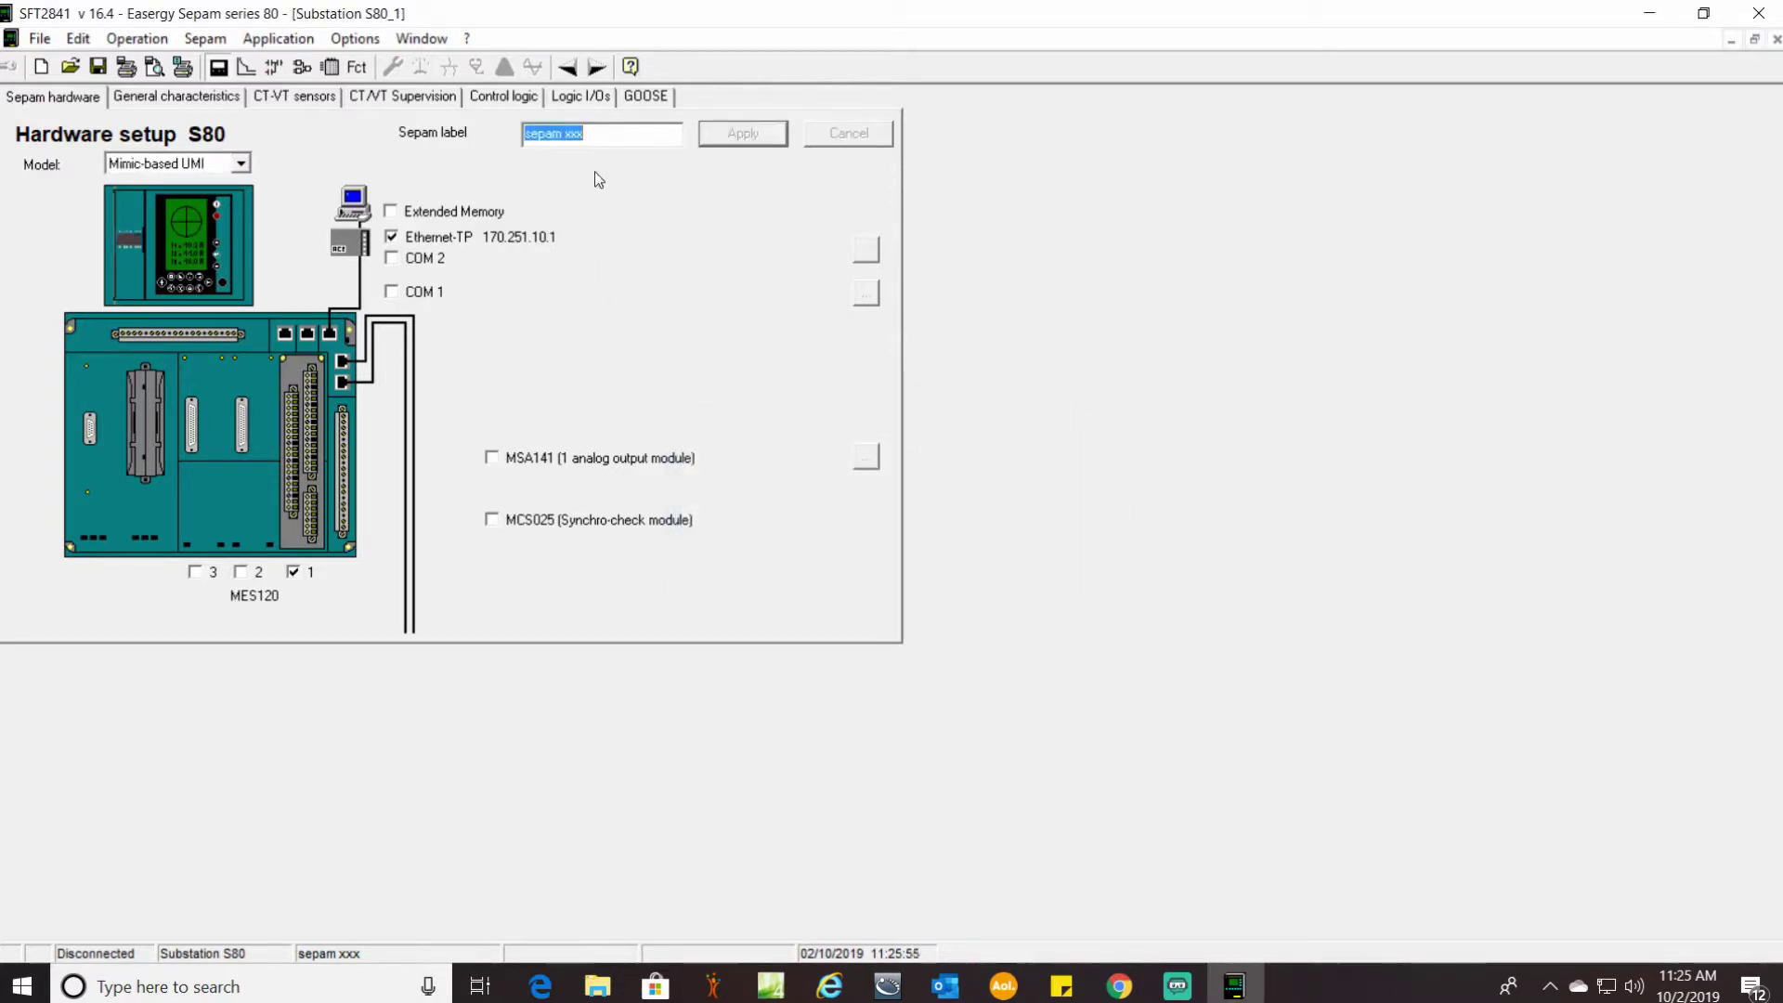
Step: Set the Sepam label to "Feeder AX6" and apply the hardware setup change
{"action": "type", "text": "F"}
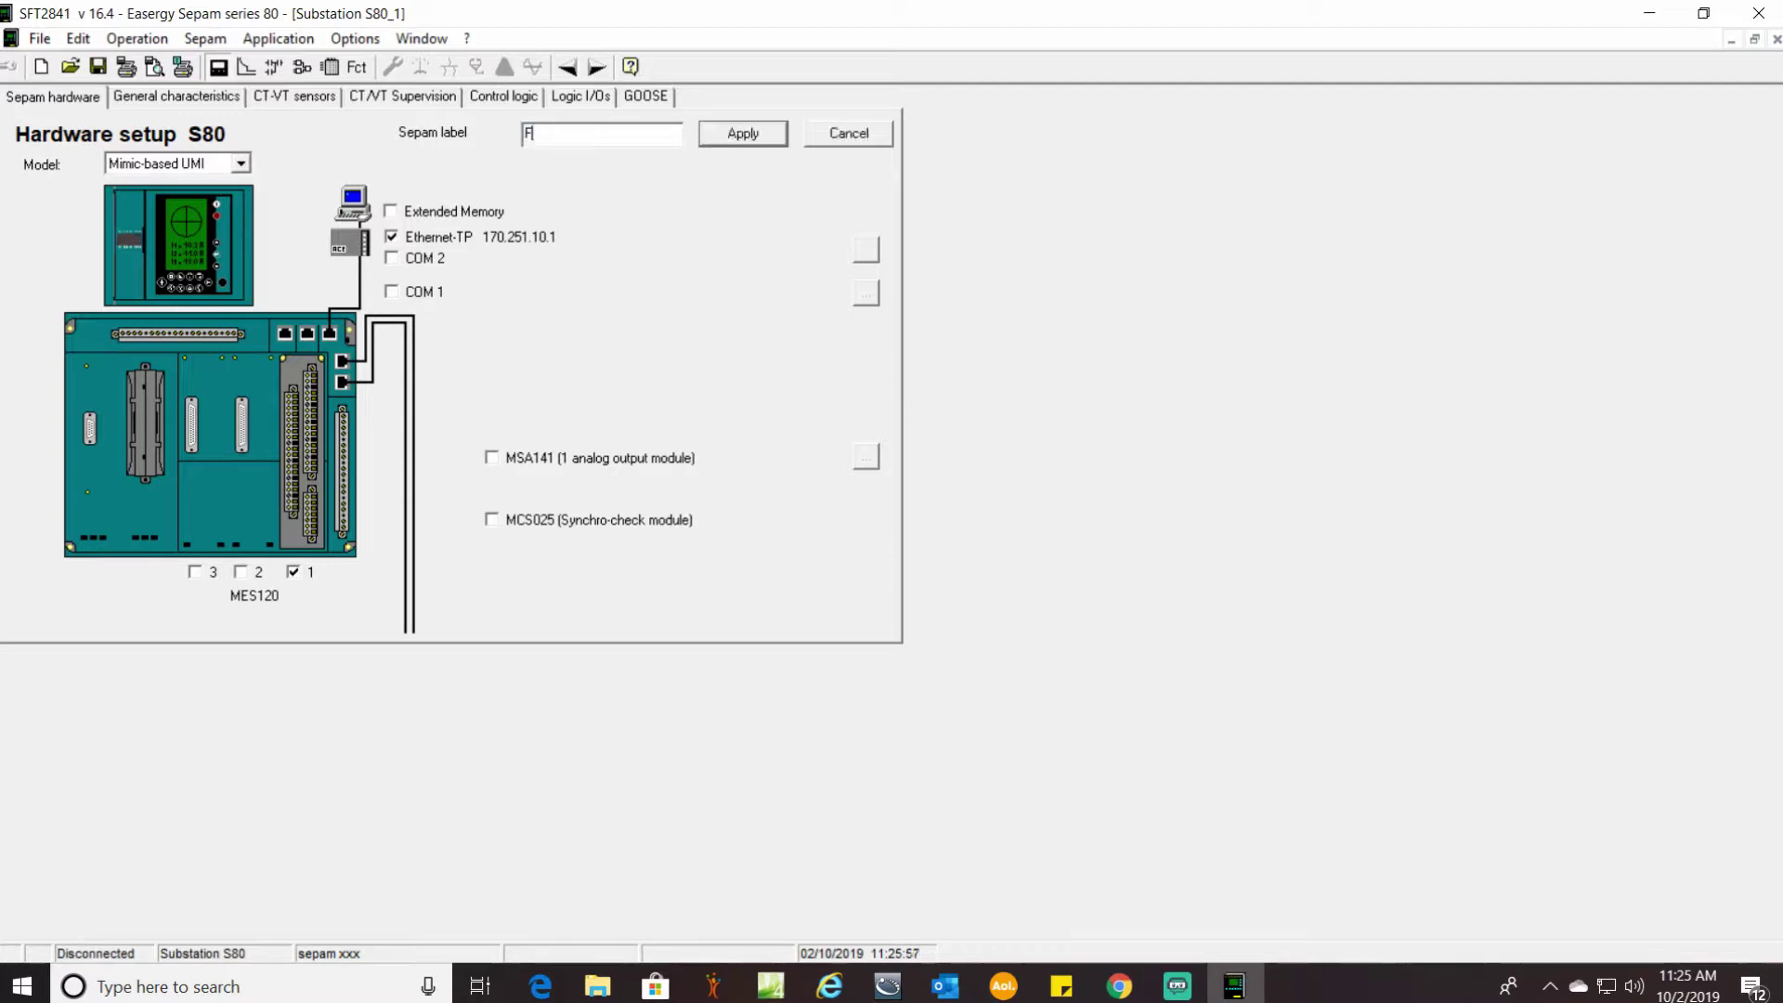
{"action": "type", "text": "eeder AX6"}
{"action": "left_click", "coordinate": [736, 138]}
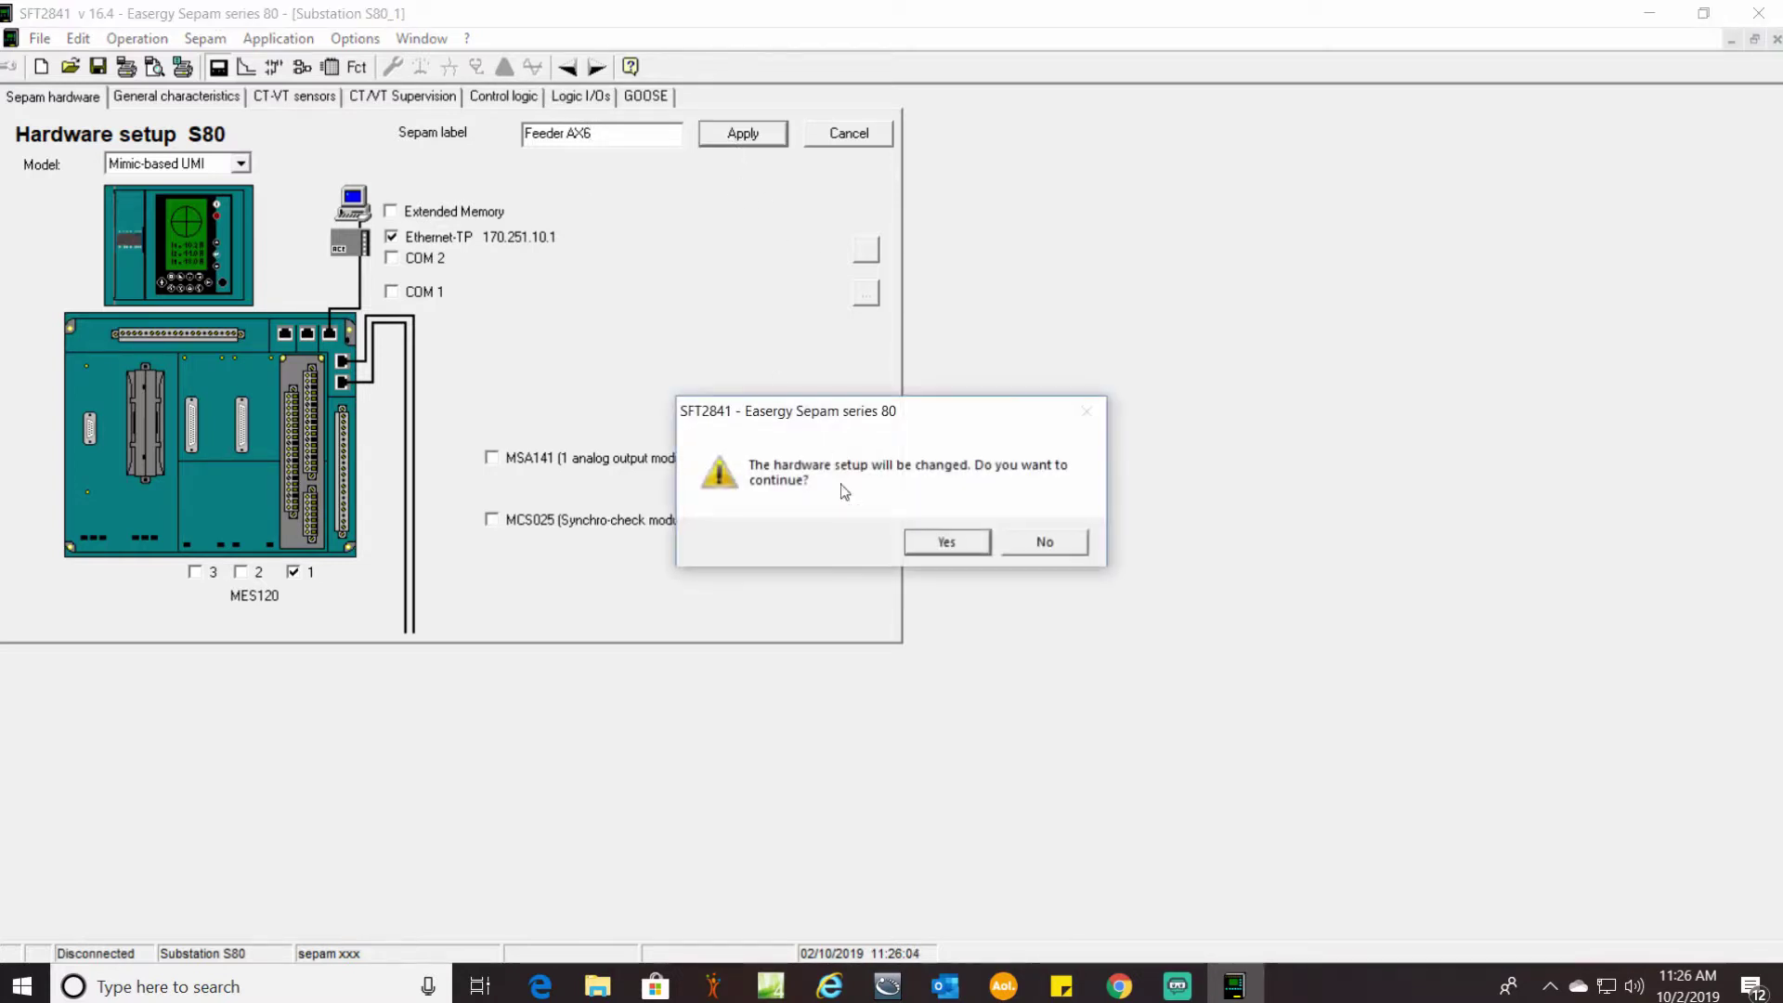
{"action": "left_click", "coordinate": [942, 543]}
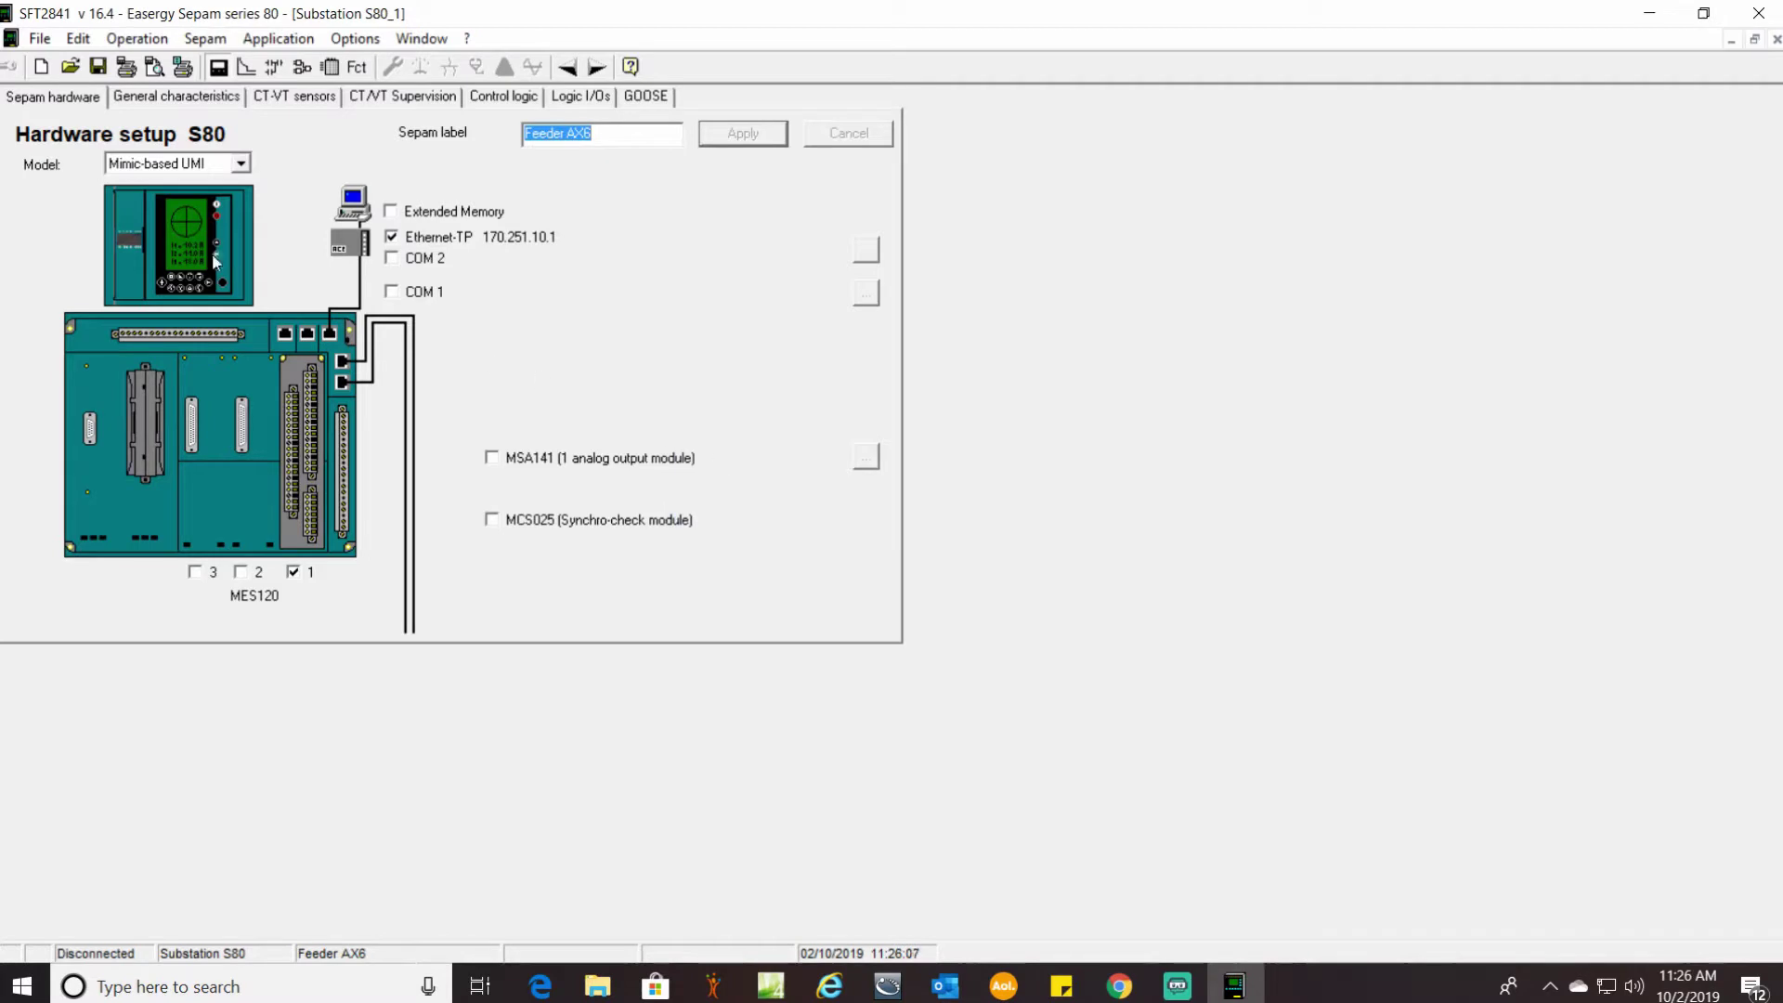
Step: Set the general characteristics to 60 Hz network frequency, Fahrenheit temperatures and US English (ANSI) working language, and apply them
{"action": "left_click", "coordinate": [207, 100]}
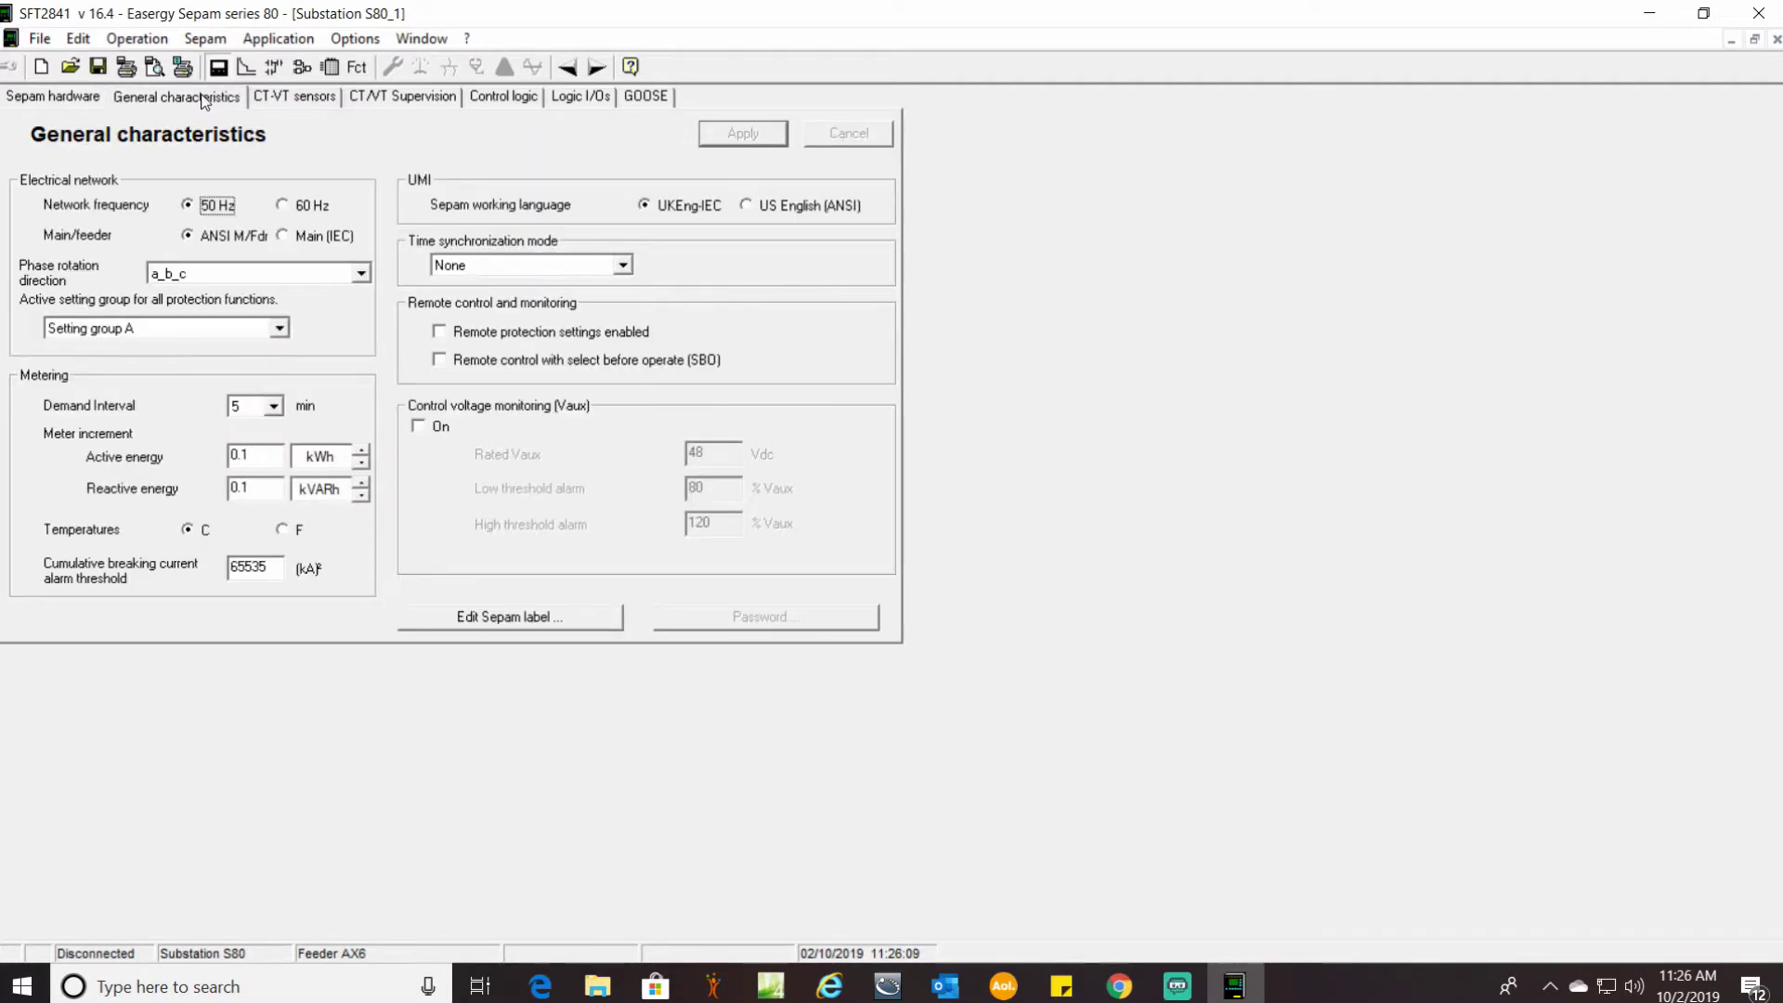
{"action": "left_click", "coordinate": [282, 204]}
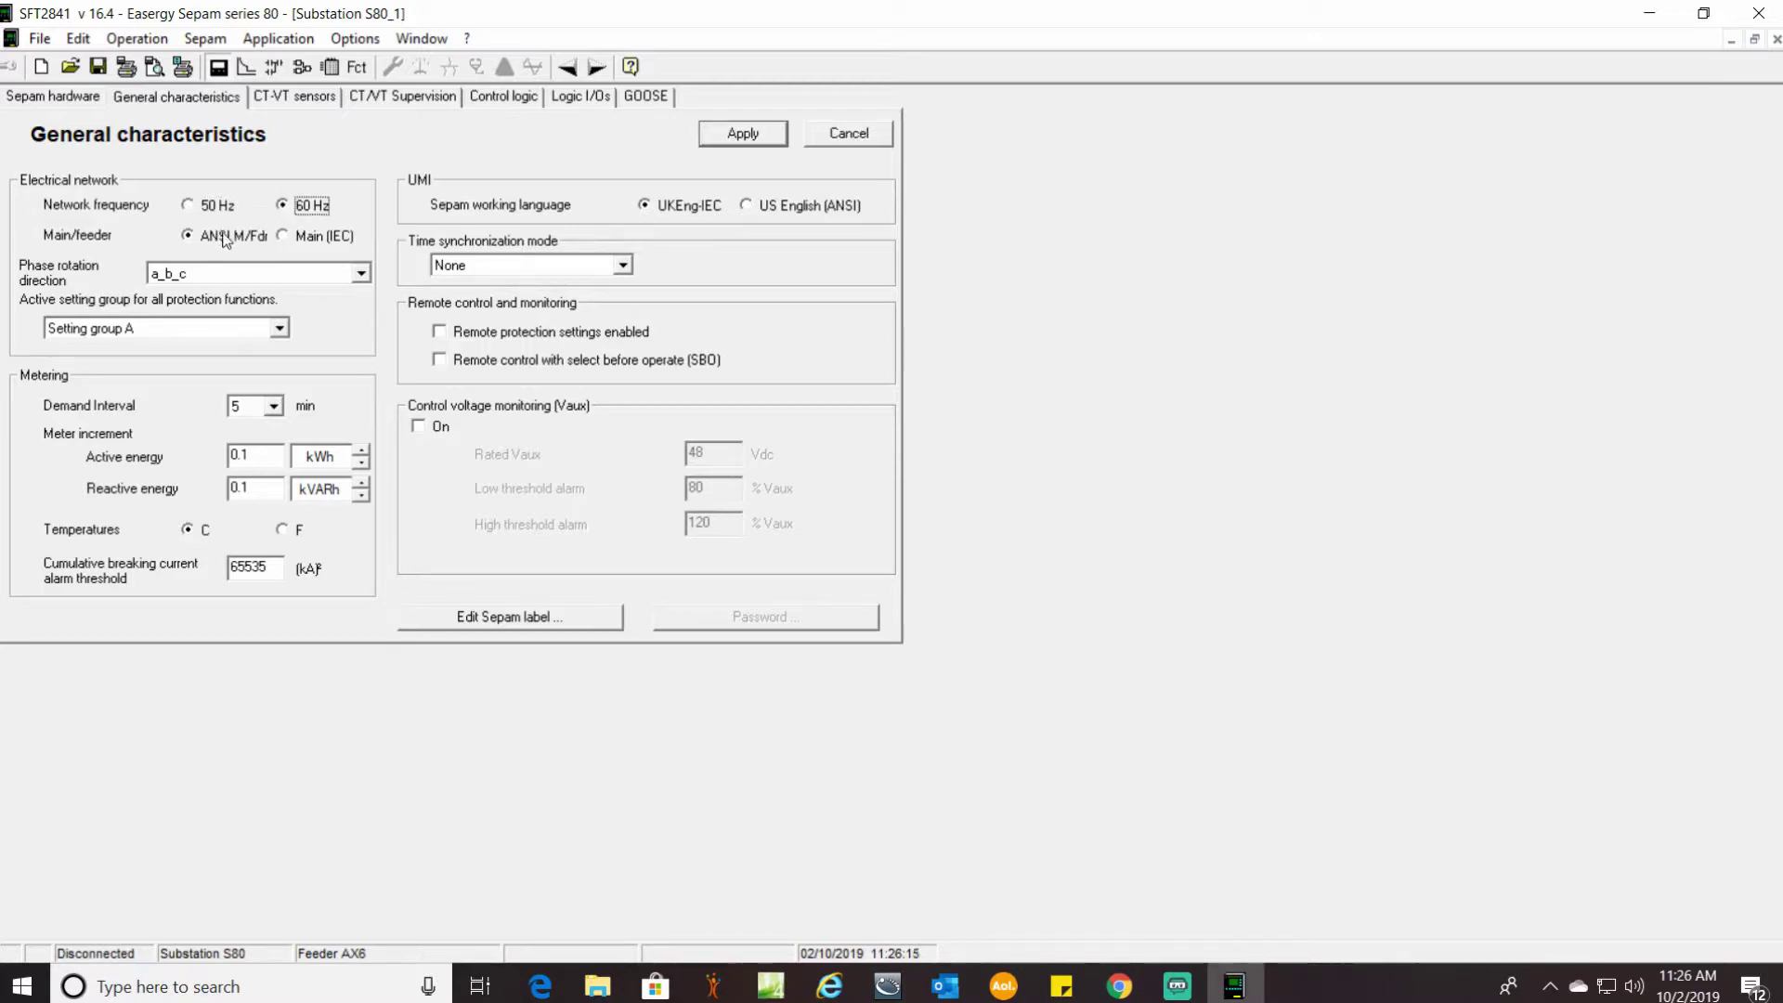
{"action": "left_click", "coordinate": [281, 528]}
{"action": "left_click", "coordinate": [746, 206]}
{"action": "left_click", "coordinate": [732, 133]}
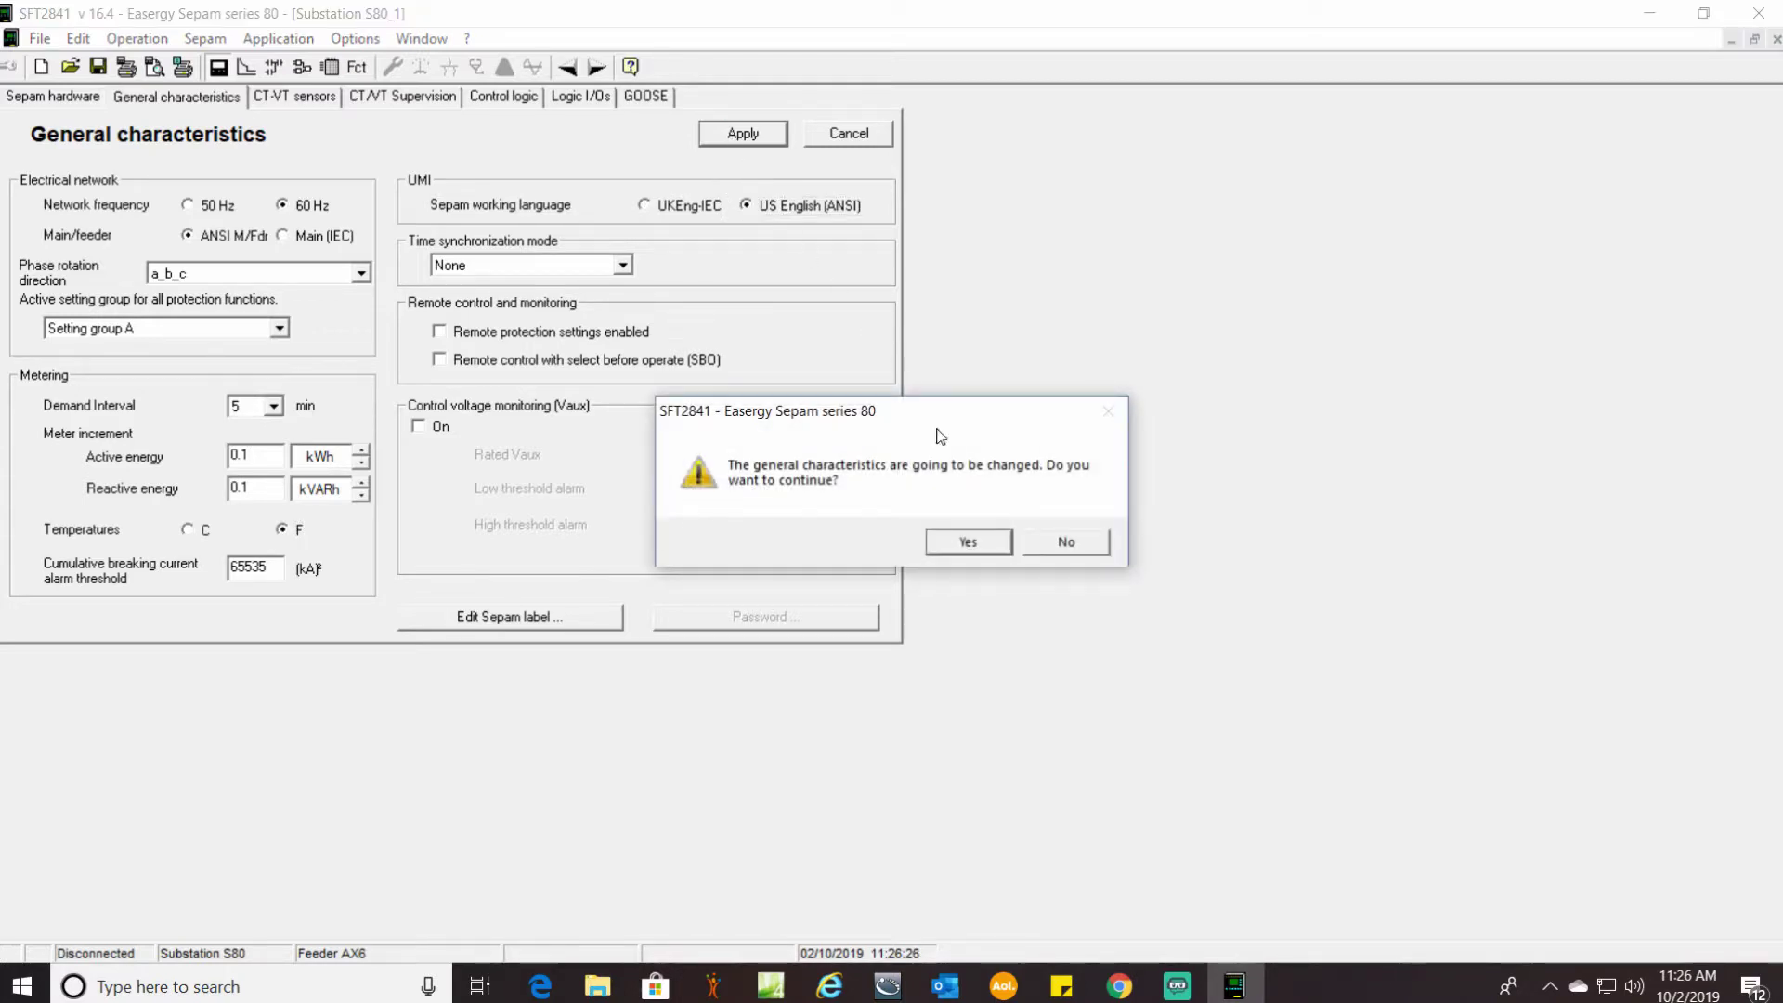
{"action": "left_click", "coordinate": [968, 542]}
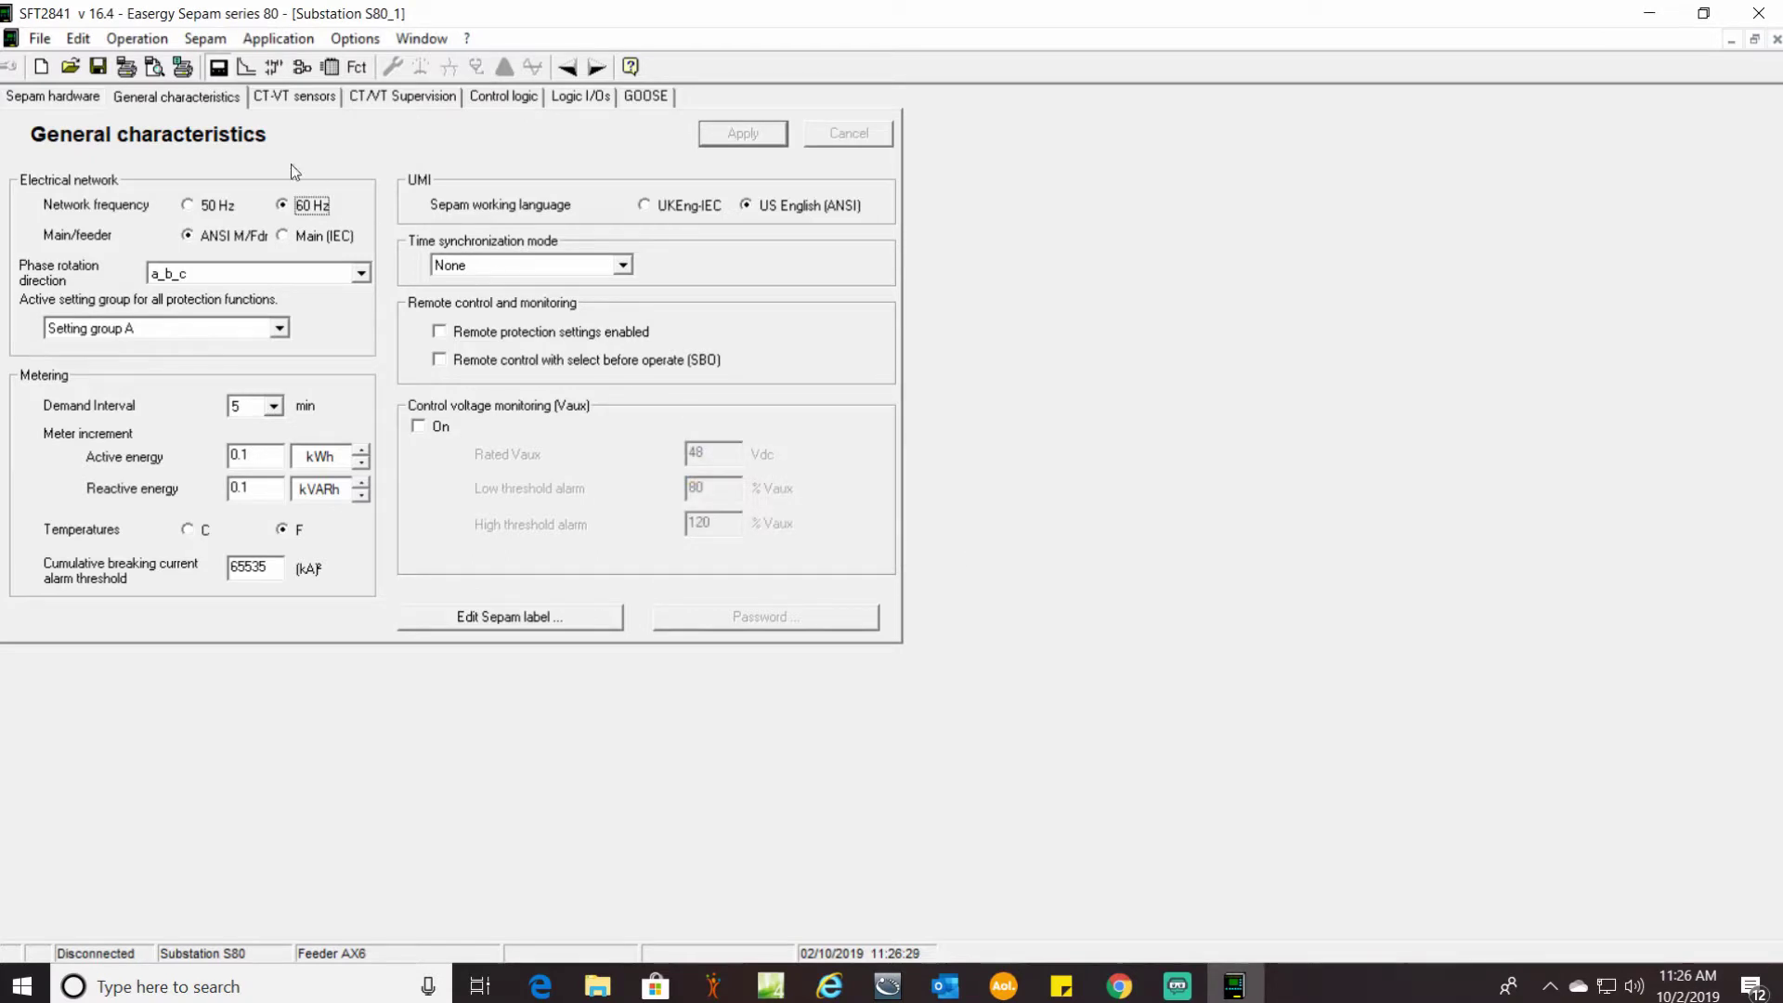
Step: Set the CT rated current (IN) and base current (IB) to 600 A and apply the sensor configuration
{"action": "left_click", "coordinate": [299, 97]}
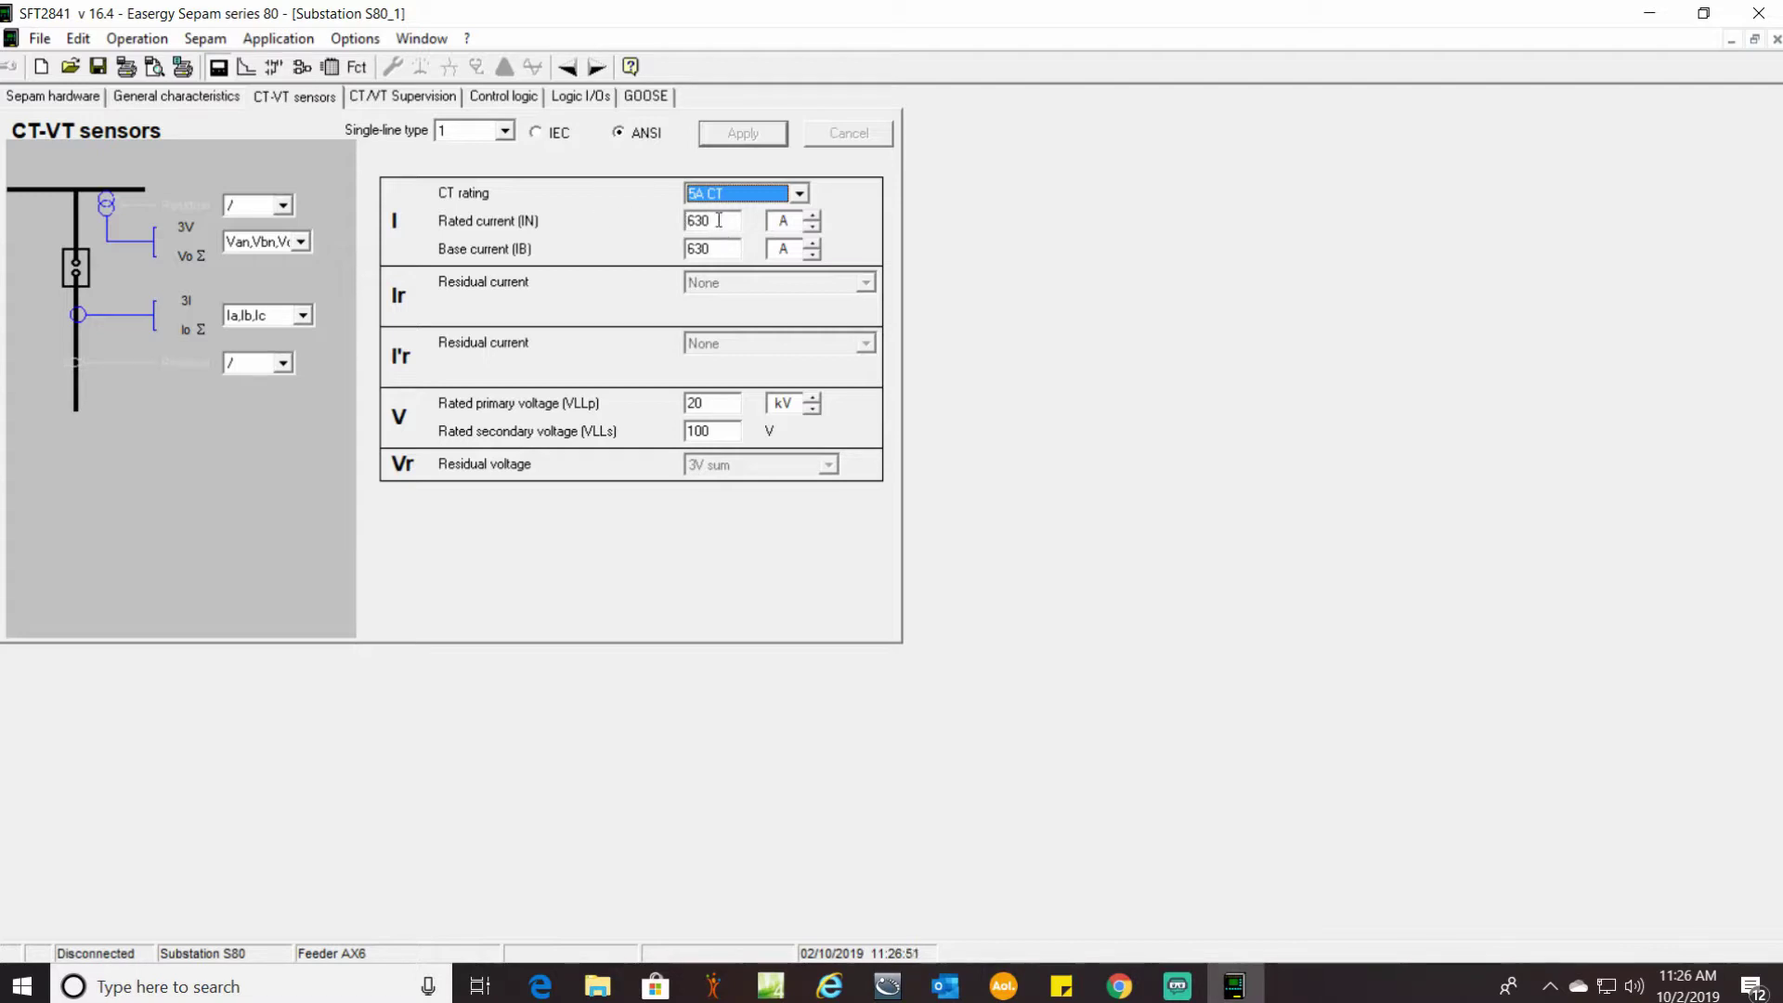
{"action": "key", "text": "Tab"}
{"action": "type", "text": "600"}
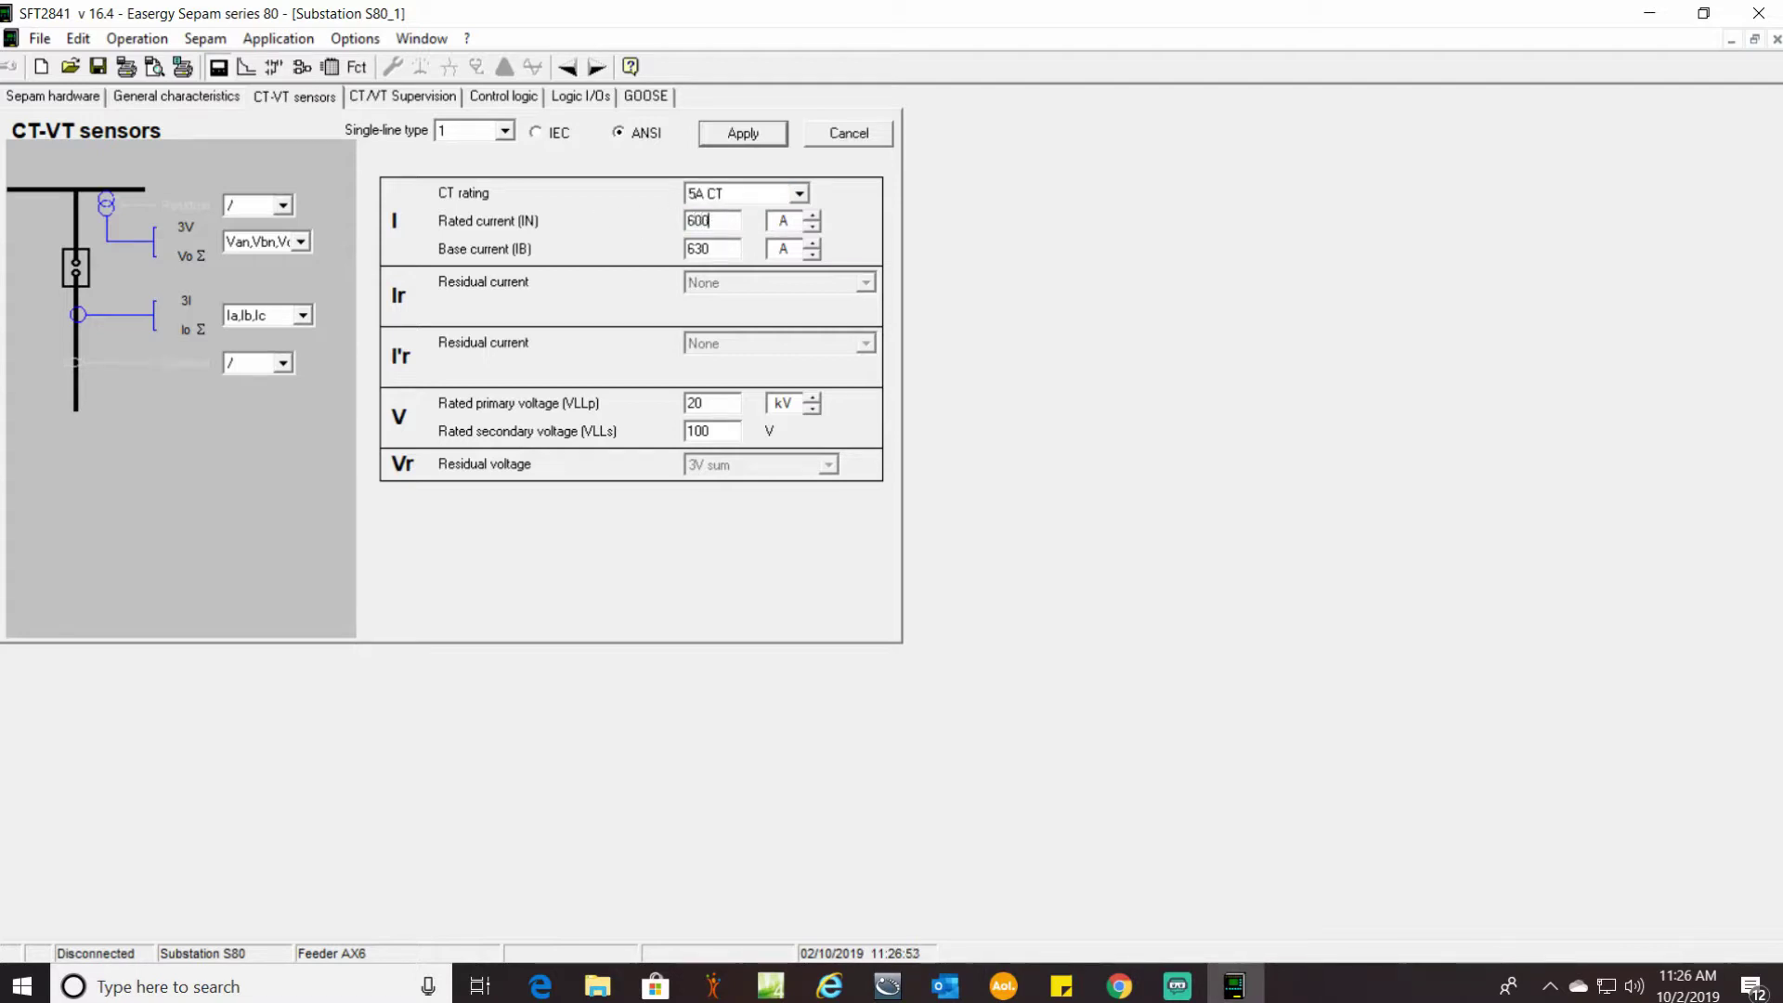
{"action": "double_click", "coordinate": [708, 249]}
{"action": "type", "text": "600"}
{"action": "left_click", "coordinate": [728, 130]}
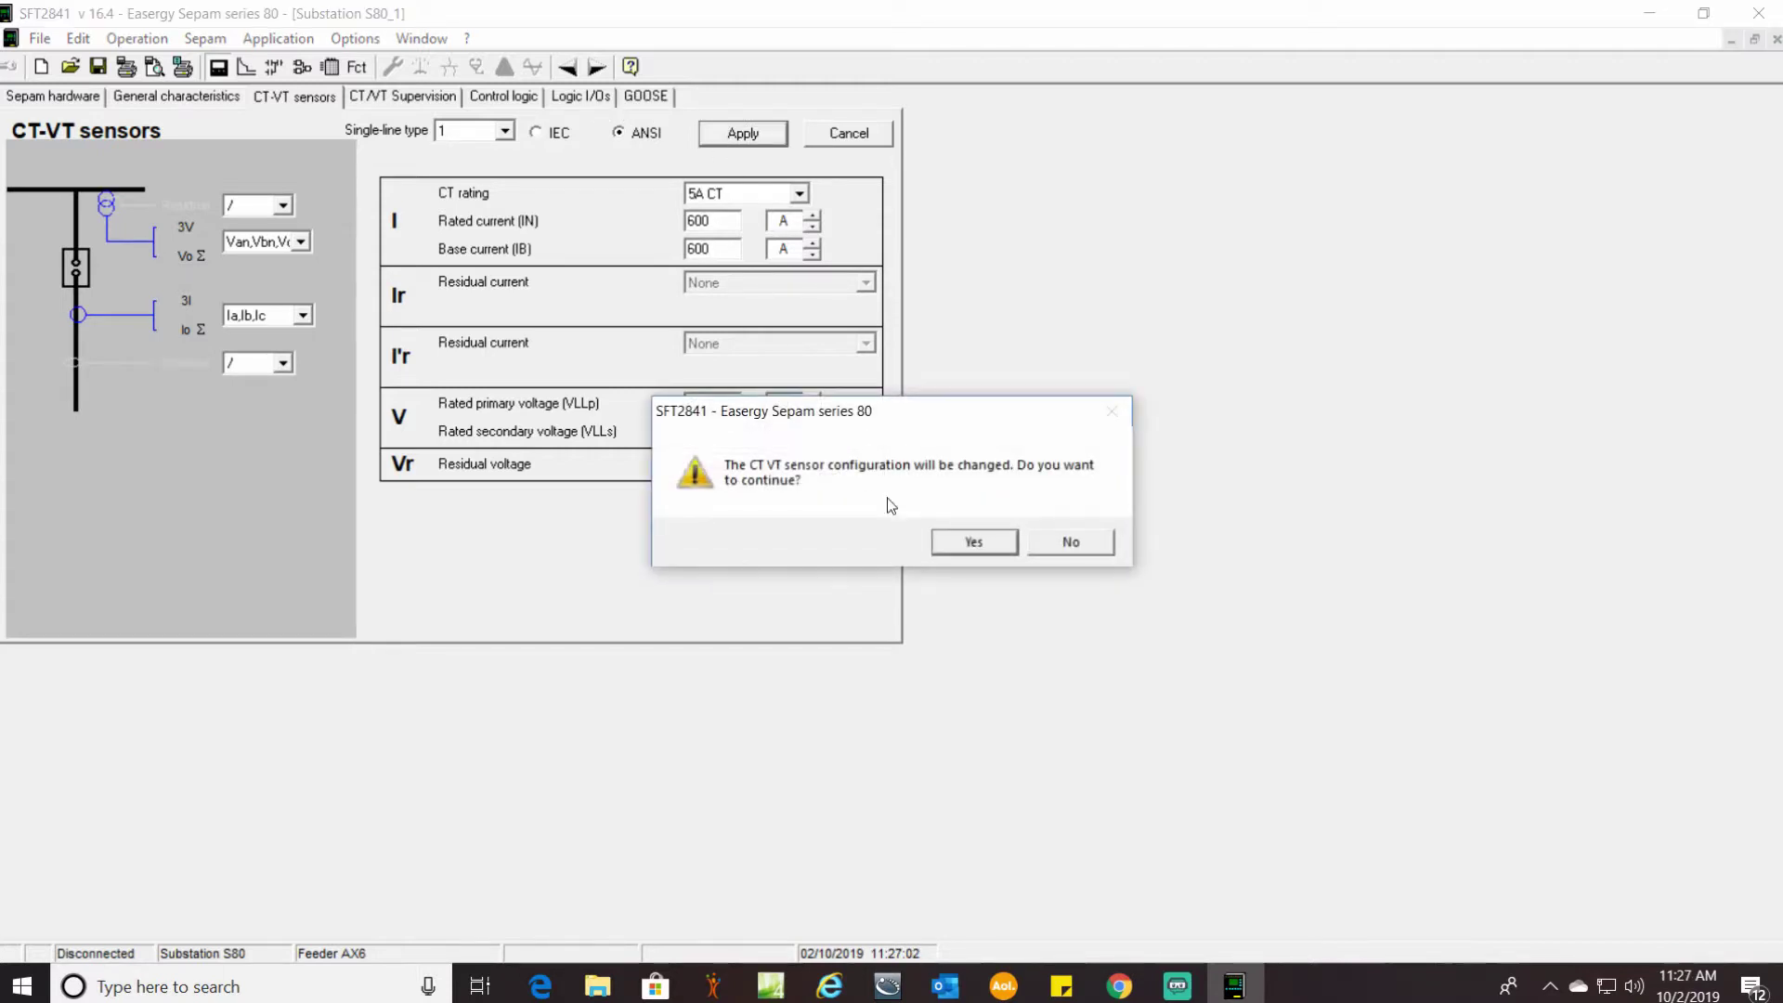
{"action": "left_click", "coordinate": [975, 541]}
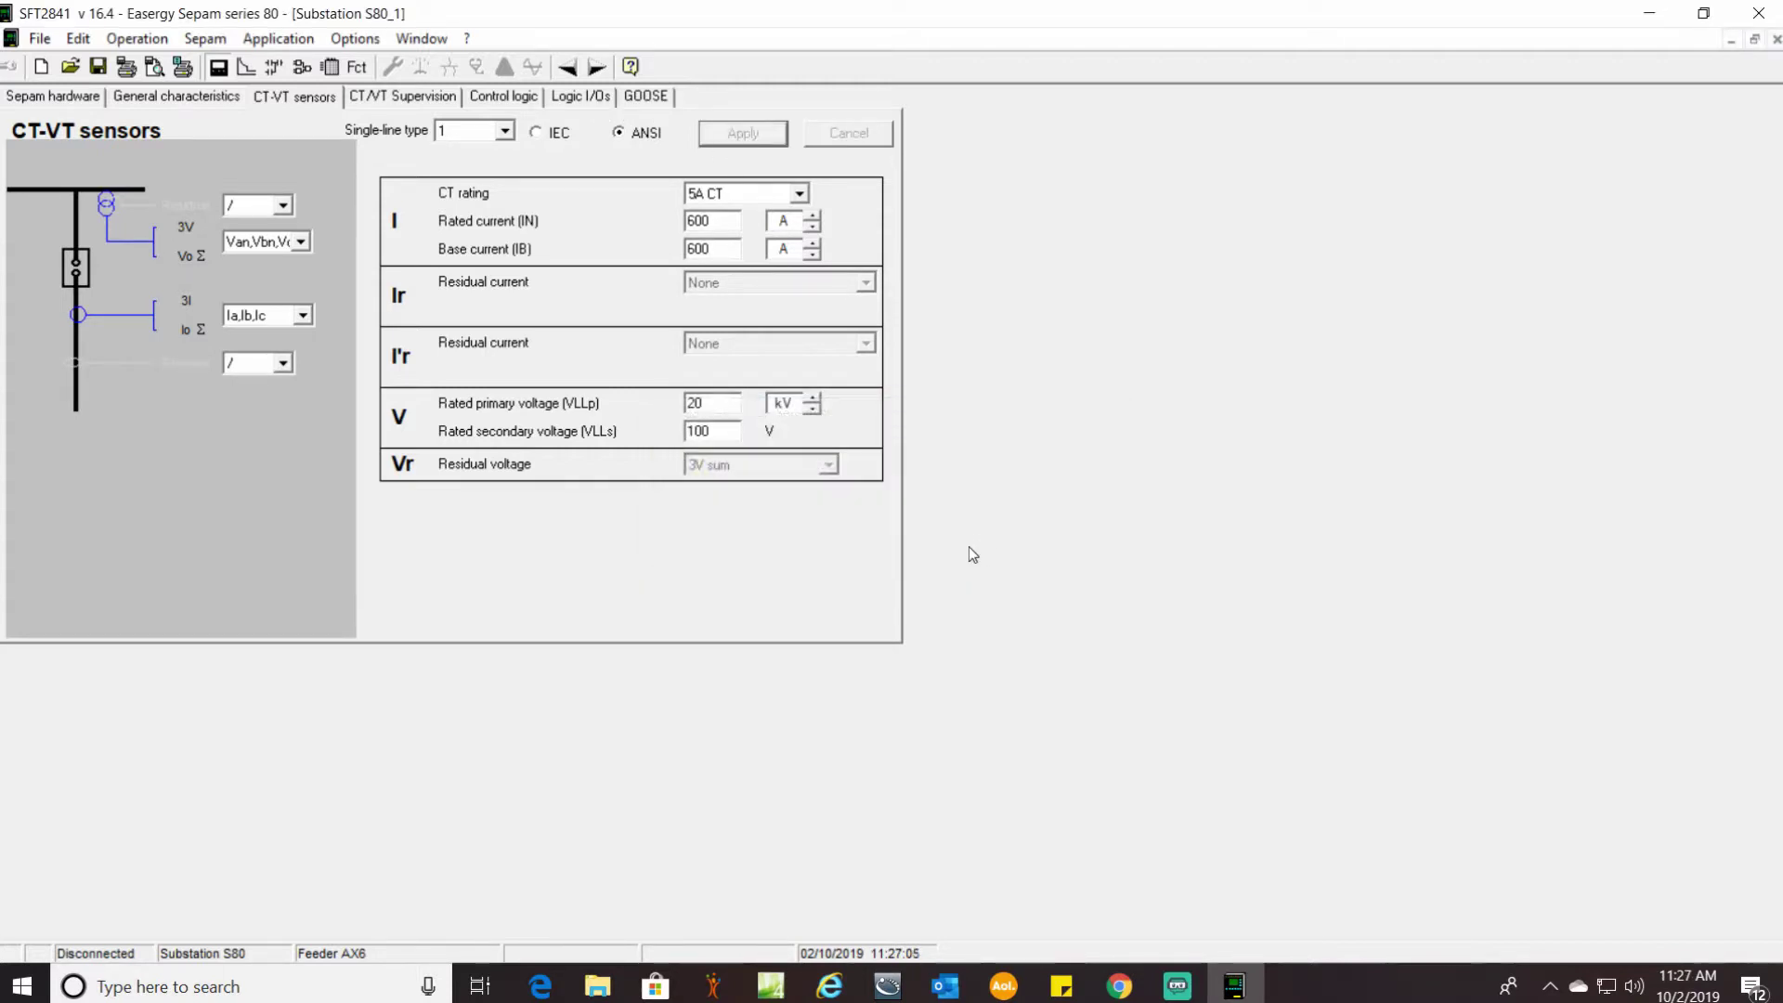
Step: Set the VT rated primary voltage to 8.4 kV and rated secondary voltage to 120 V, and apply the change
{"action": "double_click", "coordinate": [717, 405]}
{"action": "type", "text": "8.4"}
{"action": "double_click", "coordinate": [717, 431]}
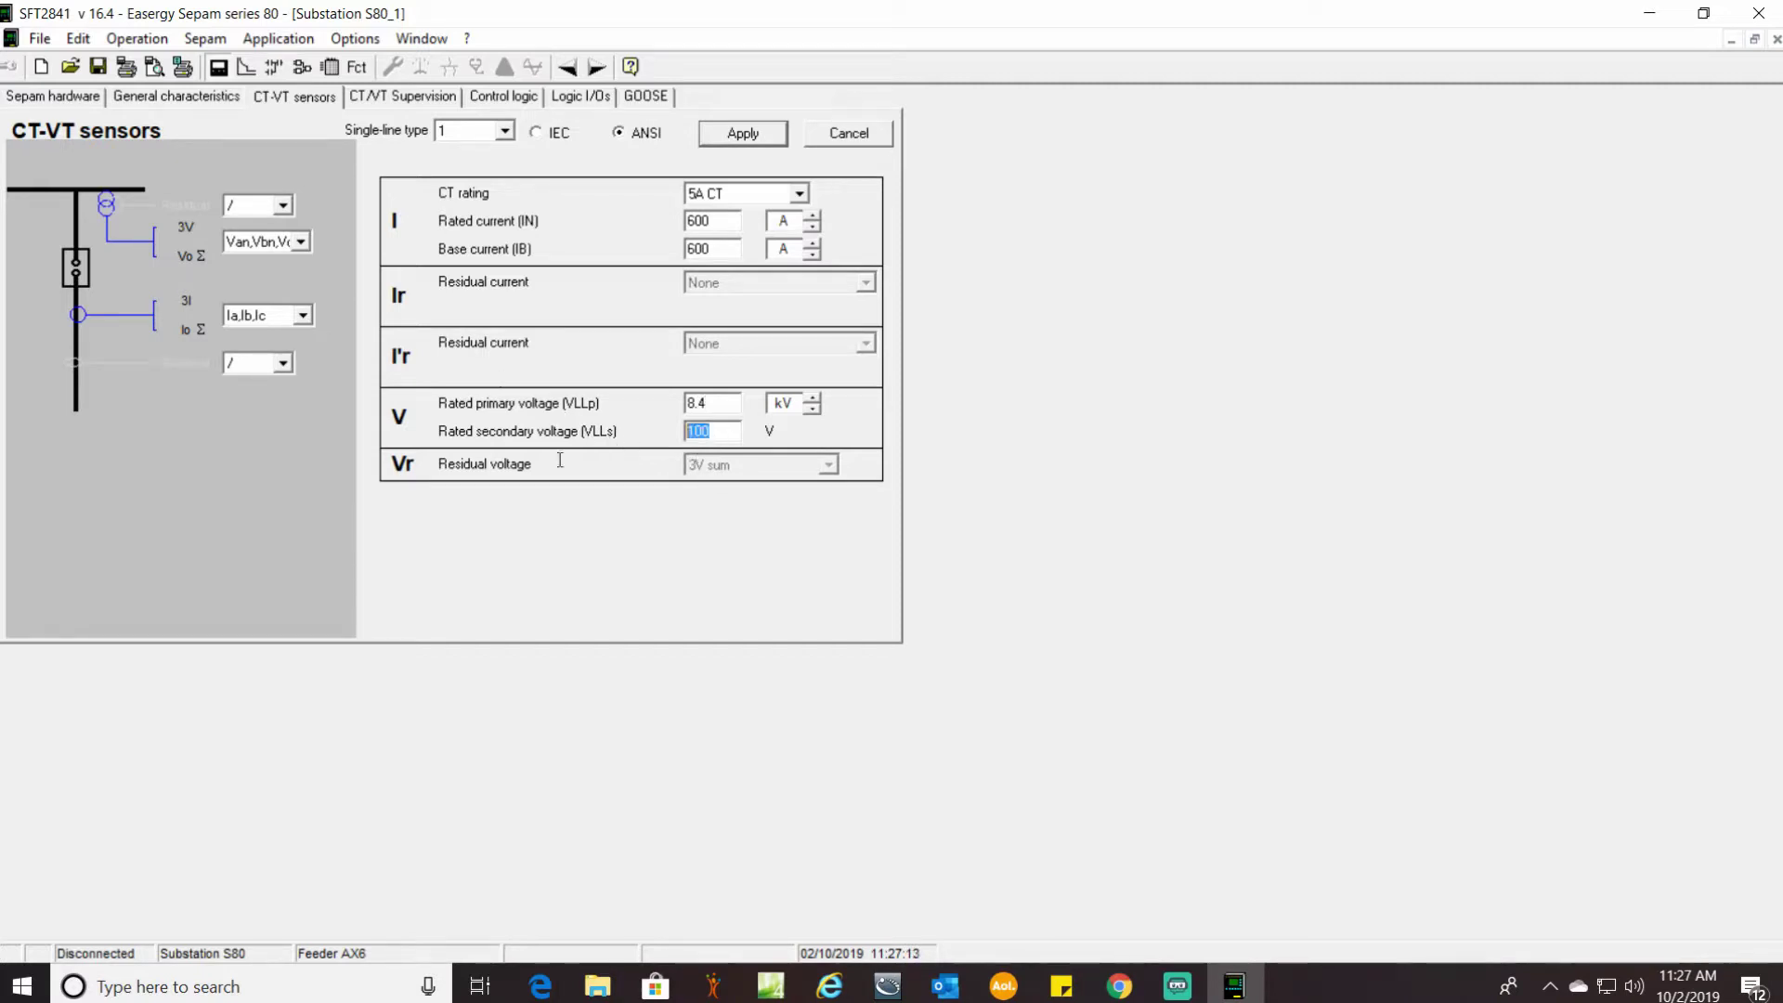
{"action": "type", "text": "120"}
{"action": "left_click", "coordinate": [722, 137]}
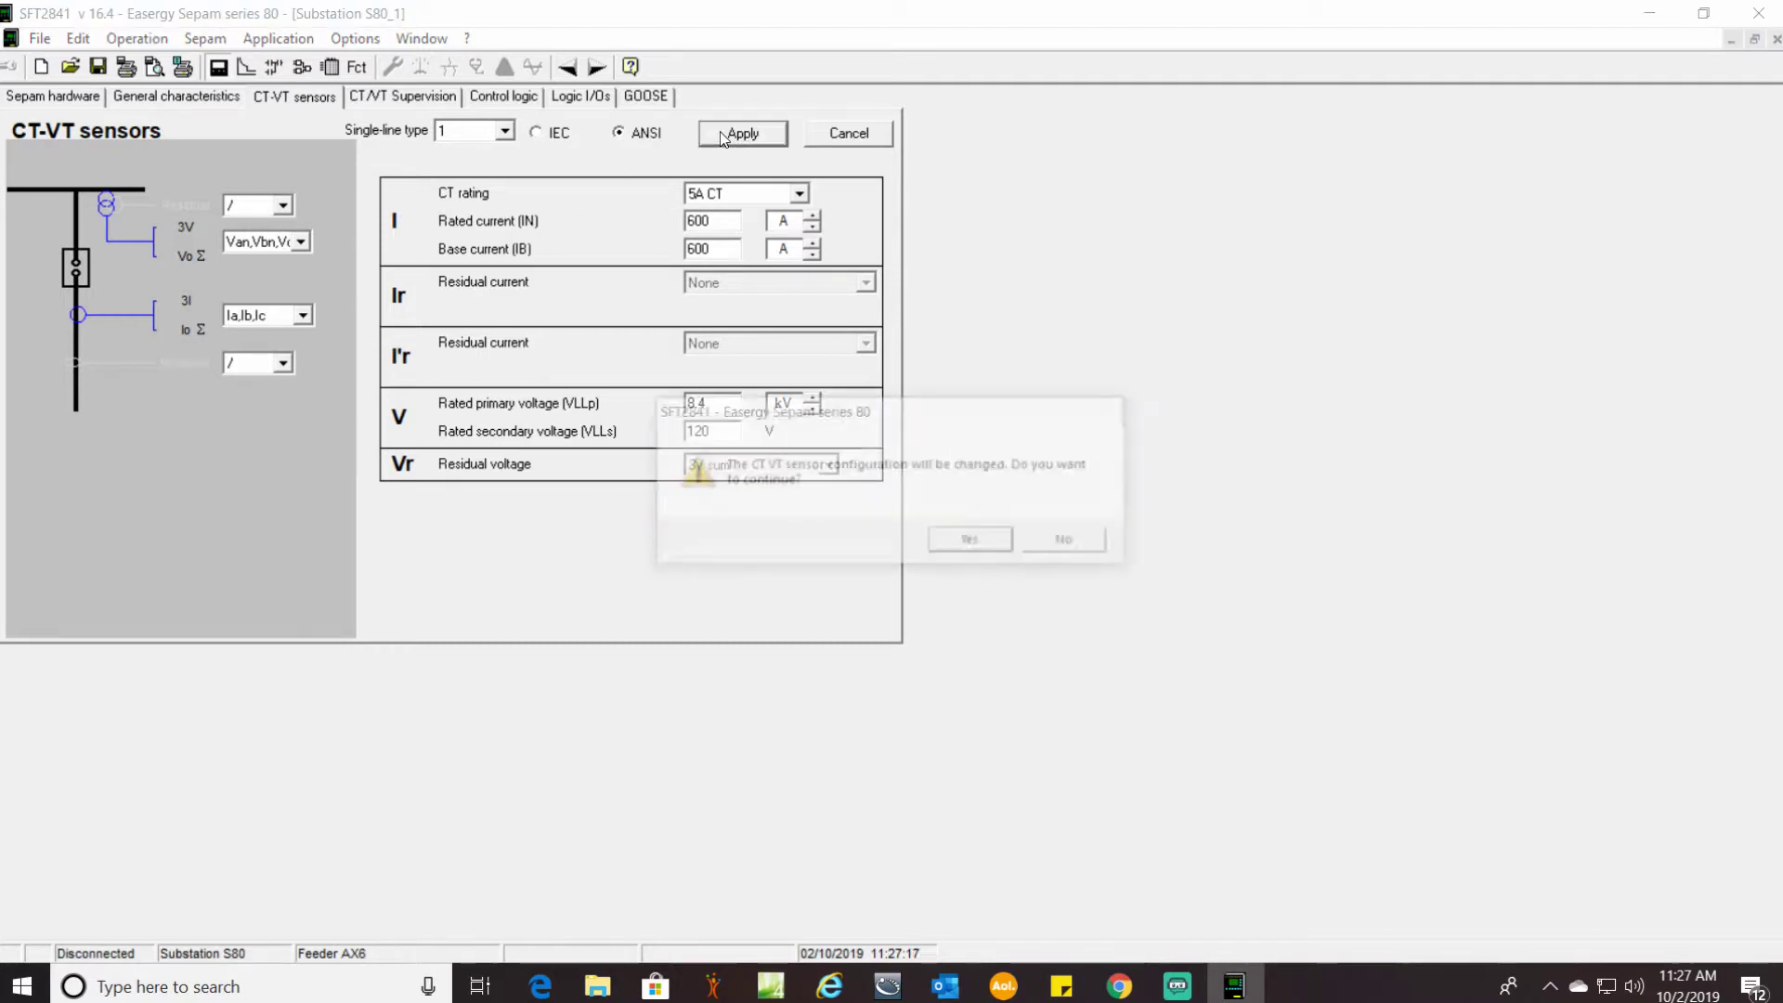
{"action": "left_click", "coordinate": [956, 546]}
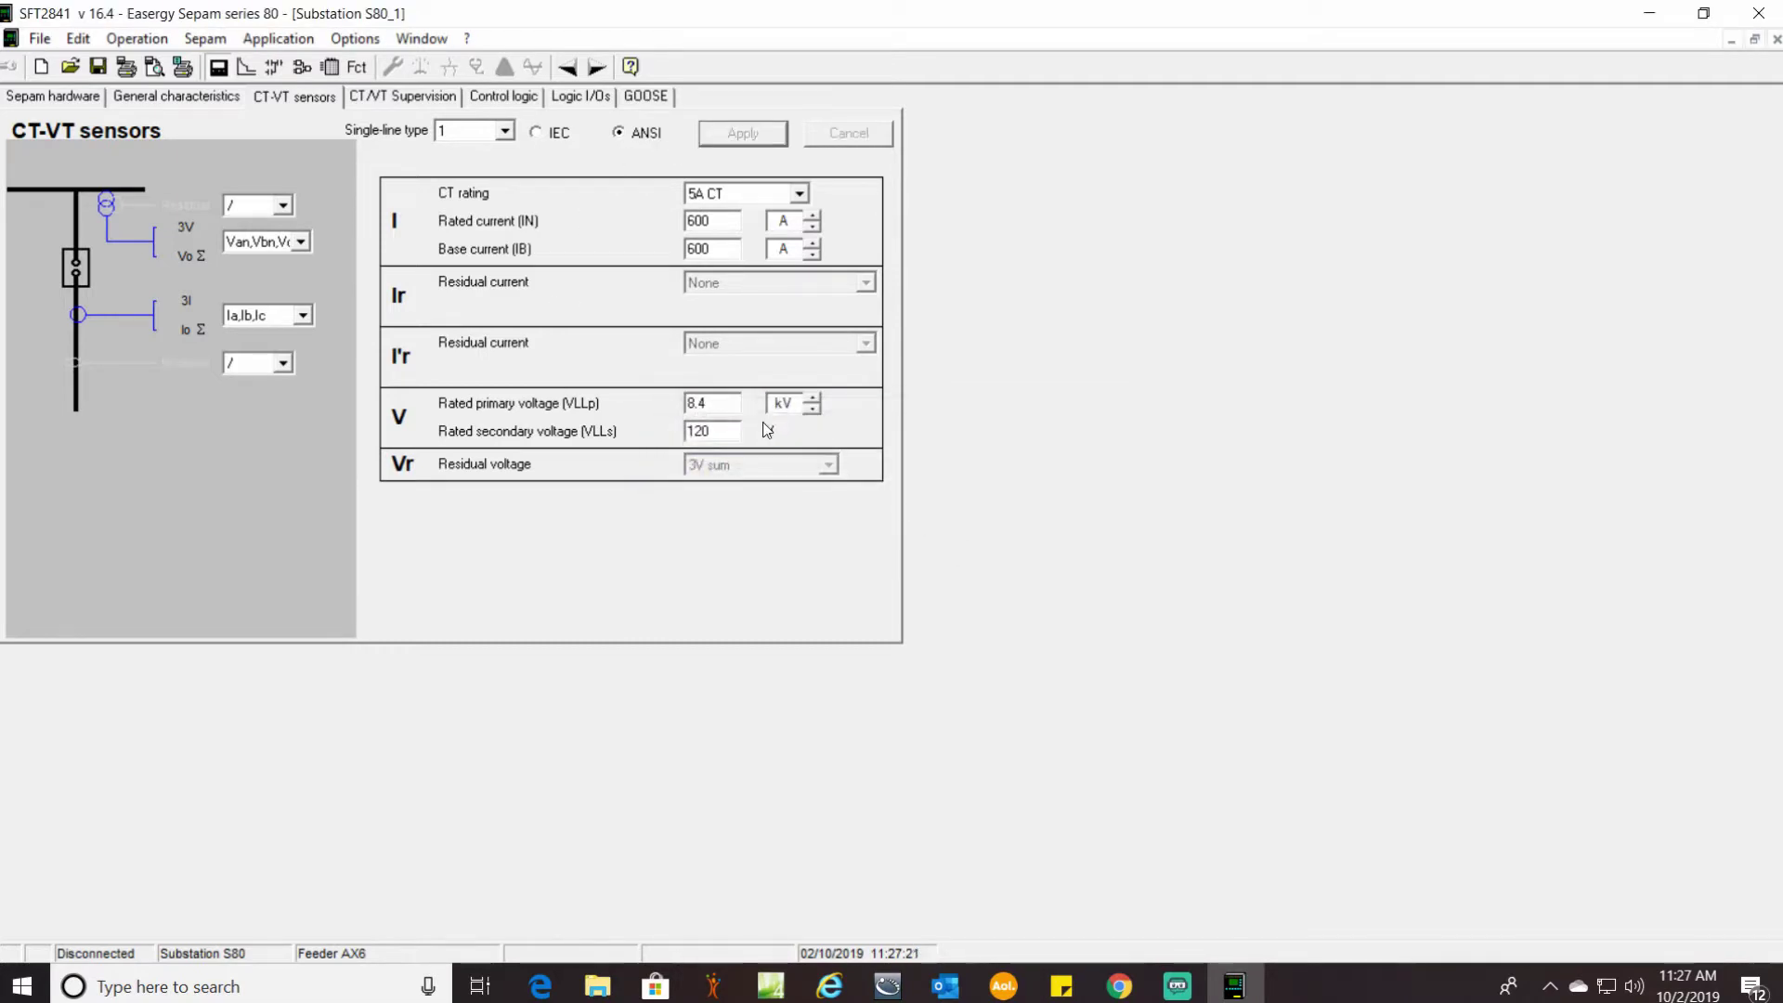
Step: Apply TMS as the setting mode in the program options
{"action": "left_click", "coordinate": [358, 40]}
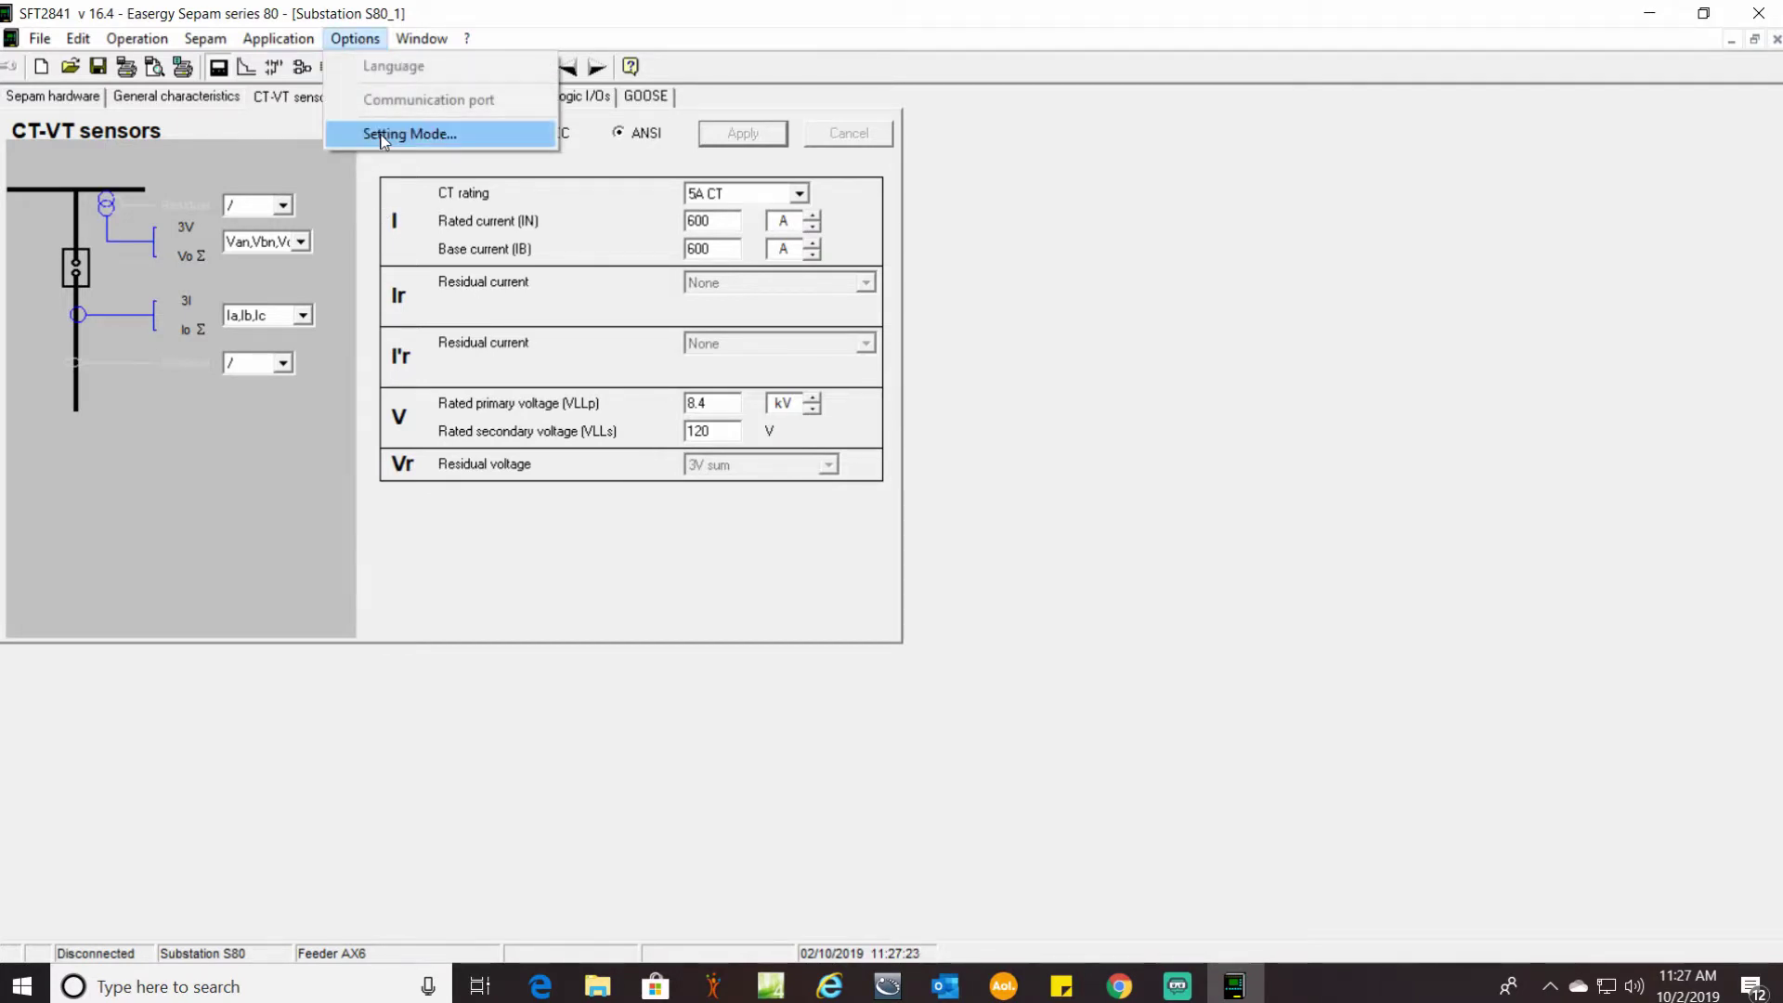
{"action": "left_click", "coordinate": [383, 135]}
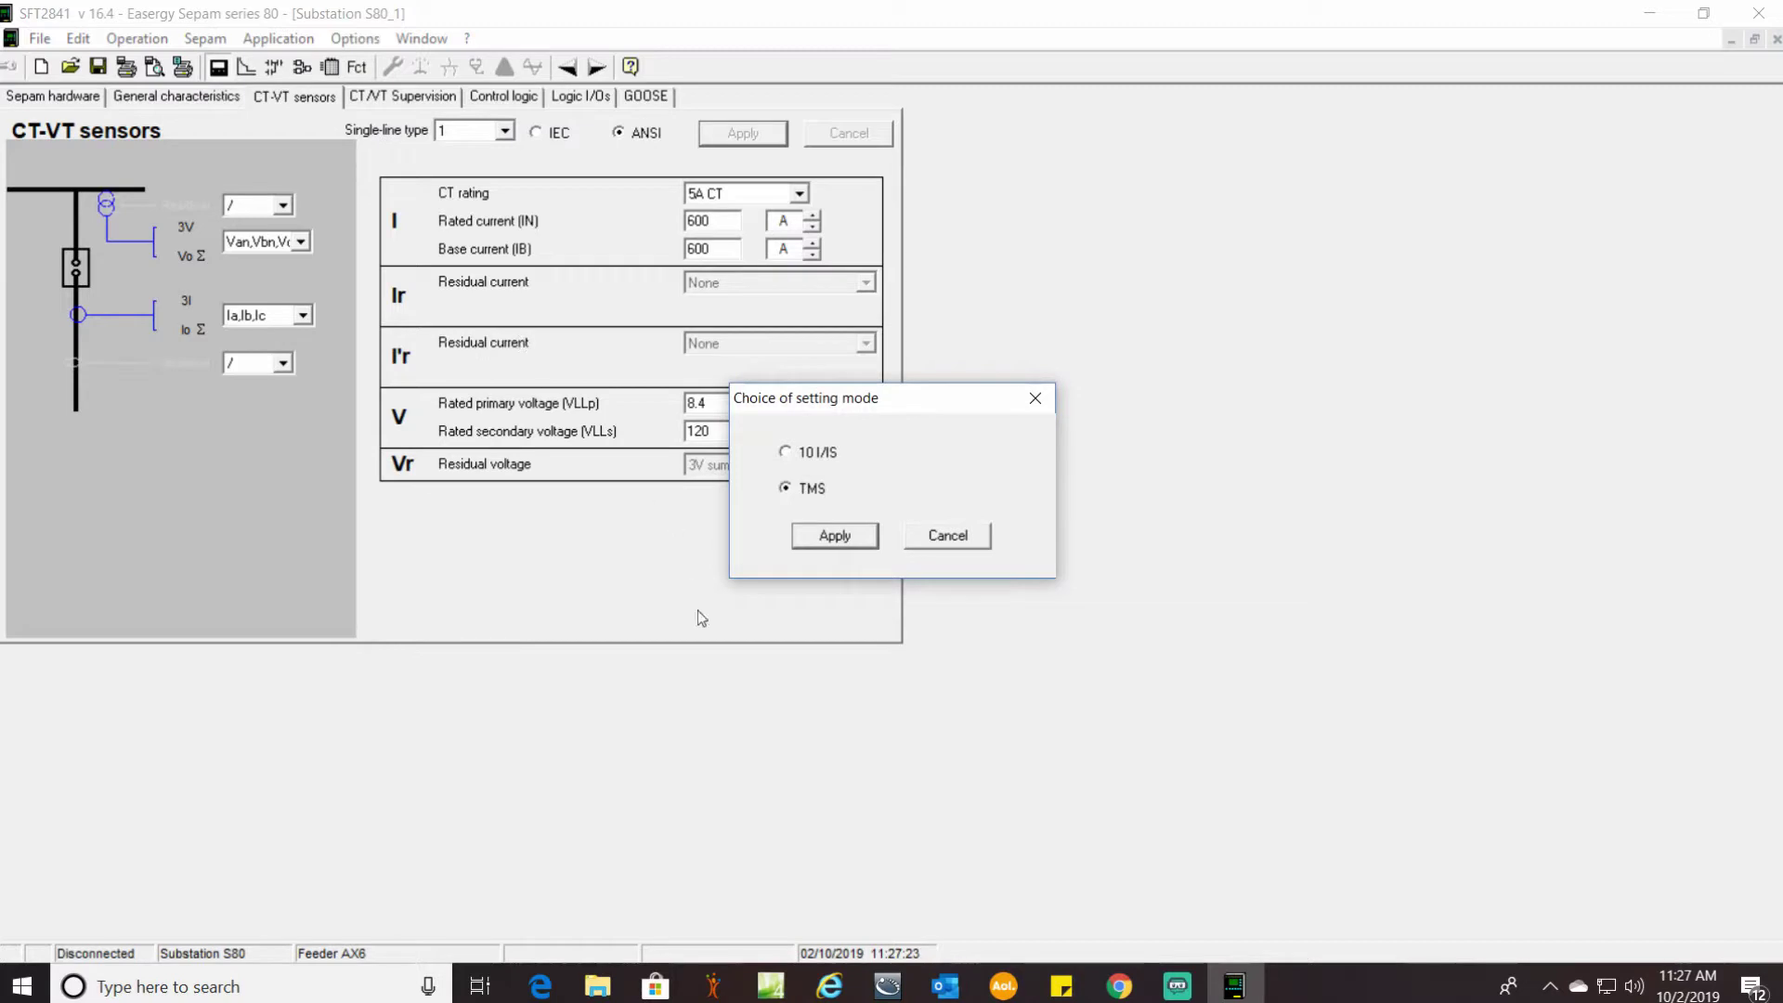
{"action": "left_click", "coordinate": [832, 537]}
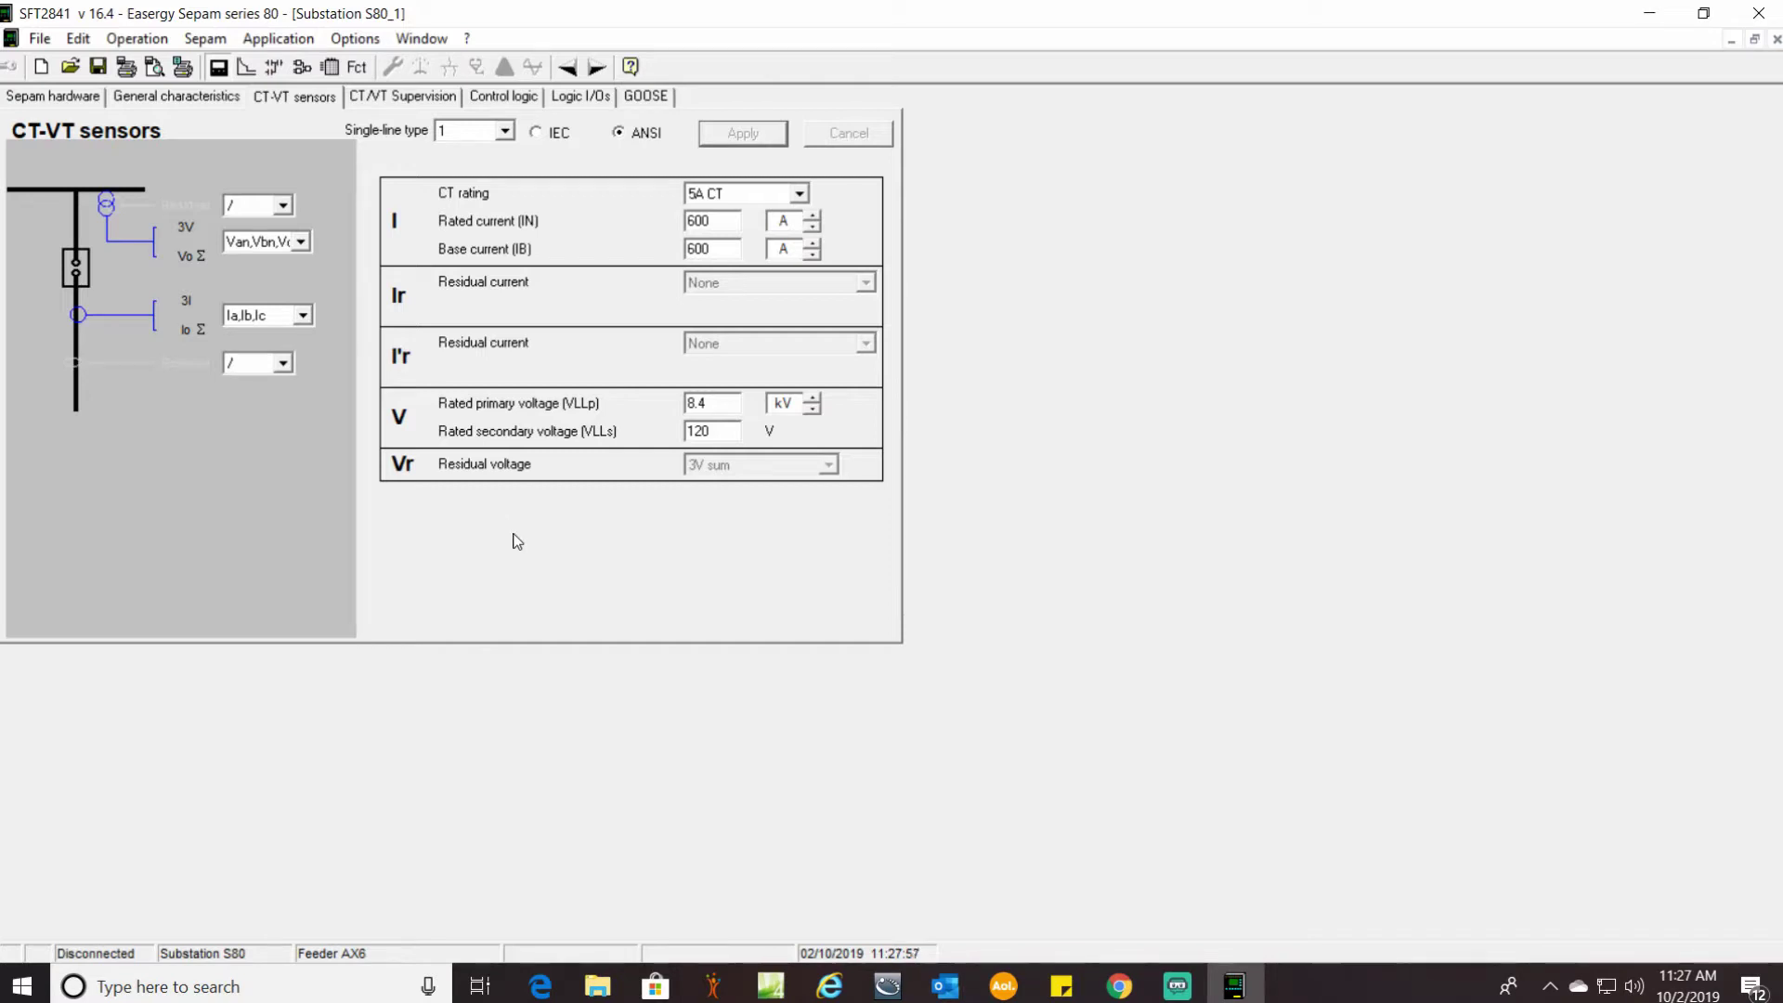
Step: Enable CT supervision with a time delay of 1 s and the behavior set to No action
{"action": "left_click", "coordinate": [396, 102]}
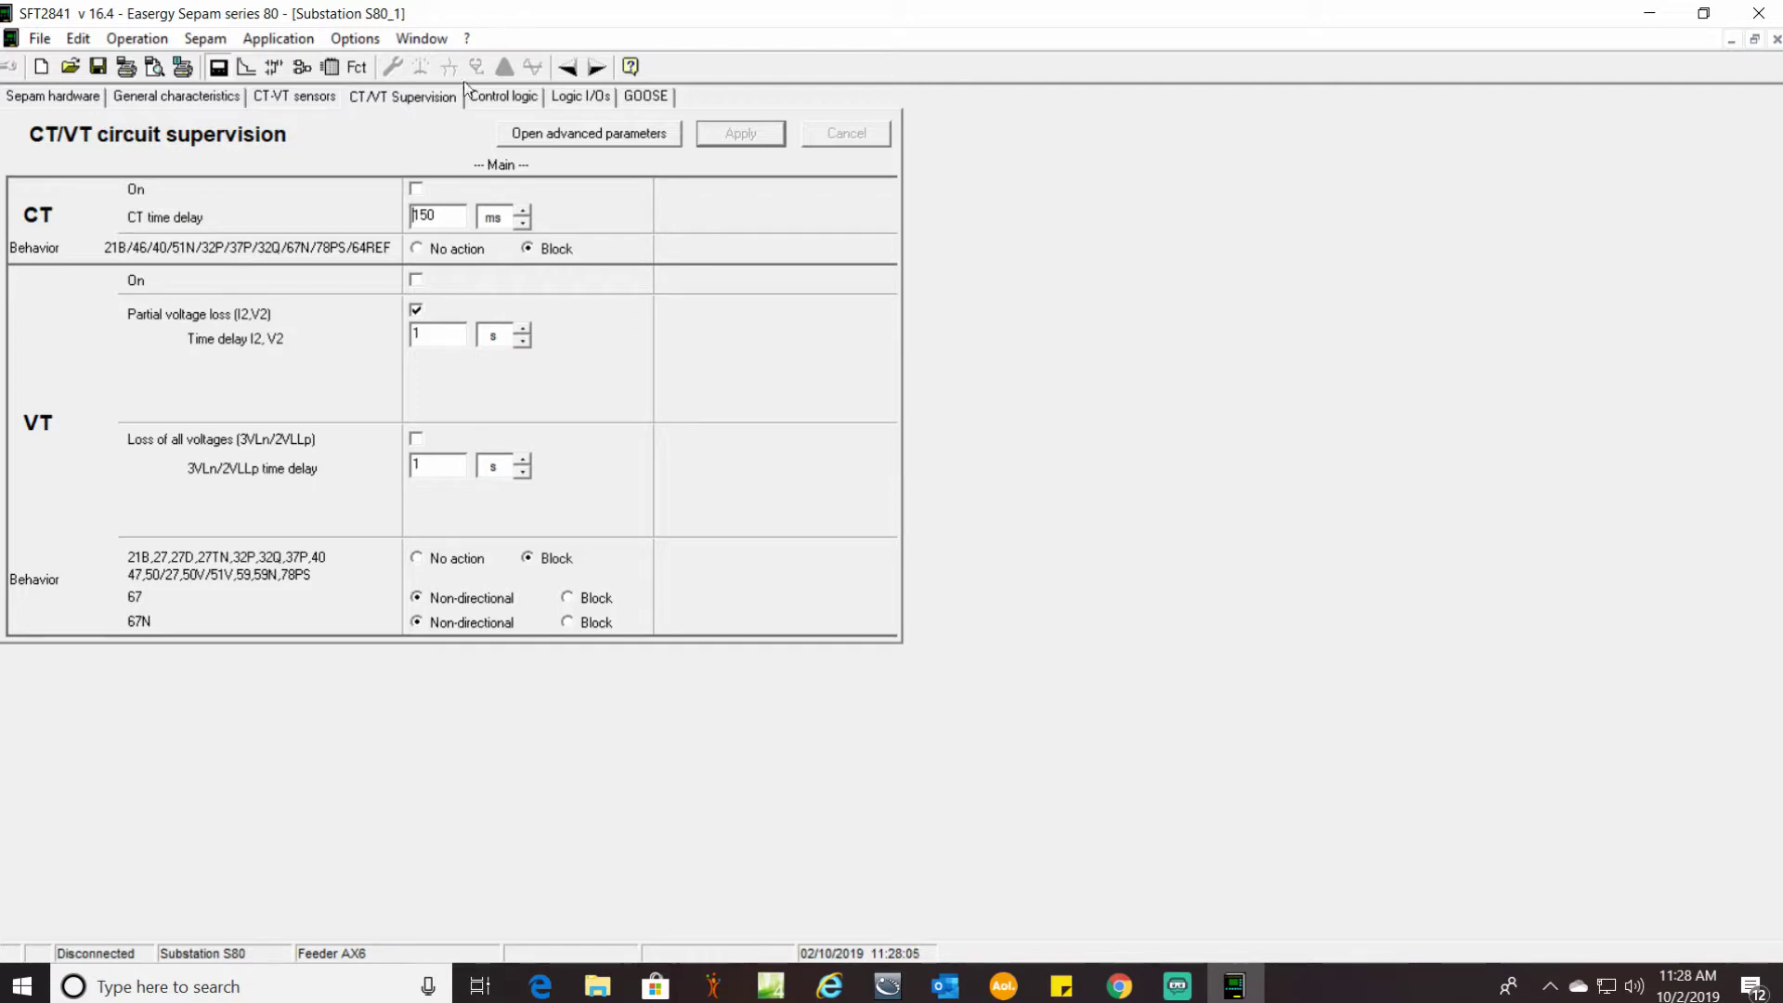
{"action": "left_click", "coordinate": [416, 190]}
{"action": "left_click_drag", "start_coordinate": [440, 220], "coordinate": [364, 212]}
{"action": "type", "text": "1"}
{"action": "left_click", "coordinate": [525, 212]}
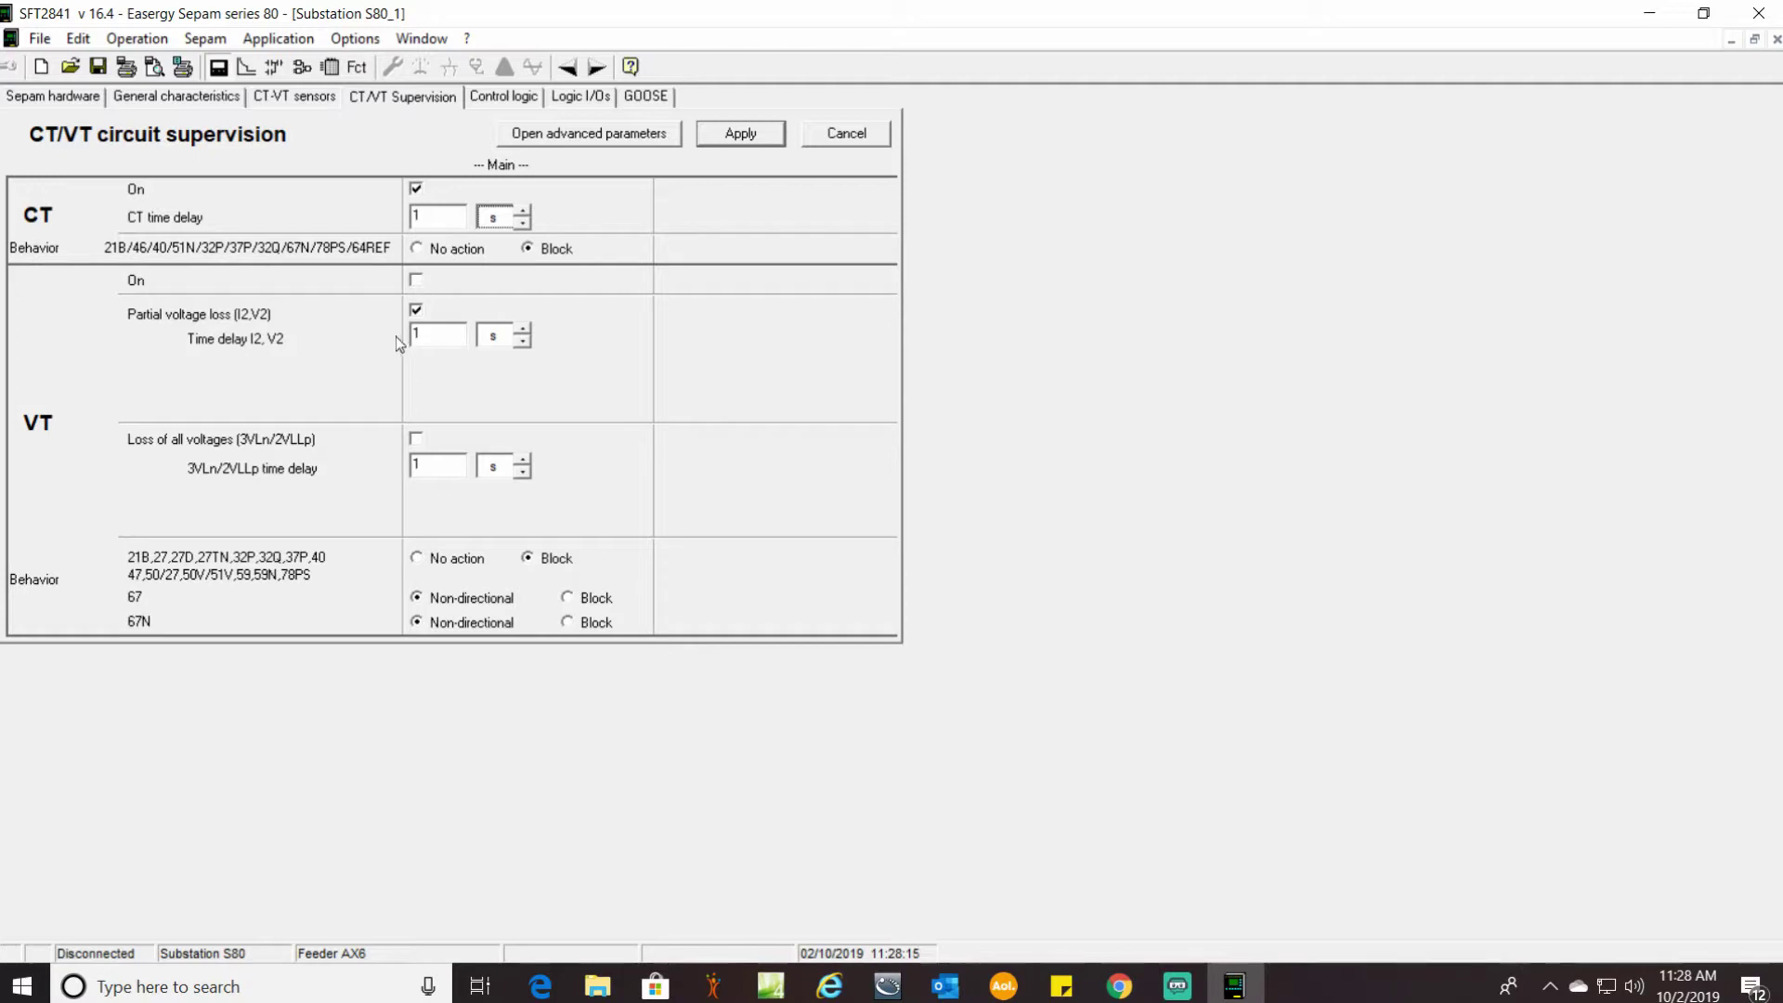
{"action": "left_click", "coordinate": [417, 251]}
Step: Enable VT supervision including loss of all voltages, with both time delays at 10 s and No action behavior, and apply the supervision settings
{"action": "left_click", "coordinate": [415, 281]}
{"action": "left_click", "coordinate": [417, 442]}
{"action": "double_click", "coordinate": [434, 340]}
{"action": "type", "text": "10"}
{"action": "double_click", "coordinate": [421, 467]}
{"action": "type", "text": "10"}
{"action": "left_click", "coordinate": [422, 560]}
{"action": "left_click", "coordinate": [734, 142]}
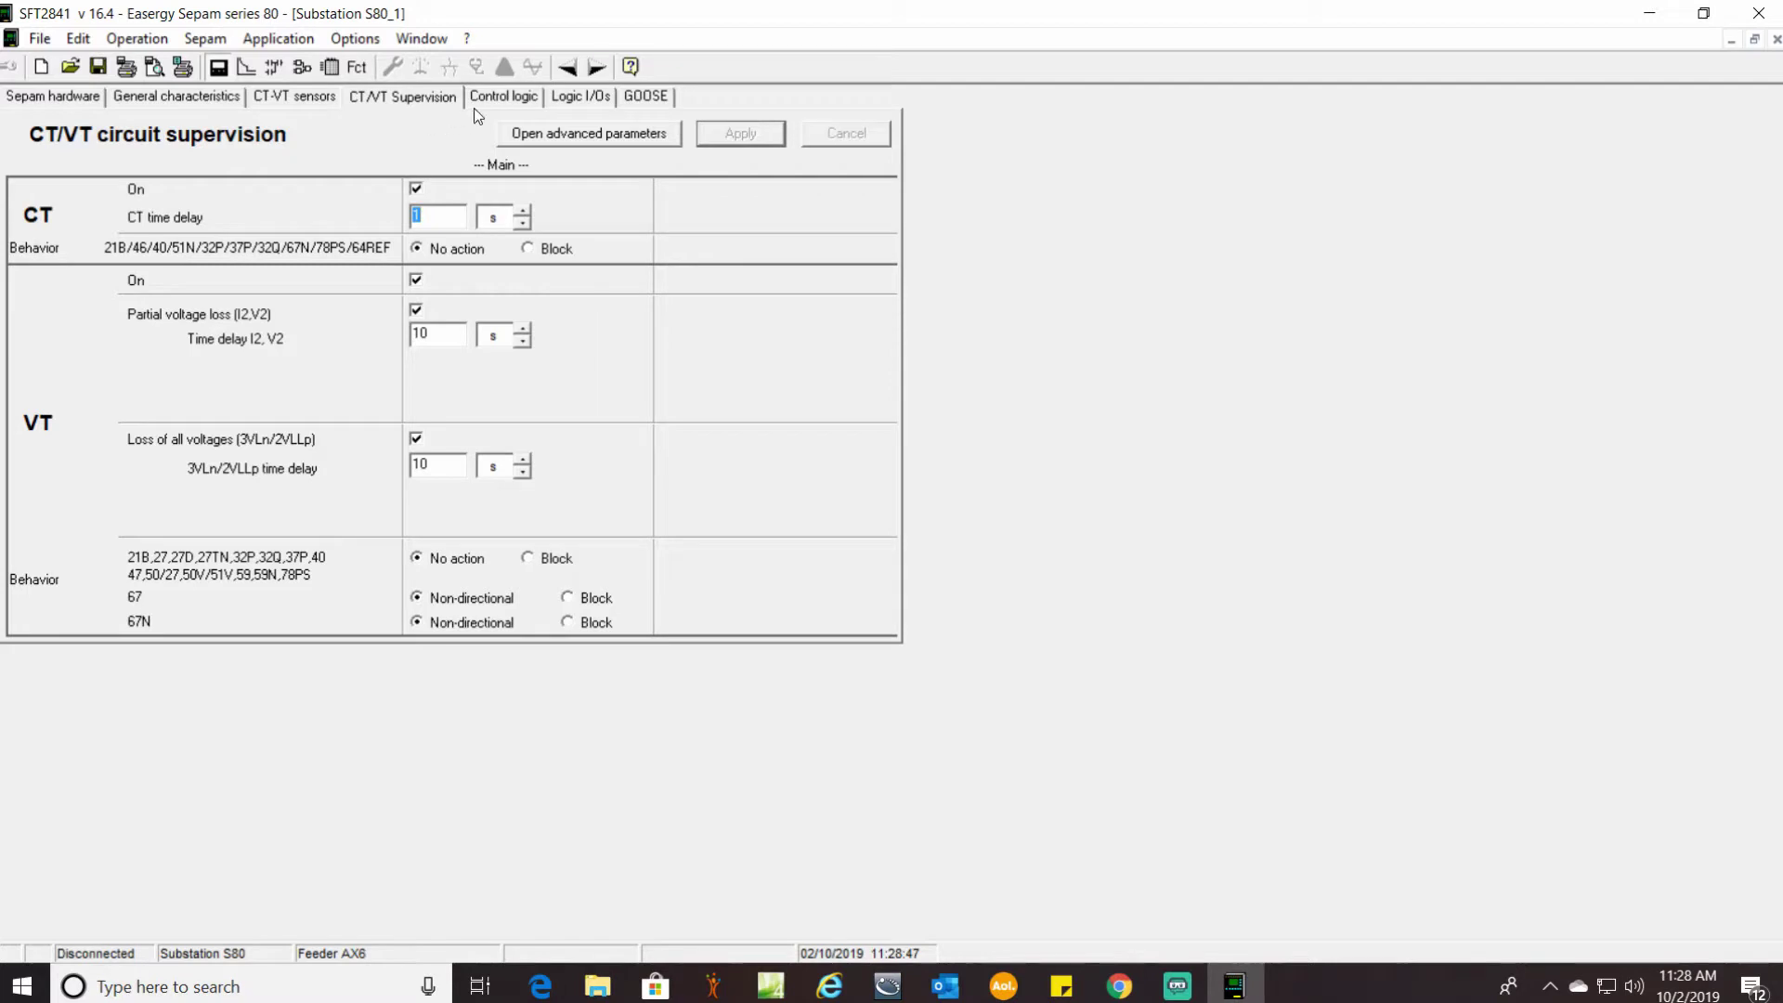
Step: Set logic output O4 to used in the logic input/output assignment
{"action": "left_click", "coordinate": [501, 99]}
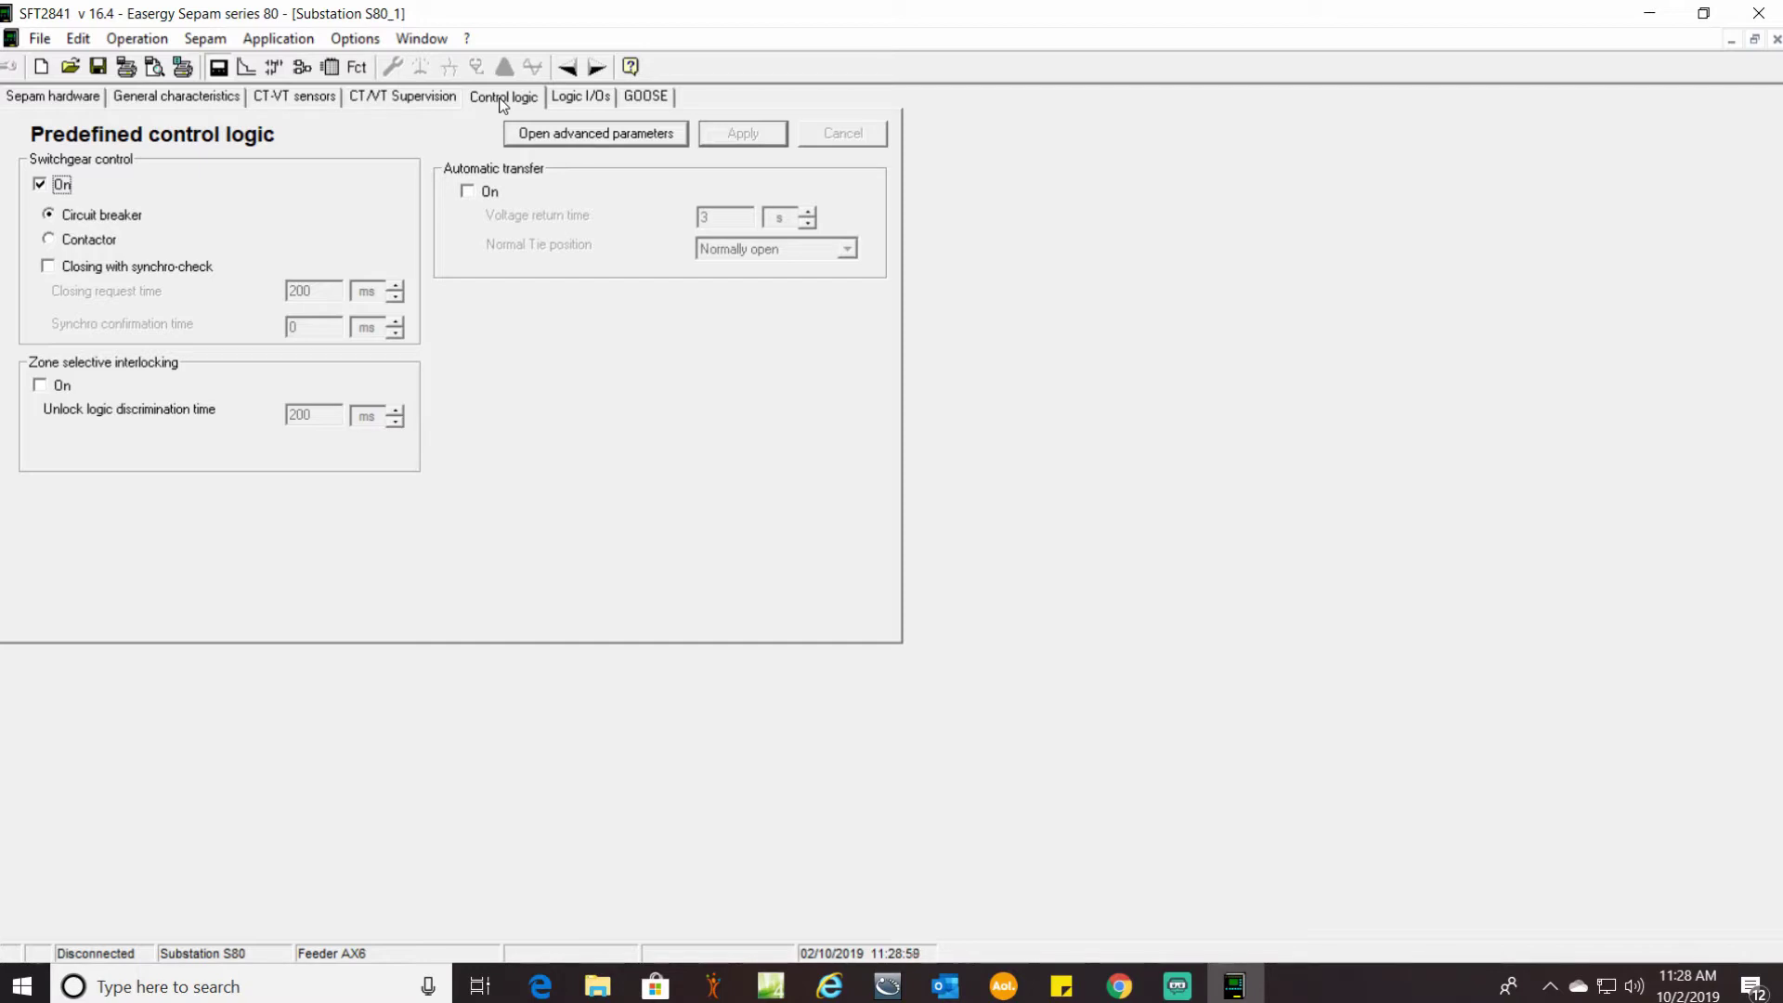
{"action": "left_click", "coordinate": [571, 100]}
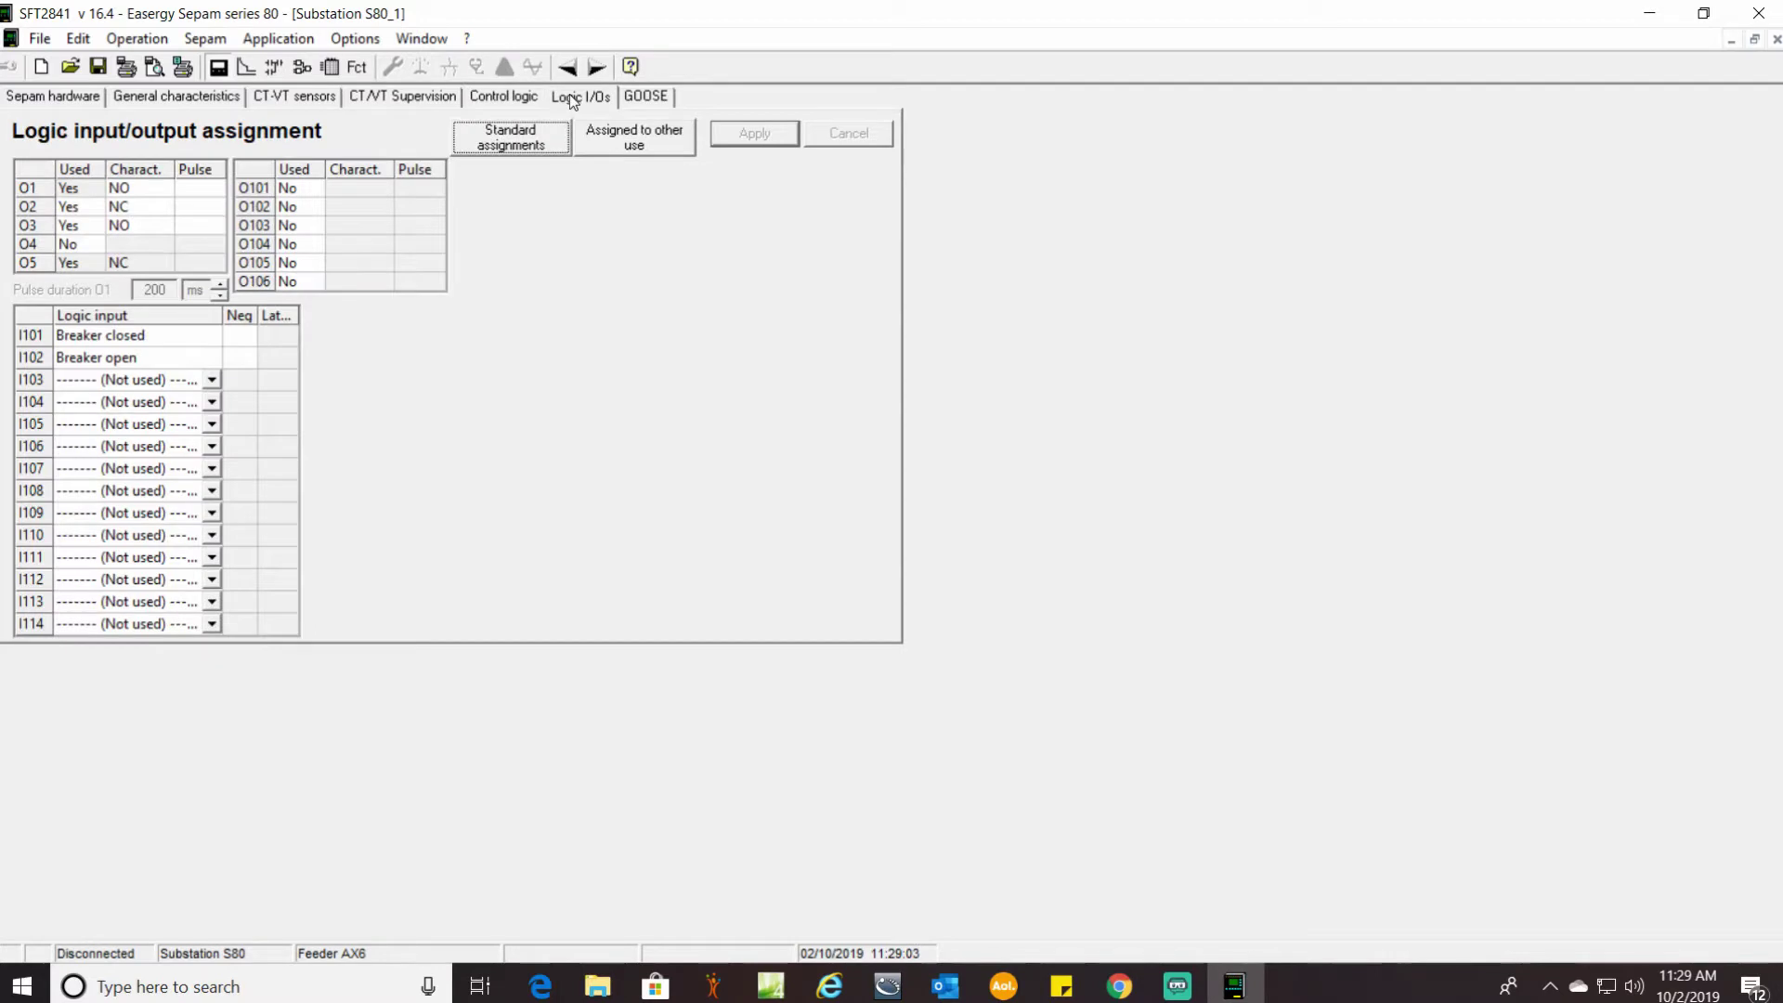
{"action": "double_click", "coordinate": [74, 245]}
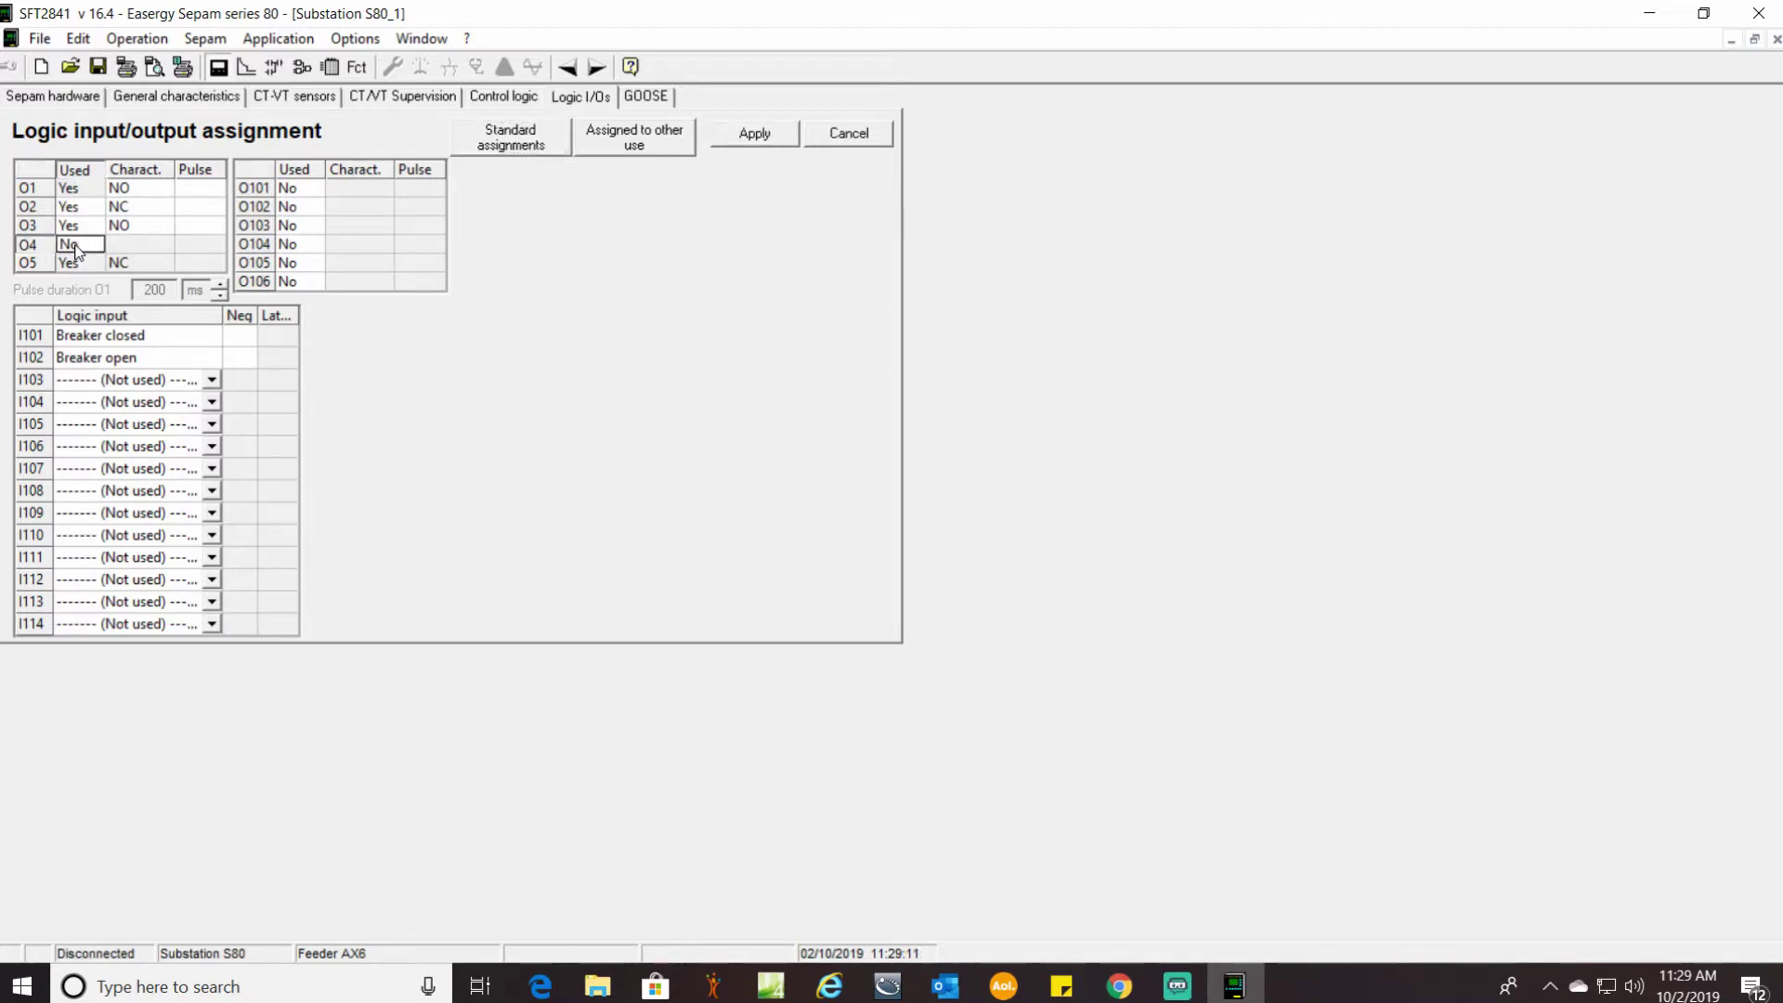
{"action": "left_click", "coordinate": [75, 245]}
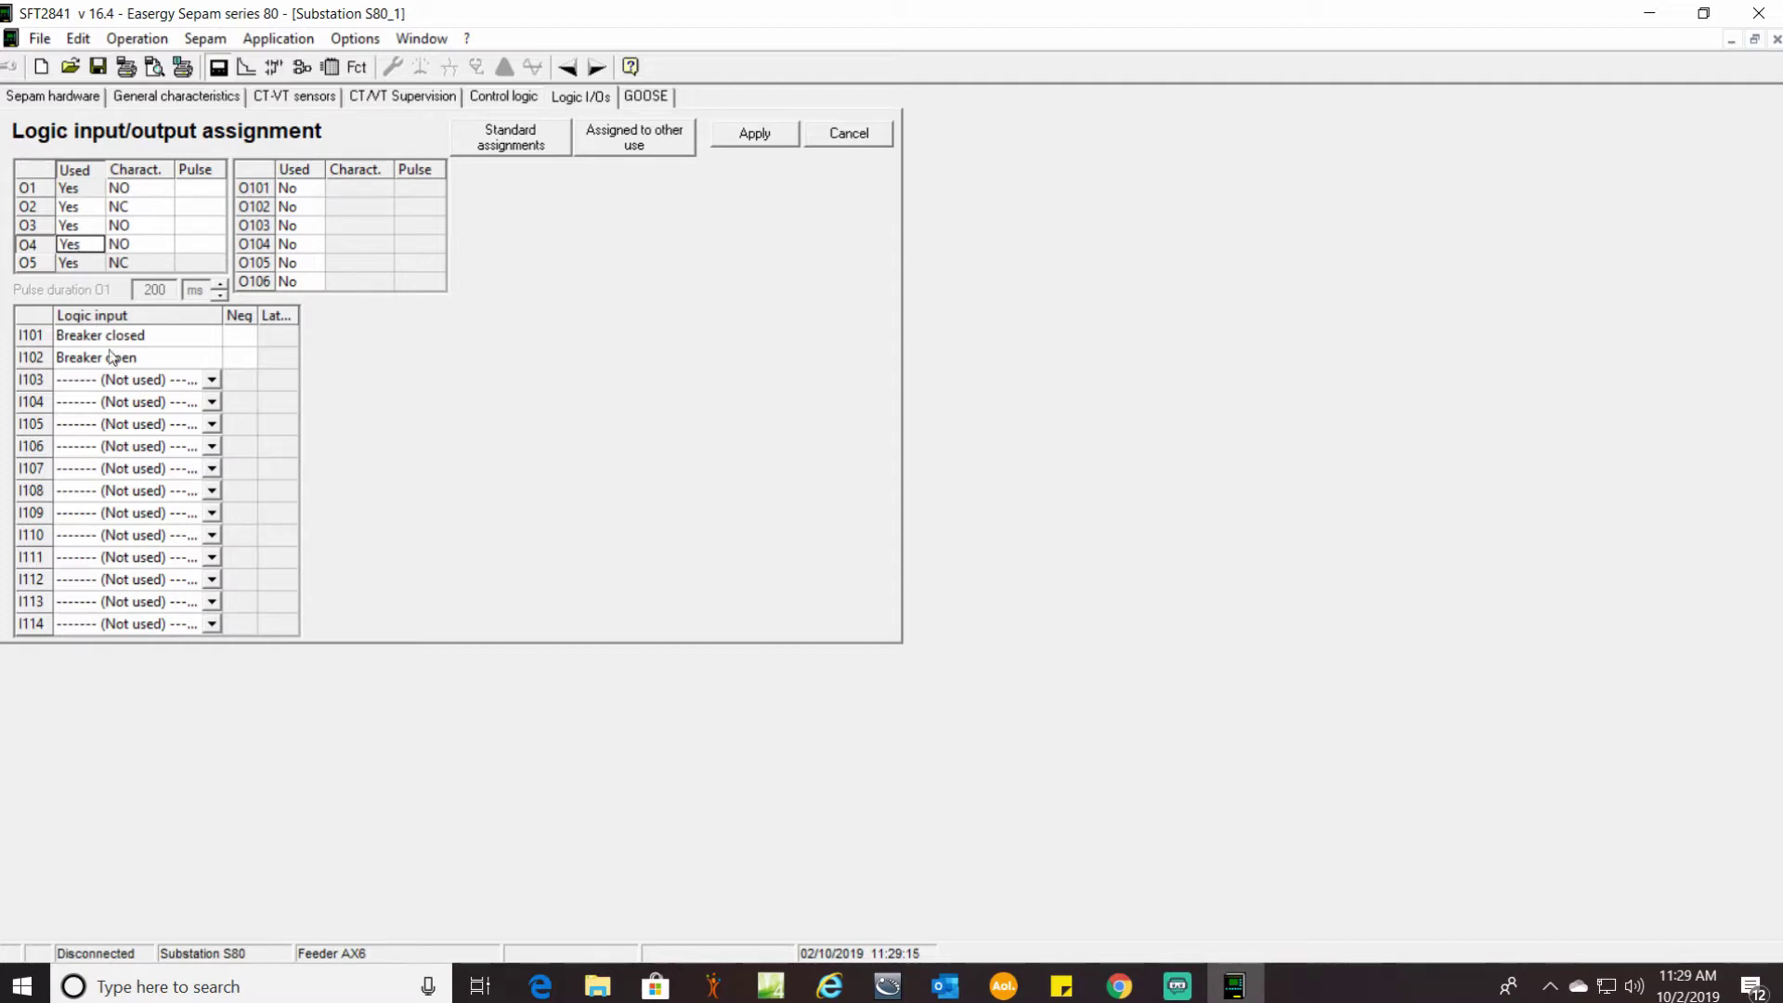
Step: Assign logic input I103 to Other use in the logic input/output assignment
{"action": "left_click", "coordinate": [213, 382]}
{"action": "left_click", "coordinate": [212, 382]}
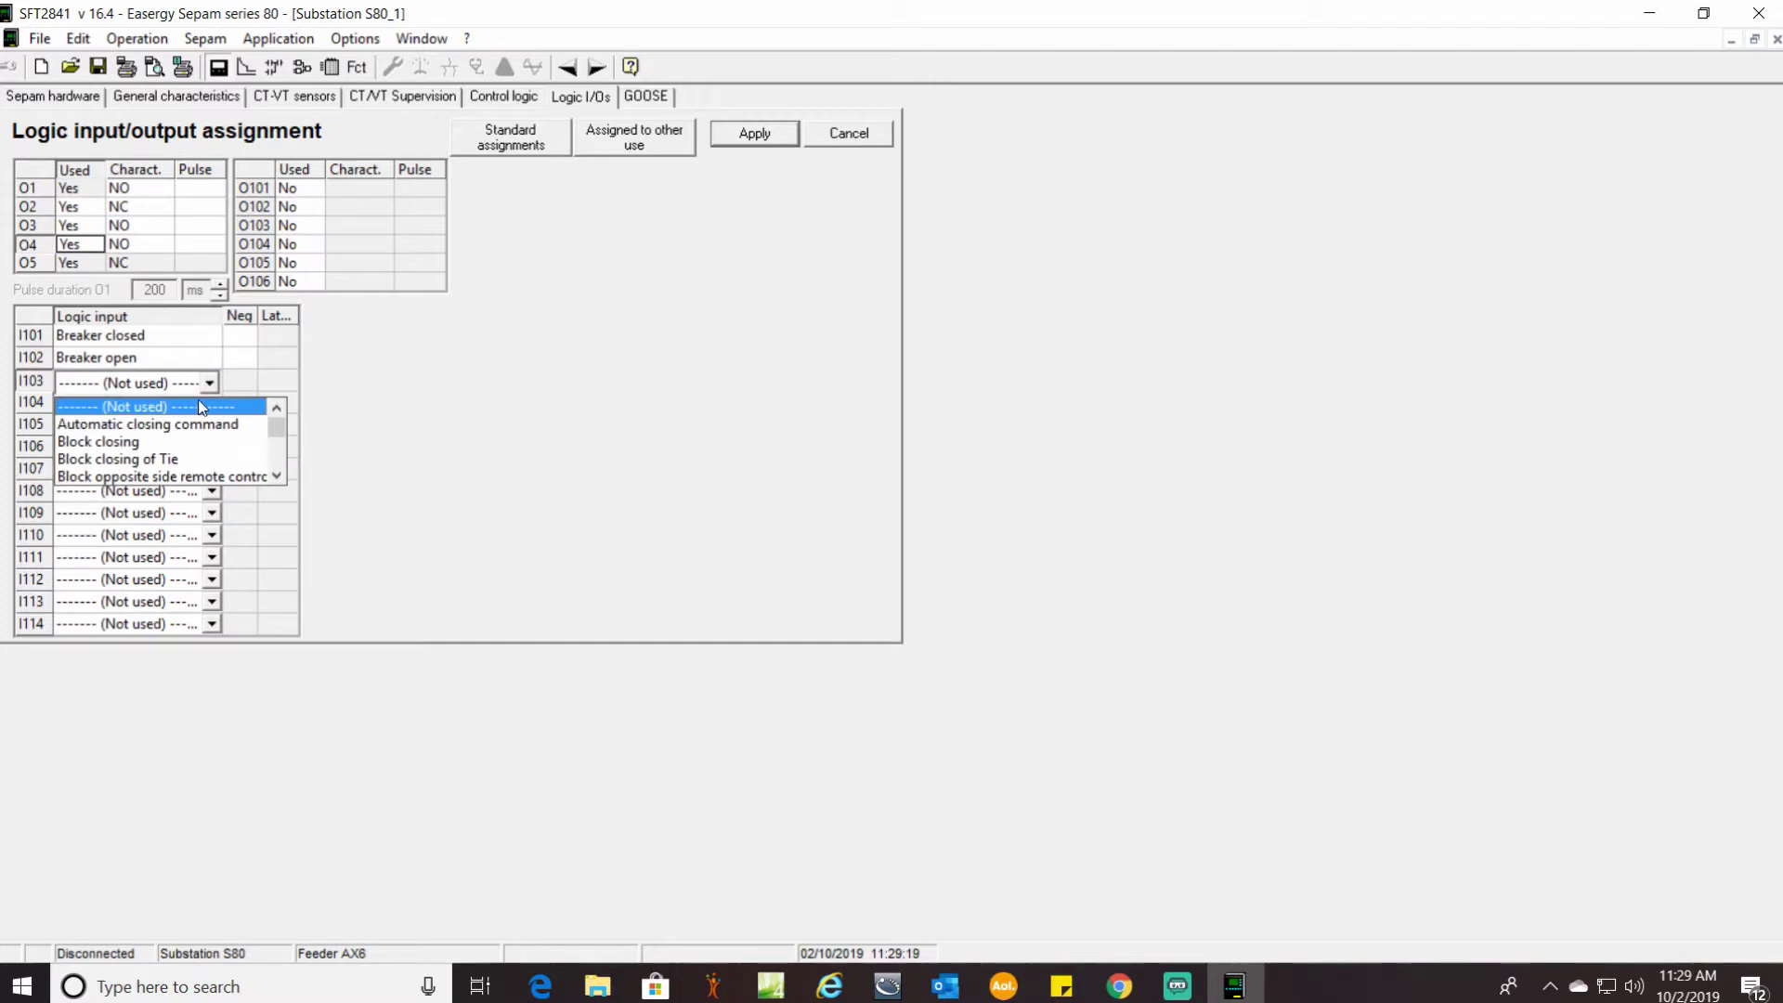
{"action": "scroll", "coordinate": [184, 436], "scroll_direction": "down", "scroll_amount": 10}
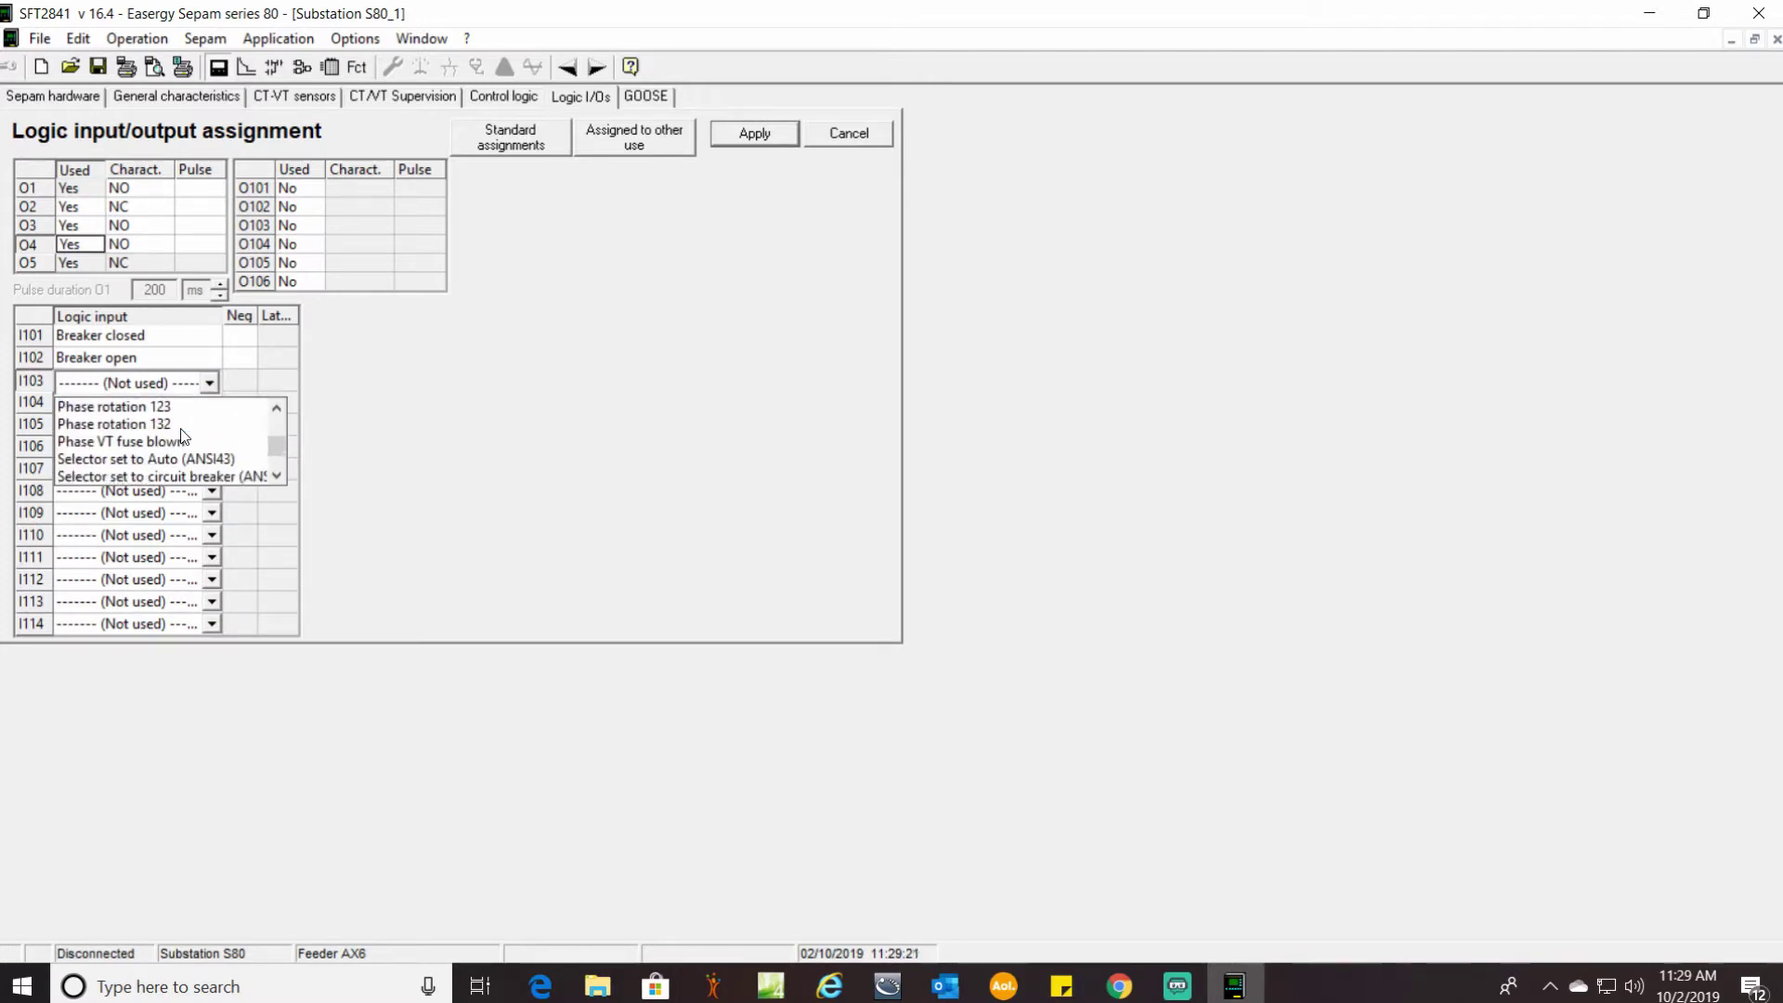
{"action": "scroll", "coordinate": [185, 436], "scroll_direction": "down", "scroll_amount": 2}
{"action": "scroll", "coordinate": [185, 437], "scroll_direction": "up", "scroll_amount": 6}
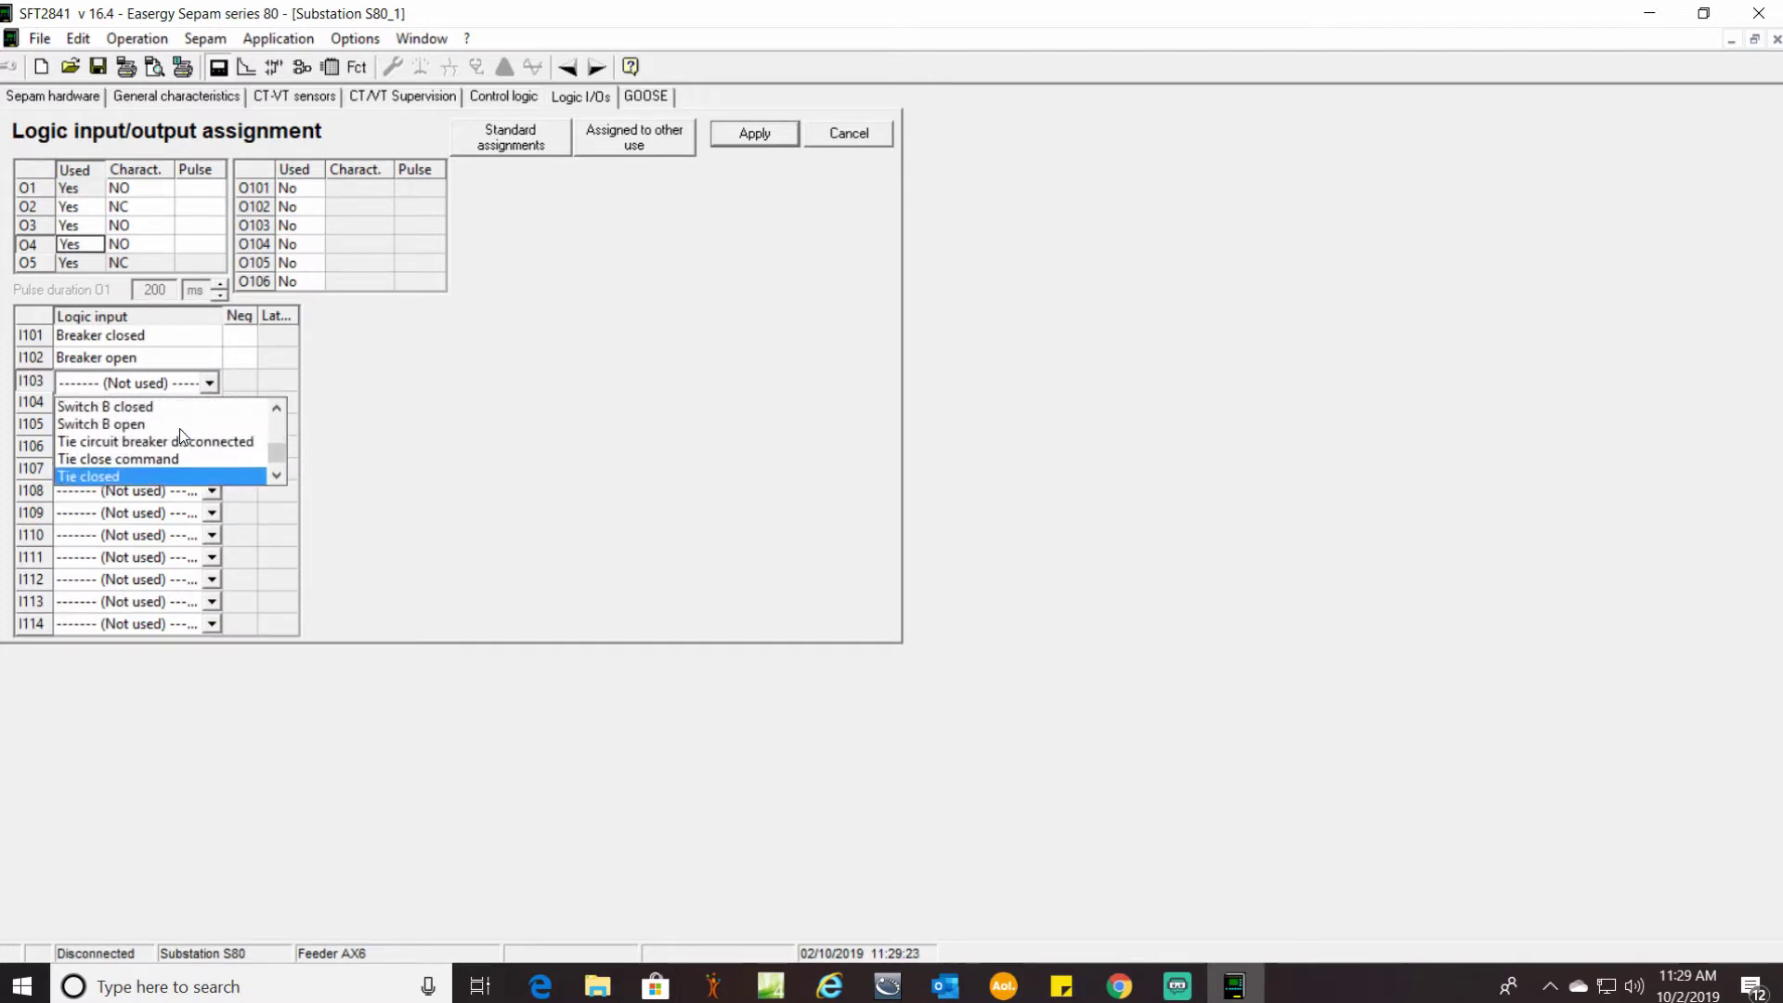
{"action": "scroll", "coordinate": [184, 436], "scroll_direction": "up", "scroll_amount": 2}
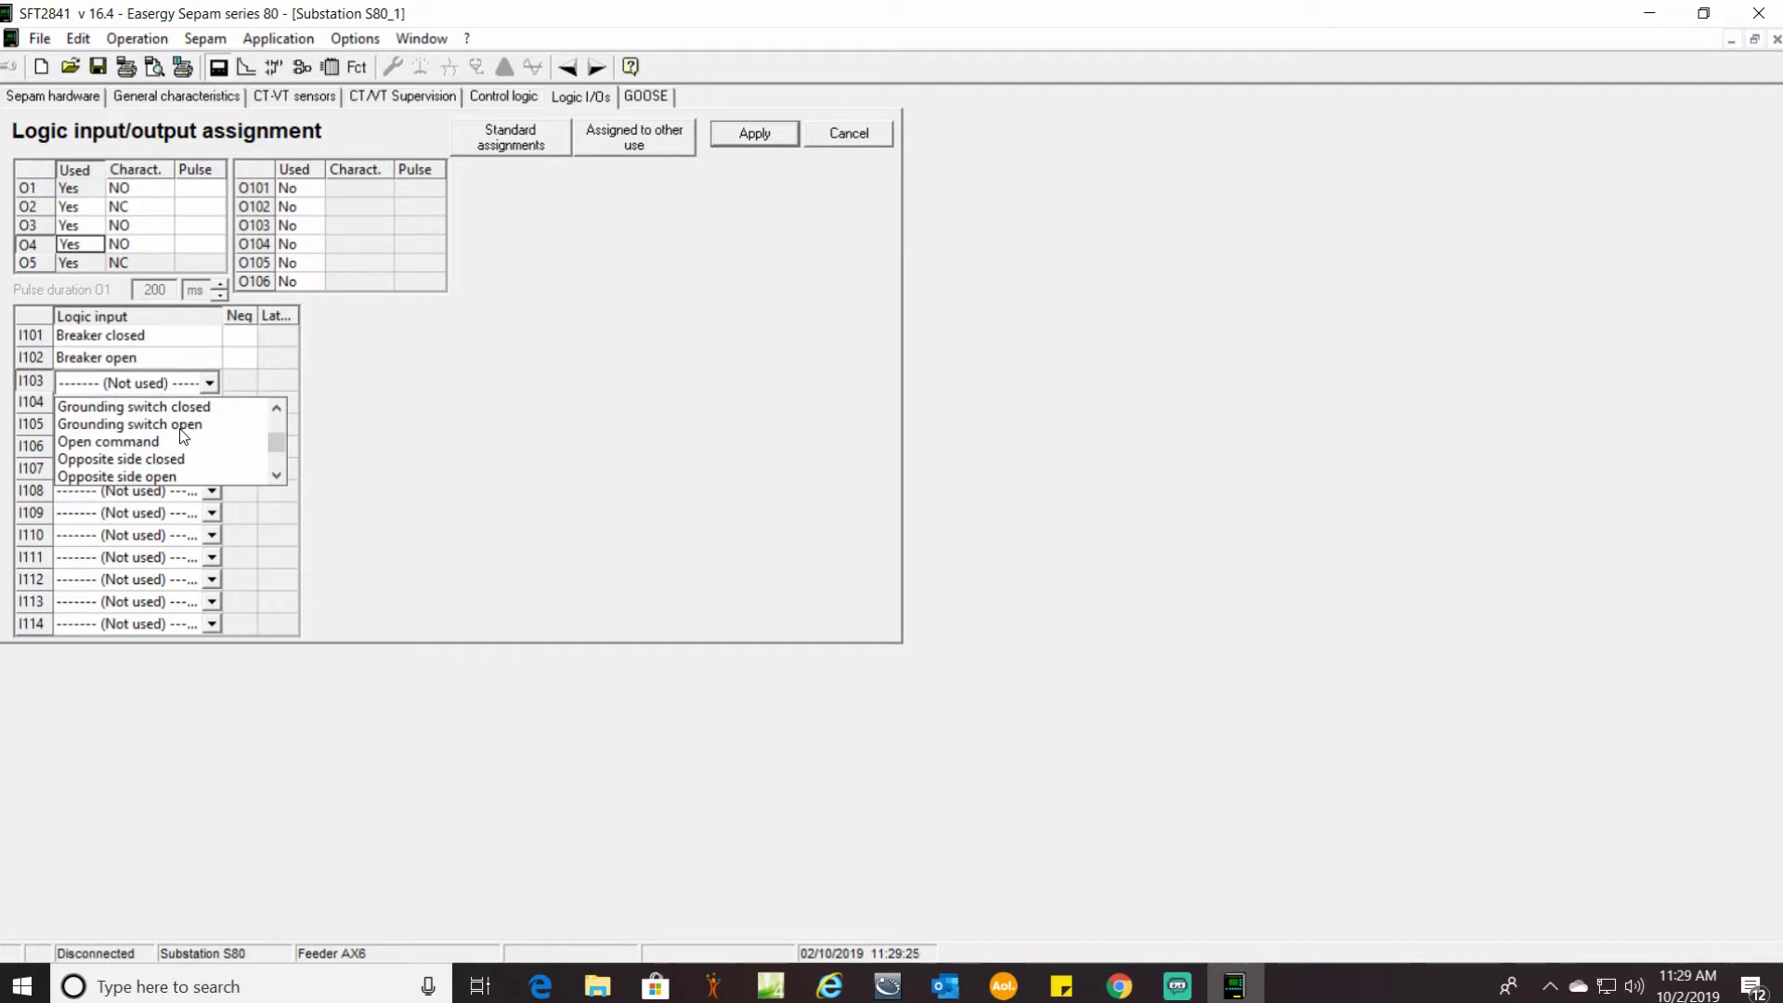
{"action": "scroll", "coordinate": [185, 437], "scroll_direction": "down", "scroll_amount": 1}
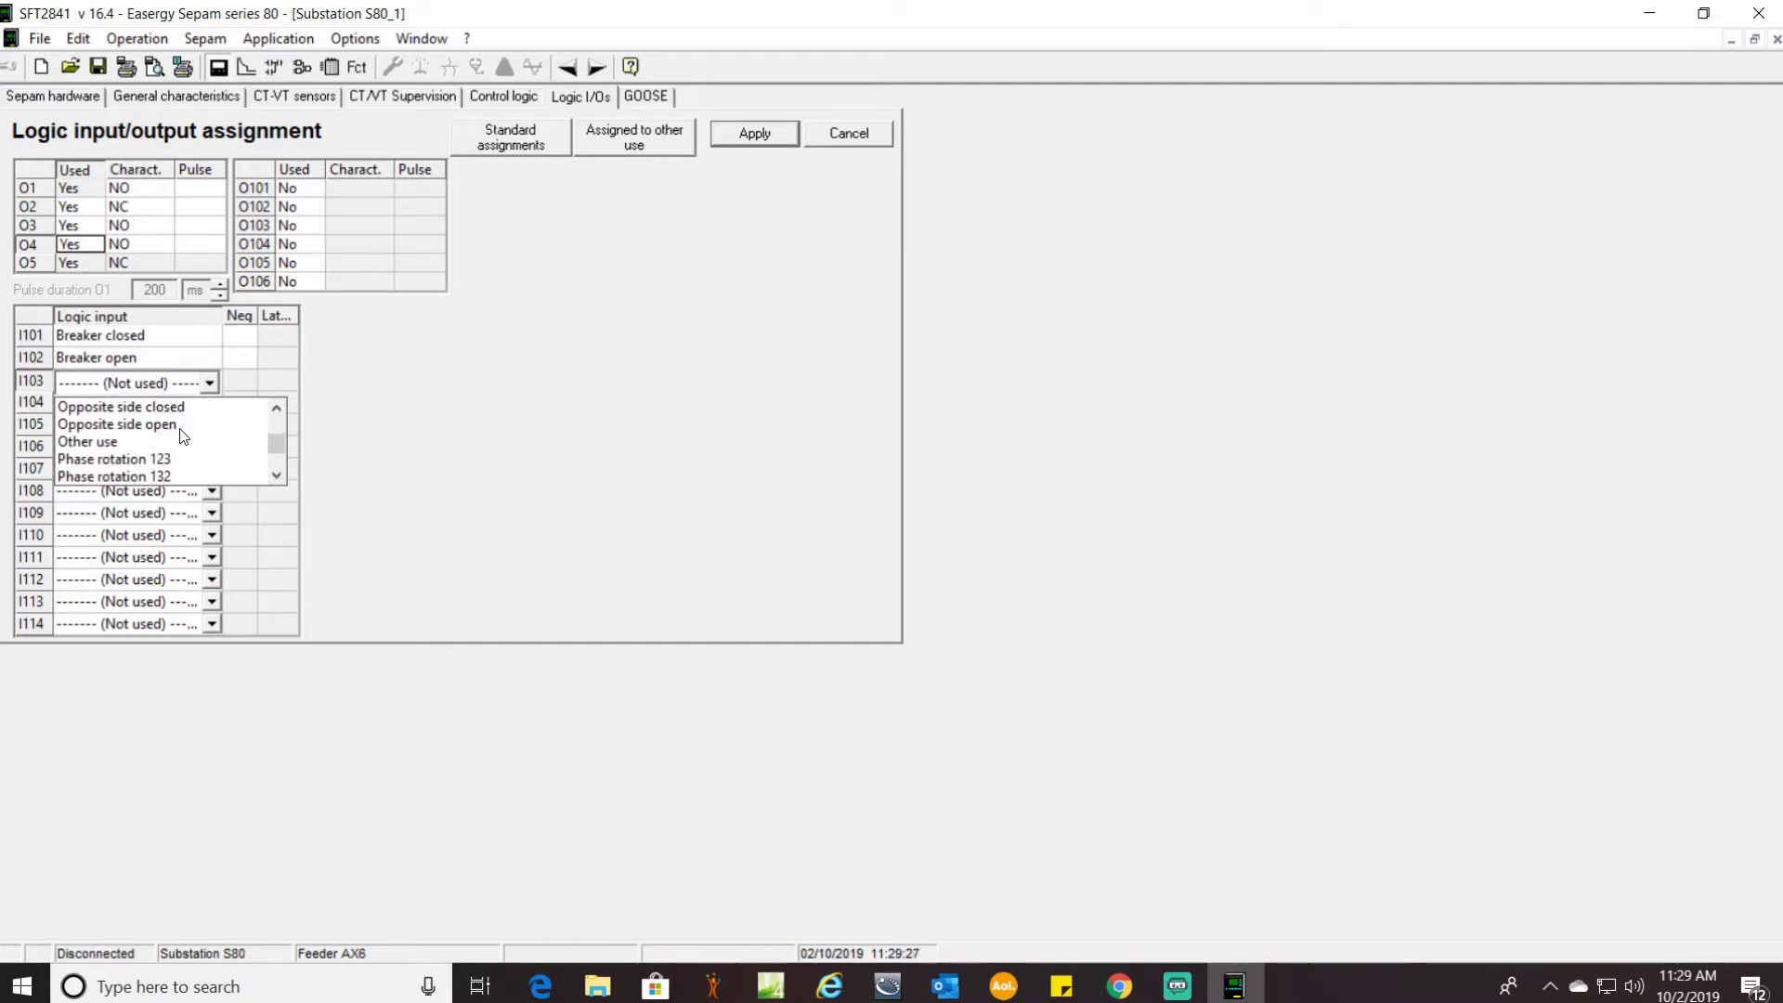
{"action": "left_click", "coordinate": [137, 443]}
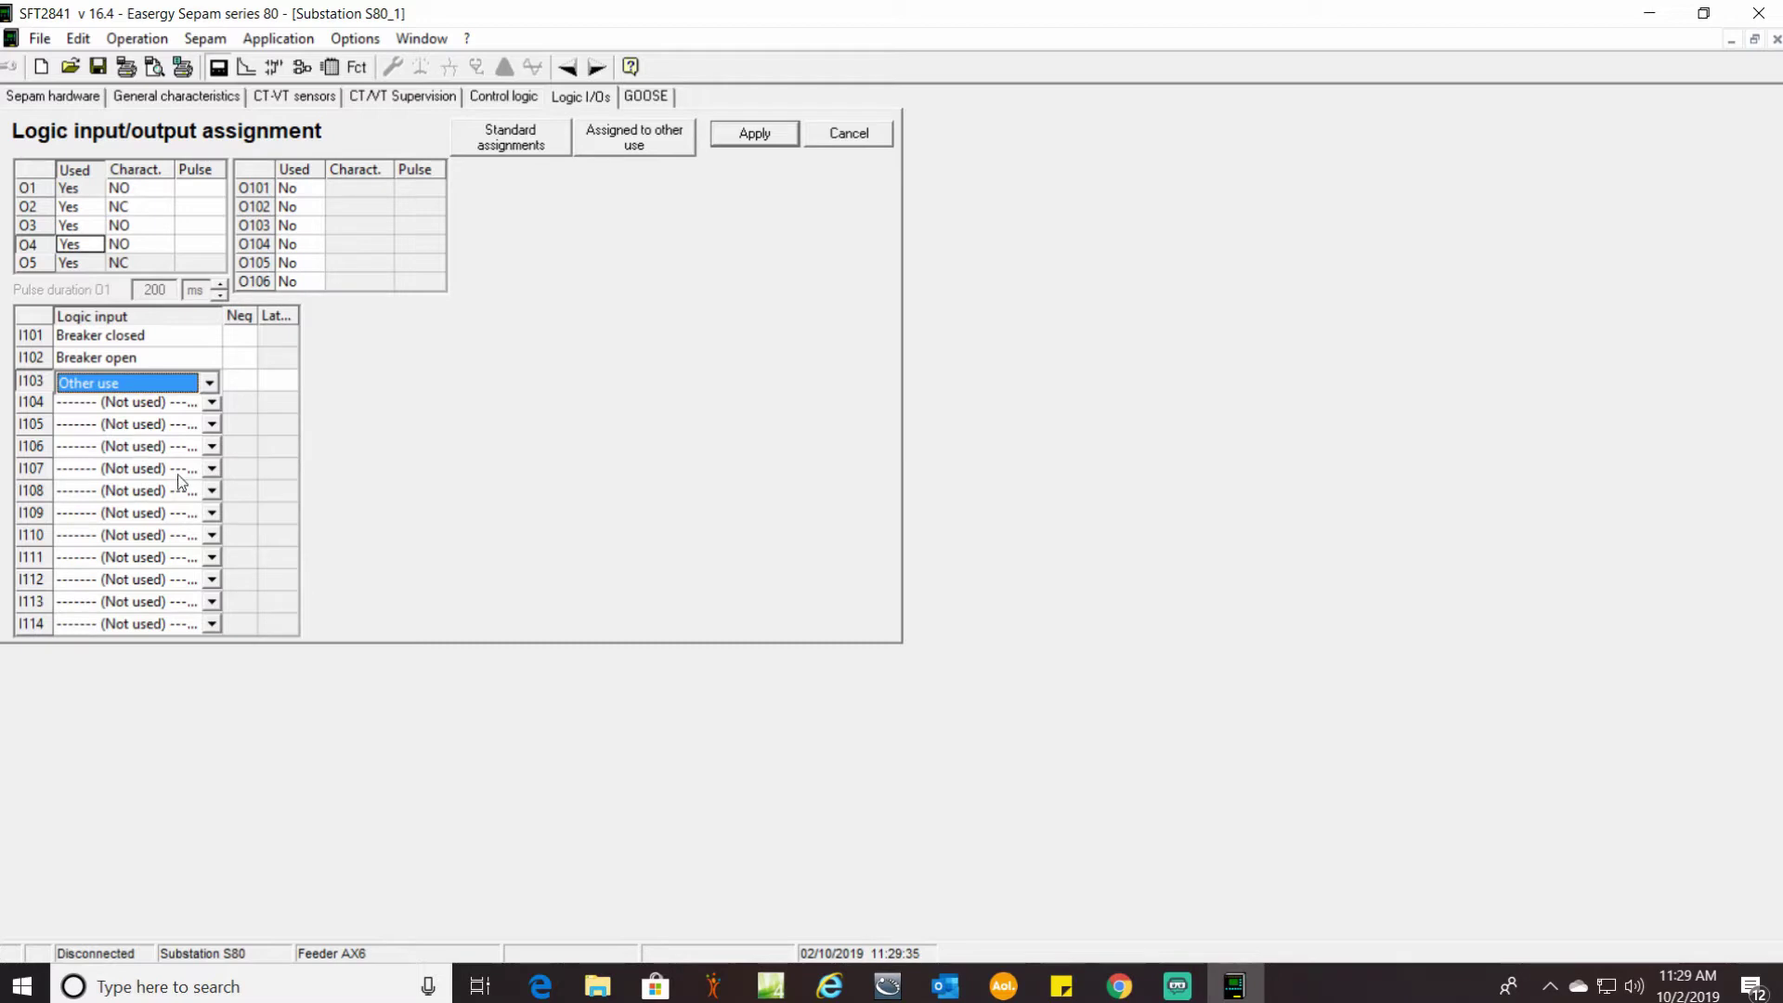
Step: Assign logic input I107 to Close command and apply the logic input/output assignment
{"action": "left_click", "coordinate": [212, 474]}
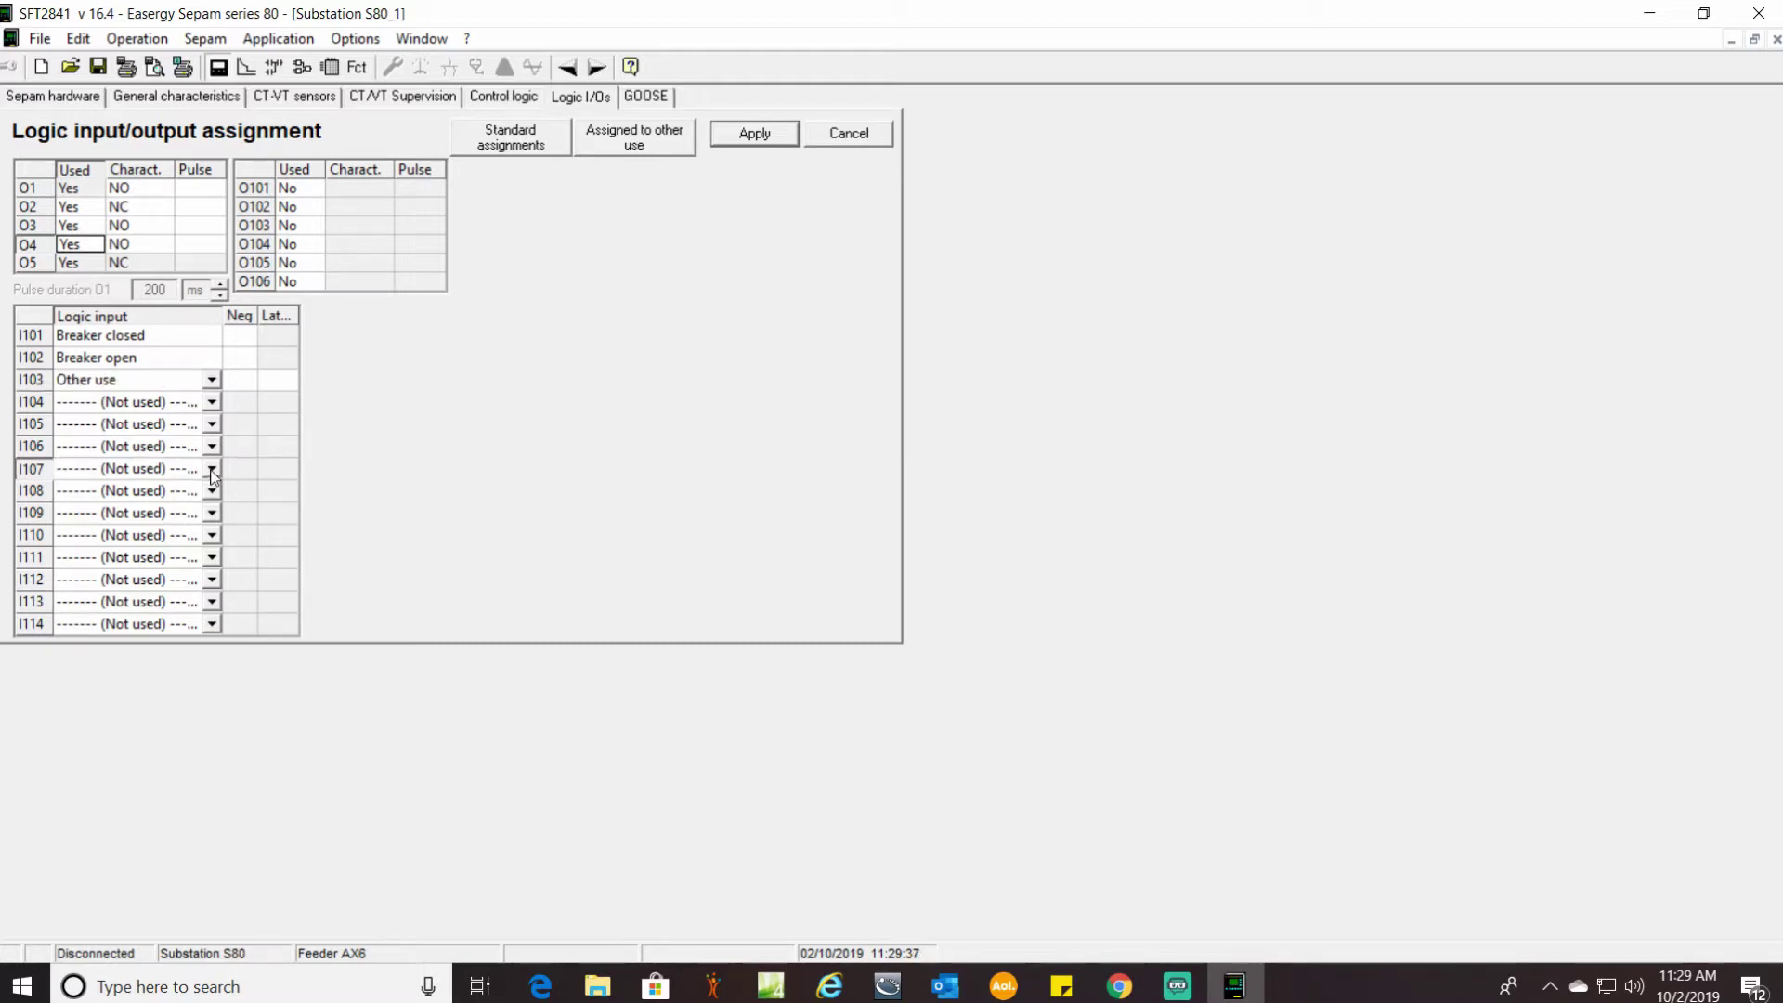
{"action": "left_click", "coordinate": [213, 474]}
{"action": "scroll", "coordinate": [176, 527], "scroll_direction": "down", "scroll_amount": 2}
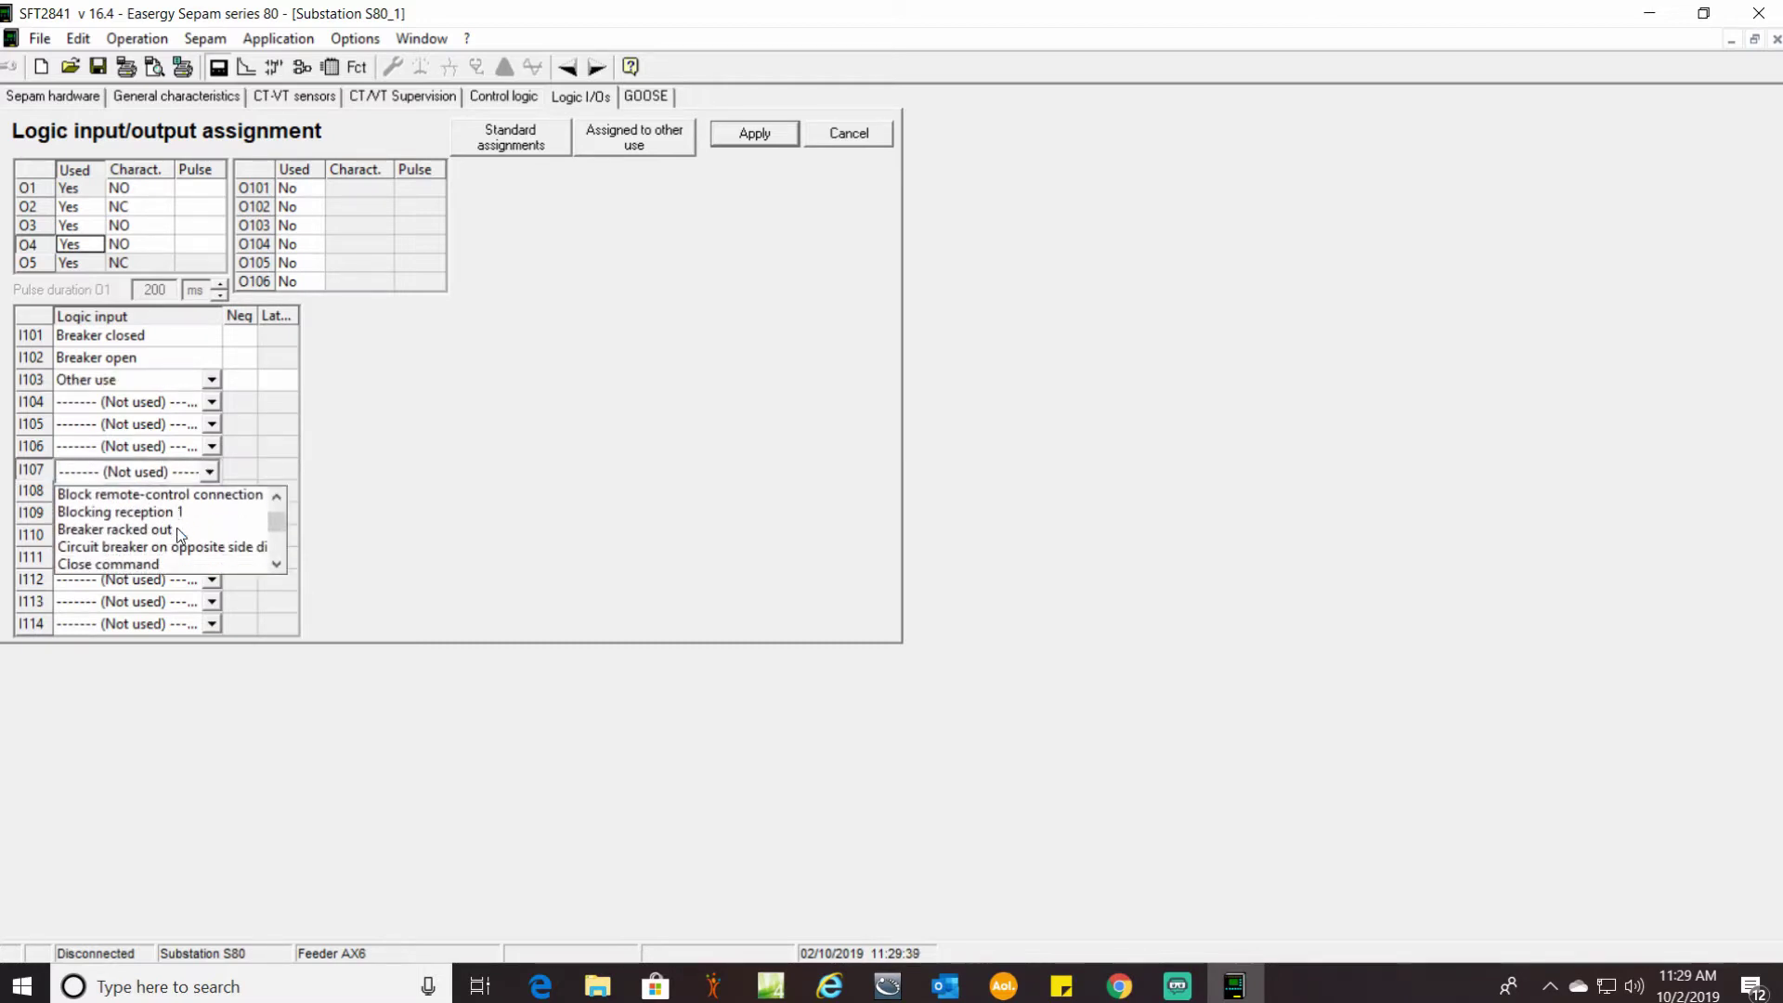
{"action": "scroll", "coordinate": [176, 527], "scroll_direction": "down", "scroll_amount": 1}
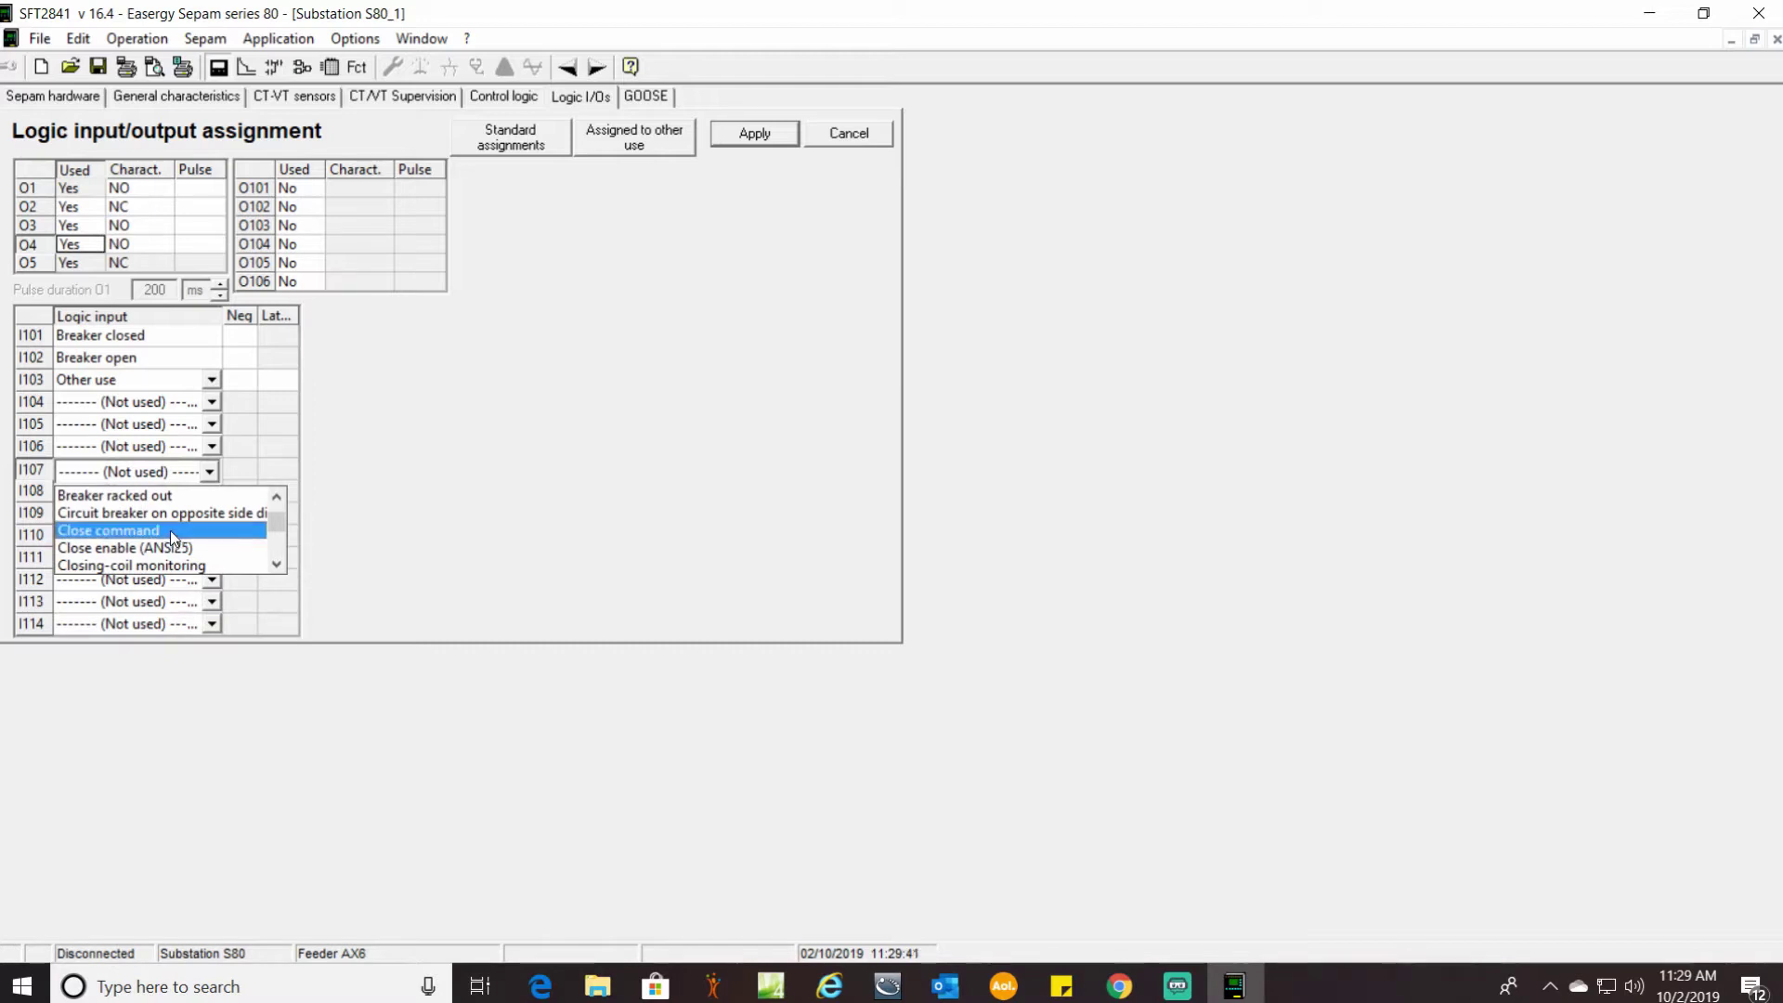
{"action": "left_click", "coordinate": [169, 531]}
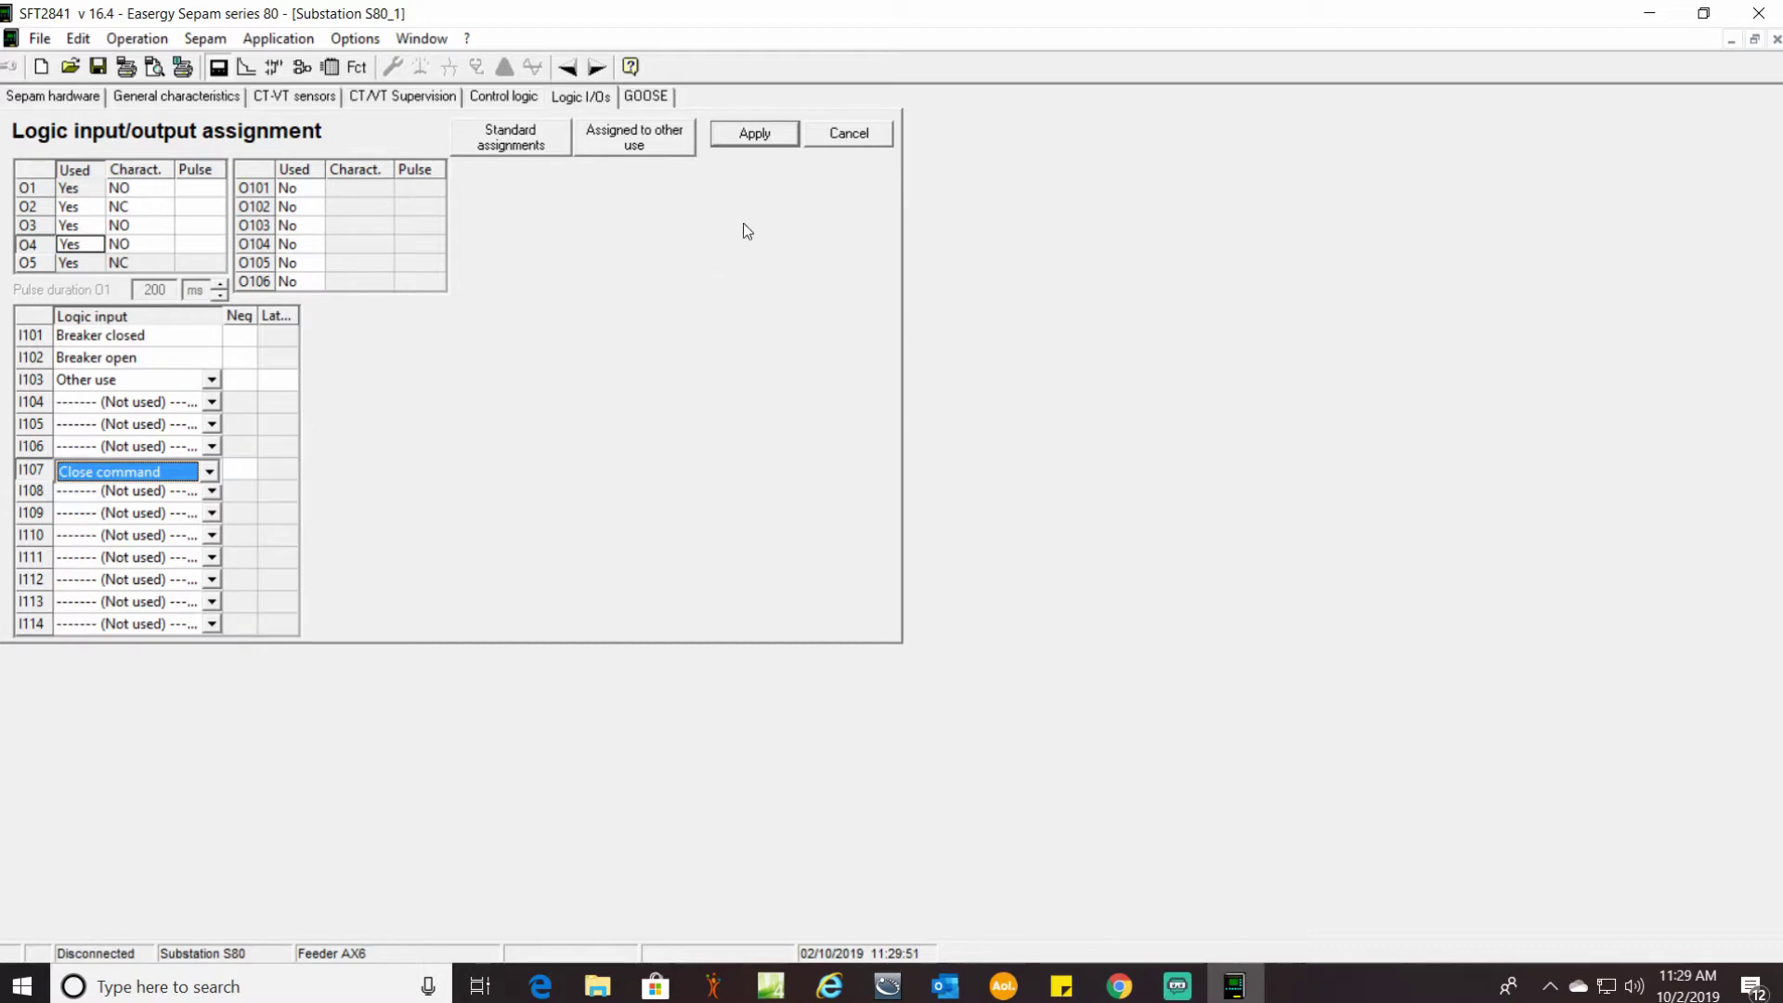
{"action": "left_click", "coordinate": [752, 134]}
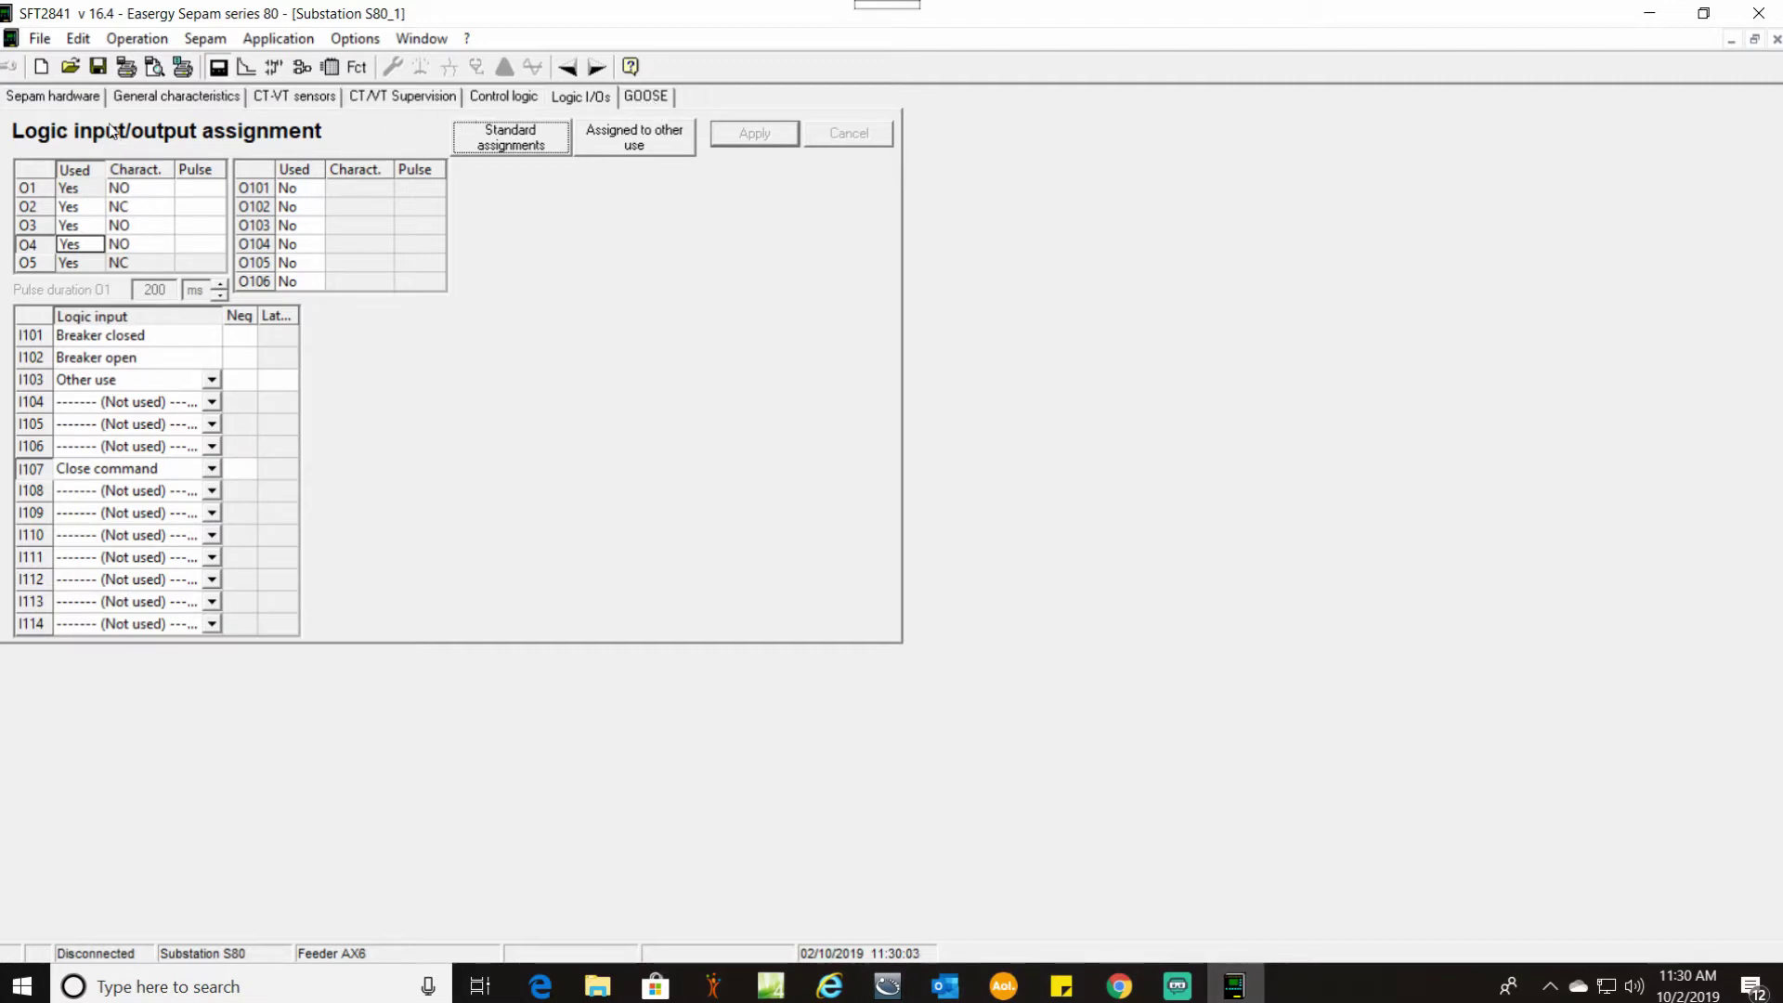
Step: Turn on units 1 and 2 of the 50/51 phase overcurrent protection
{"action": "left_click", "coordinate": [246, 69]}
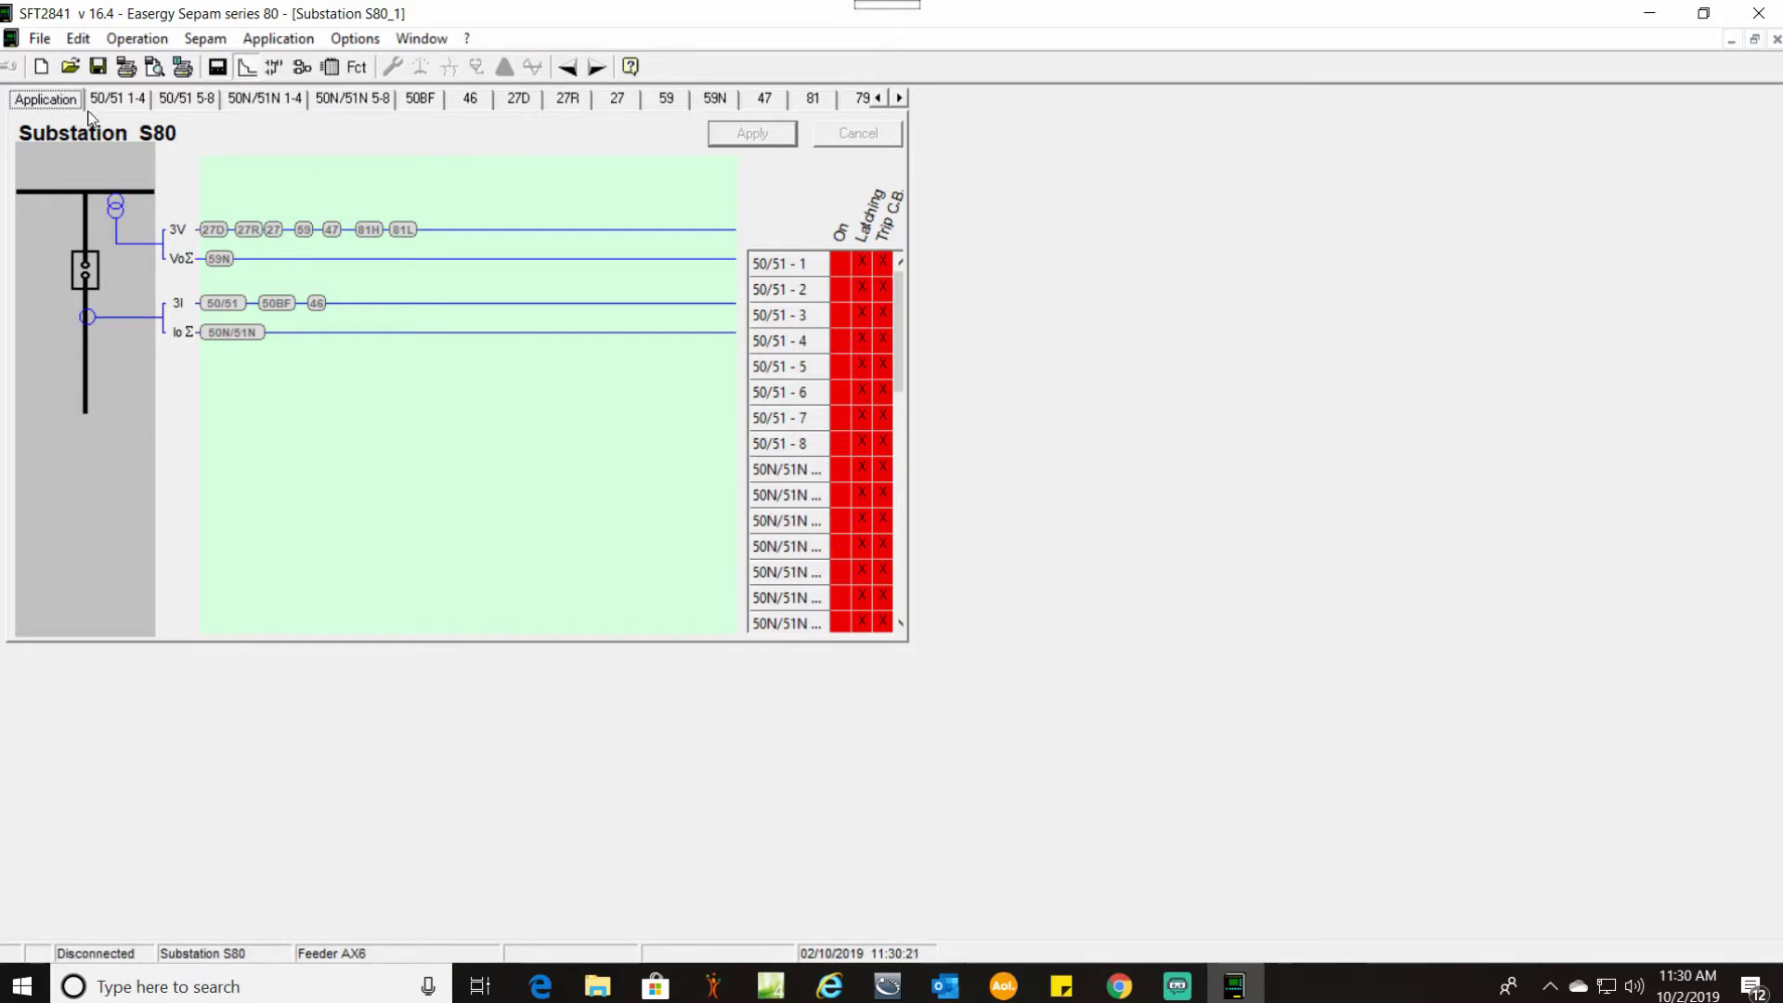
{"action": "left_click", "coordinate": [121, 99]}
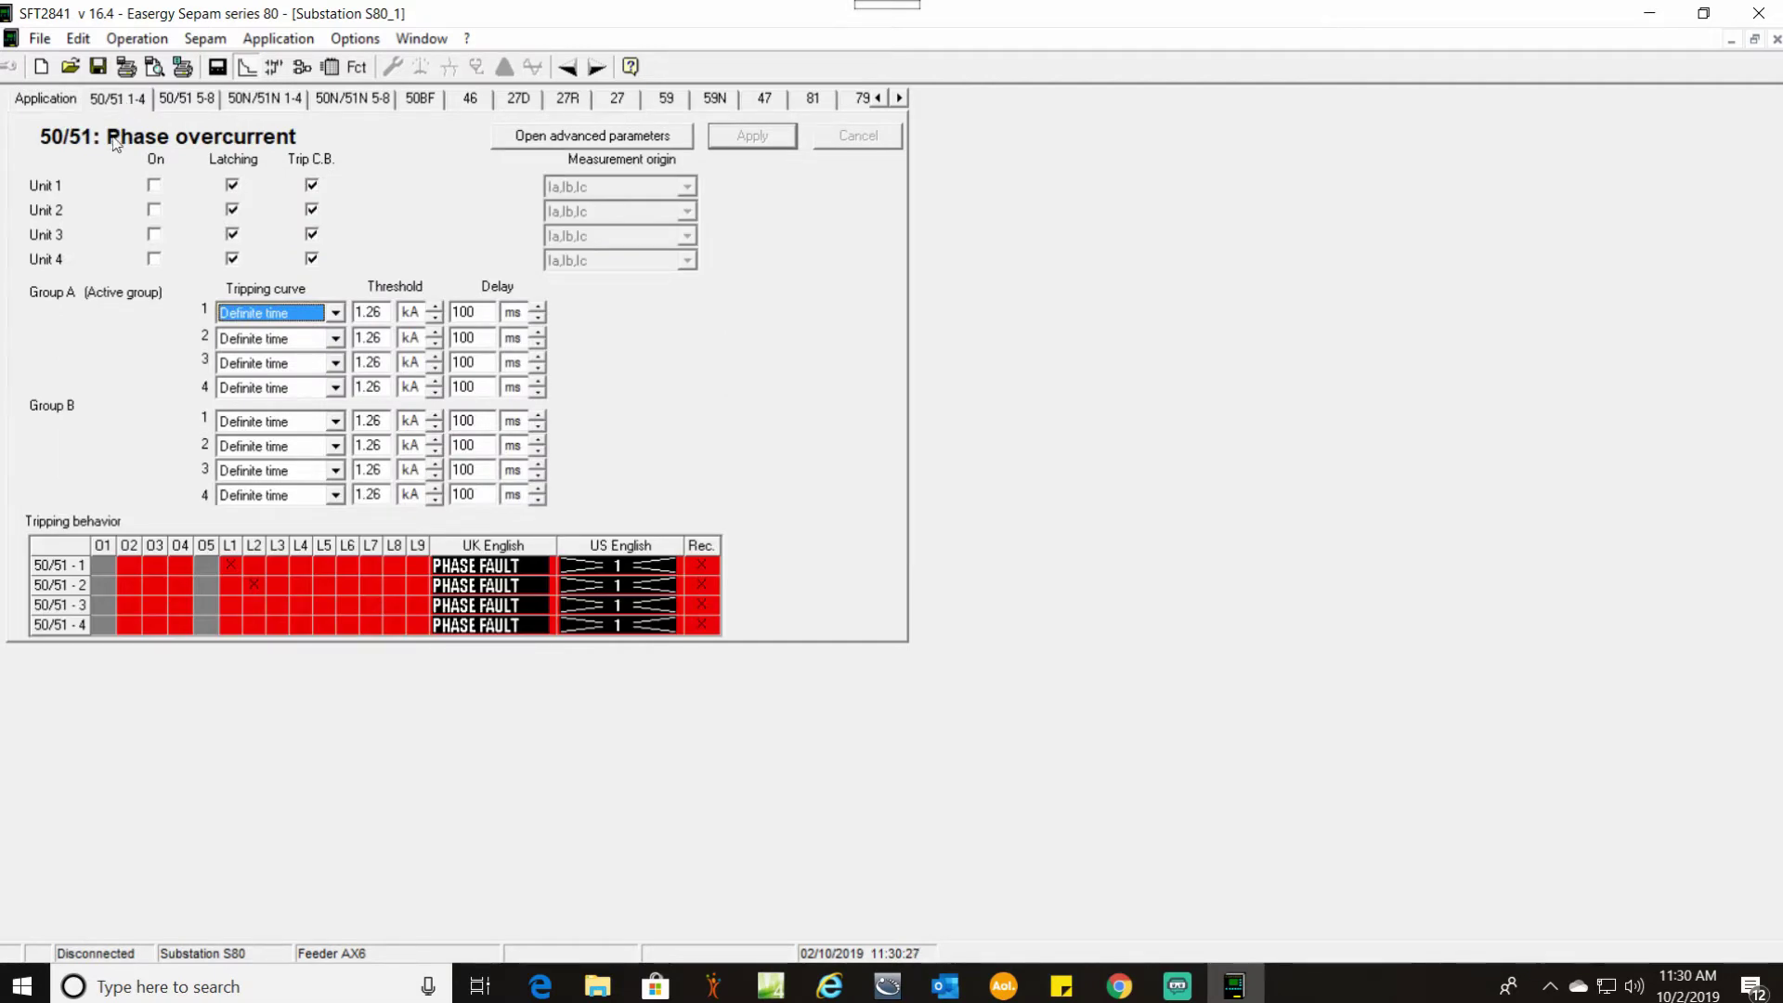
{"action": "left_click", "coordinate": [155, 186]}
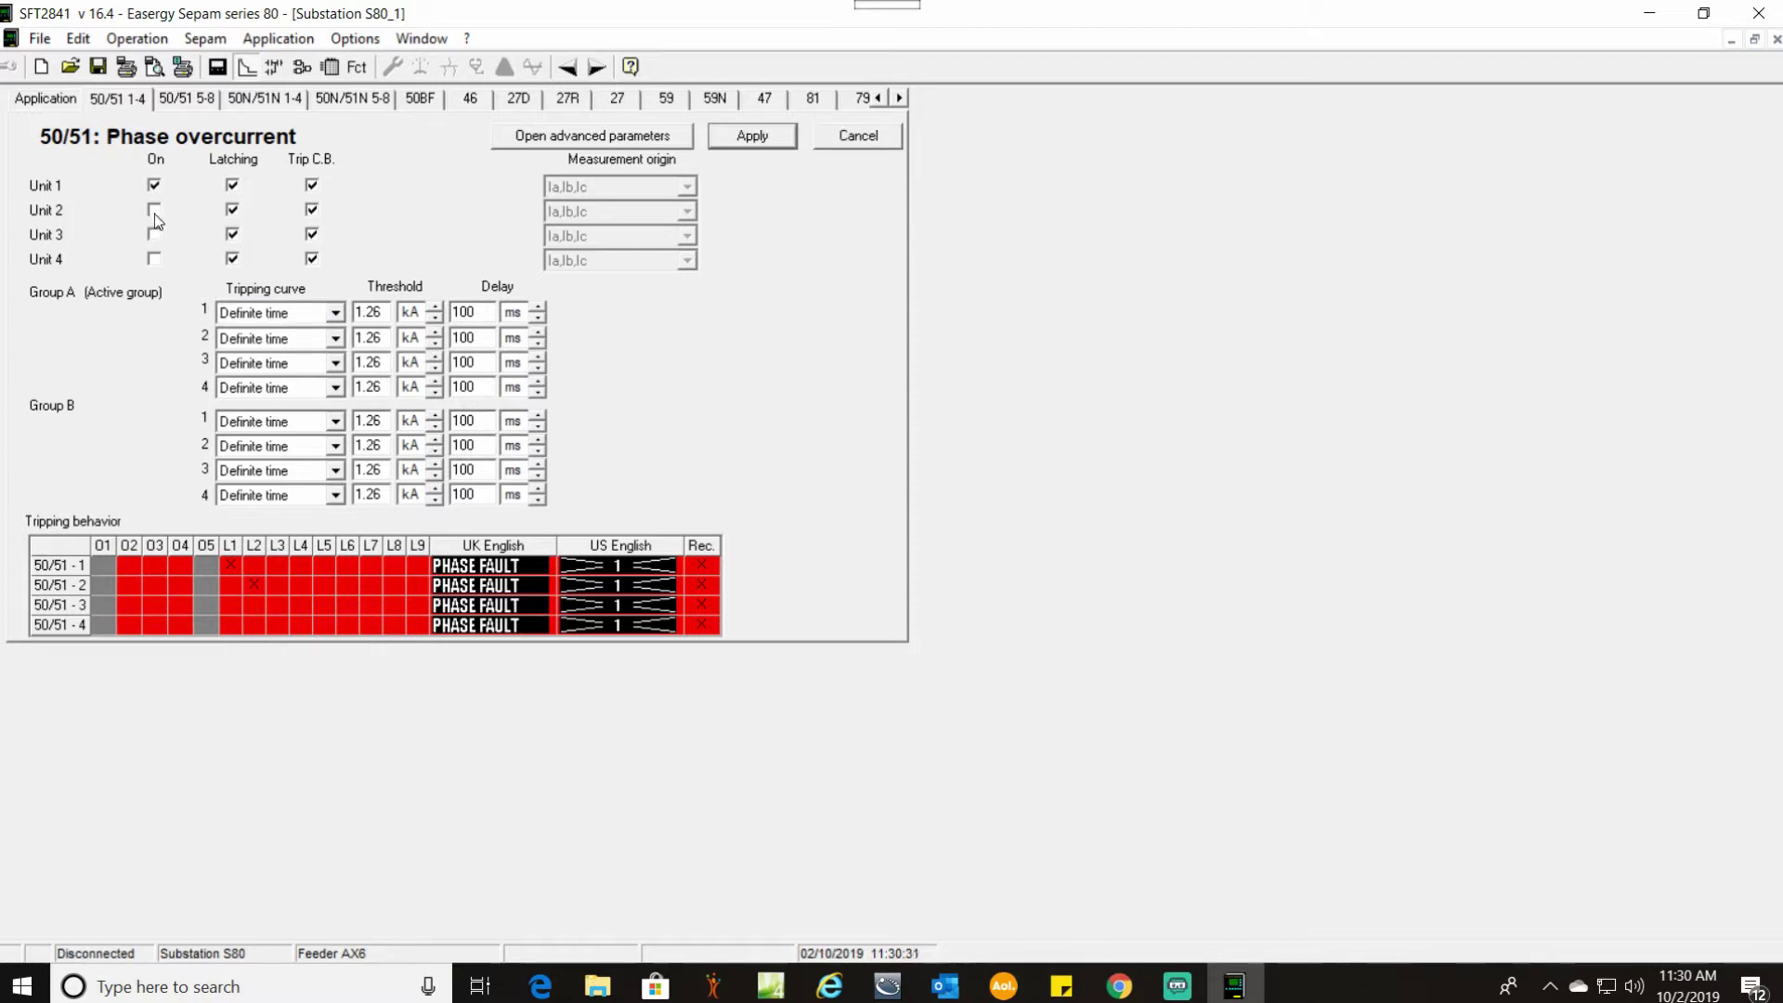
{"action": "left_click", "coordinate": [154, 212]}
Step: Set phase overcurrent unit 1 in Group A to the IEEE very inverse (IEC/E) curve, 450 A threshold and 1.08 delay
{"action": "left_click", "coordinate": [336, 312]}
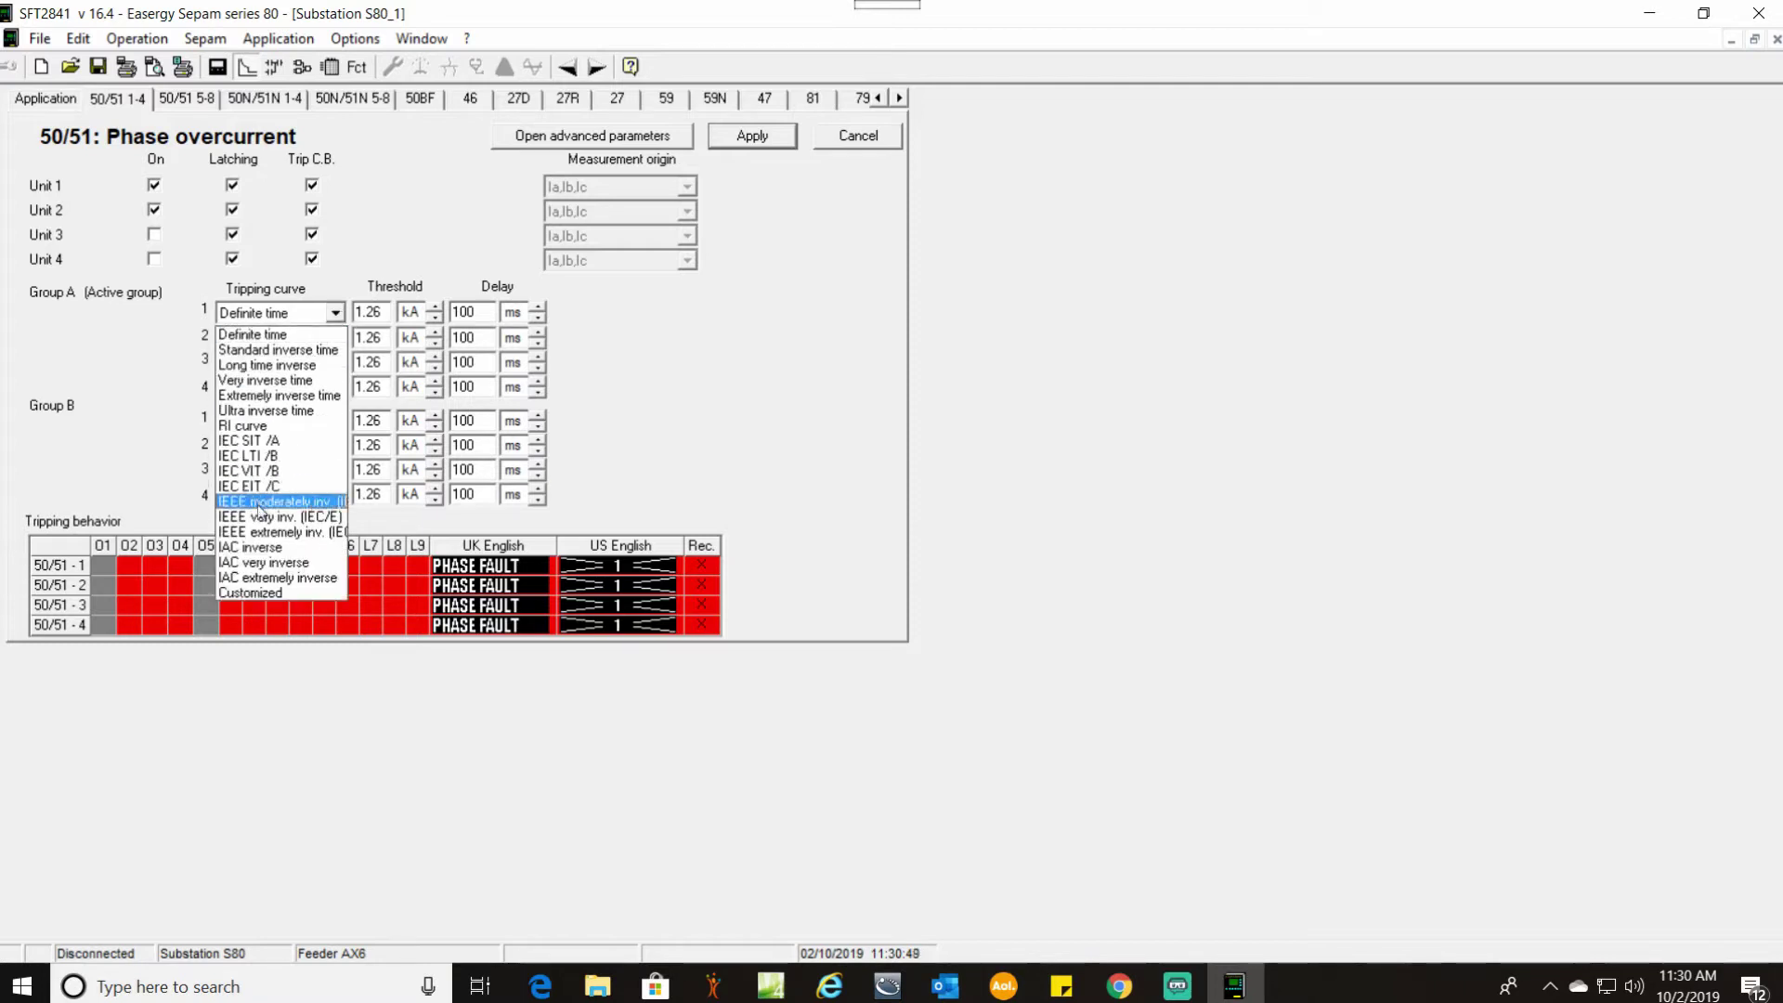
{"action": "left_click", "coordinate": [264, 518]}
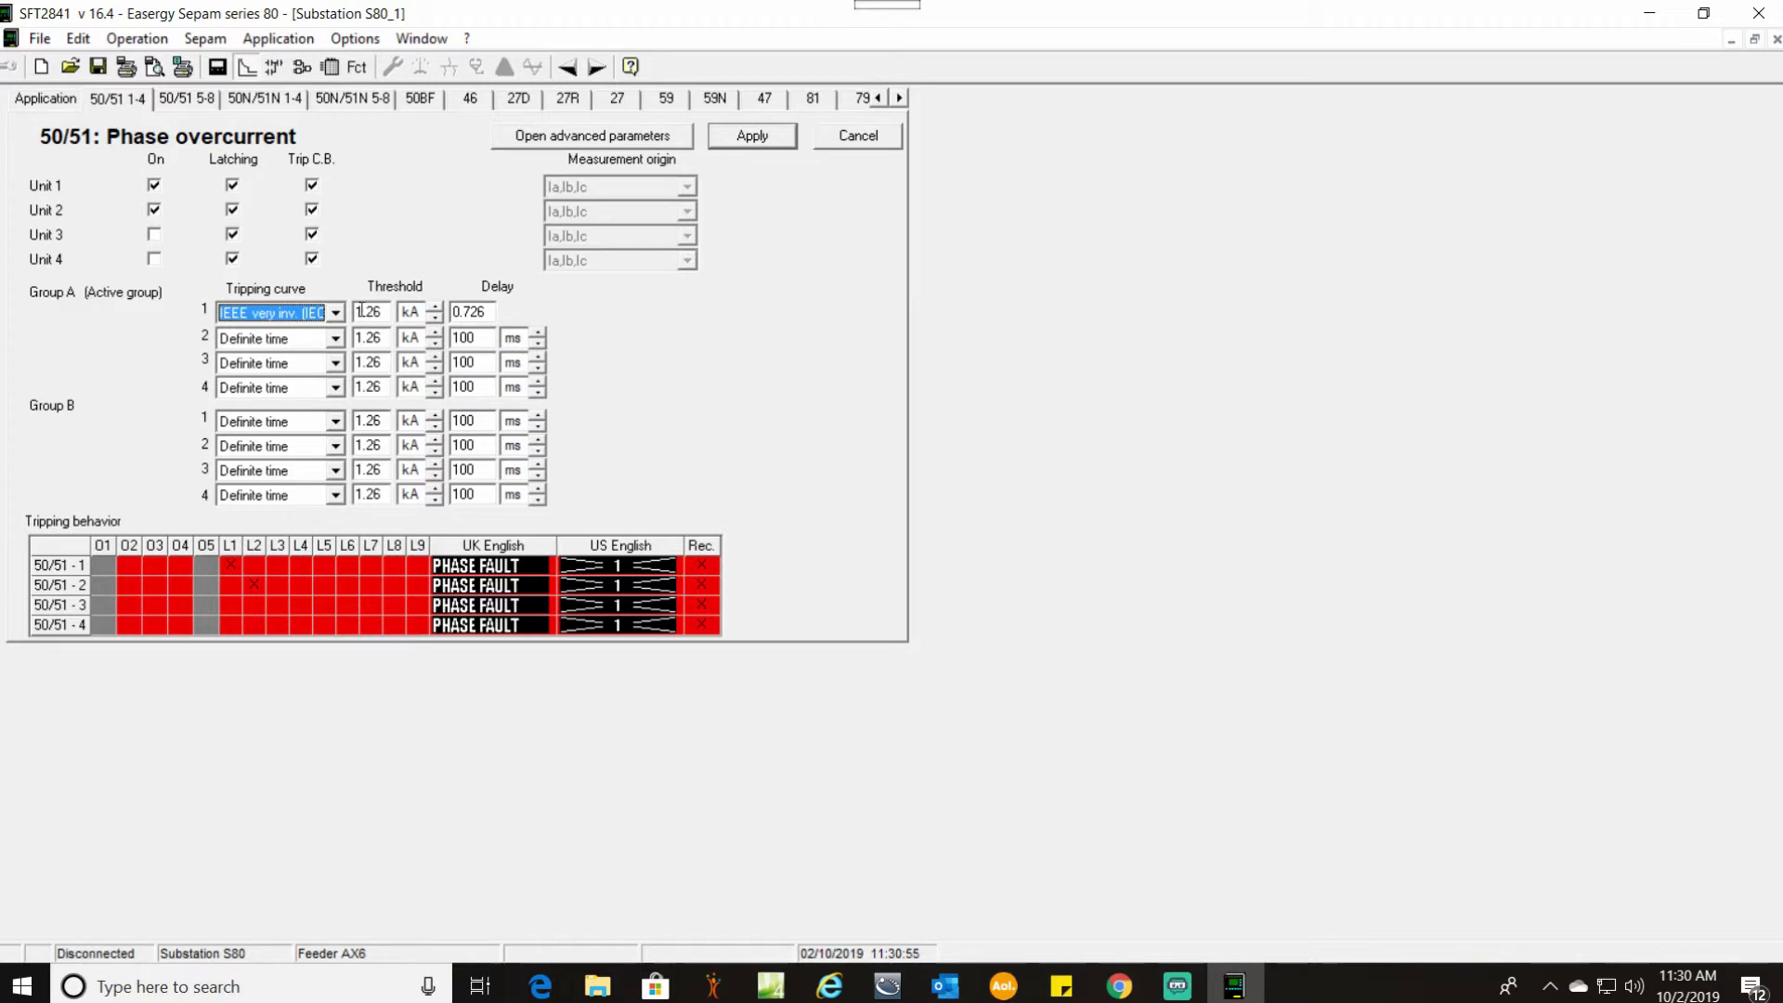
{"action": "left_click_drag", "start_coordinate": [360, 312], "coordinate": [415, 315]}
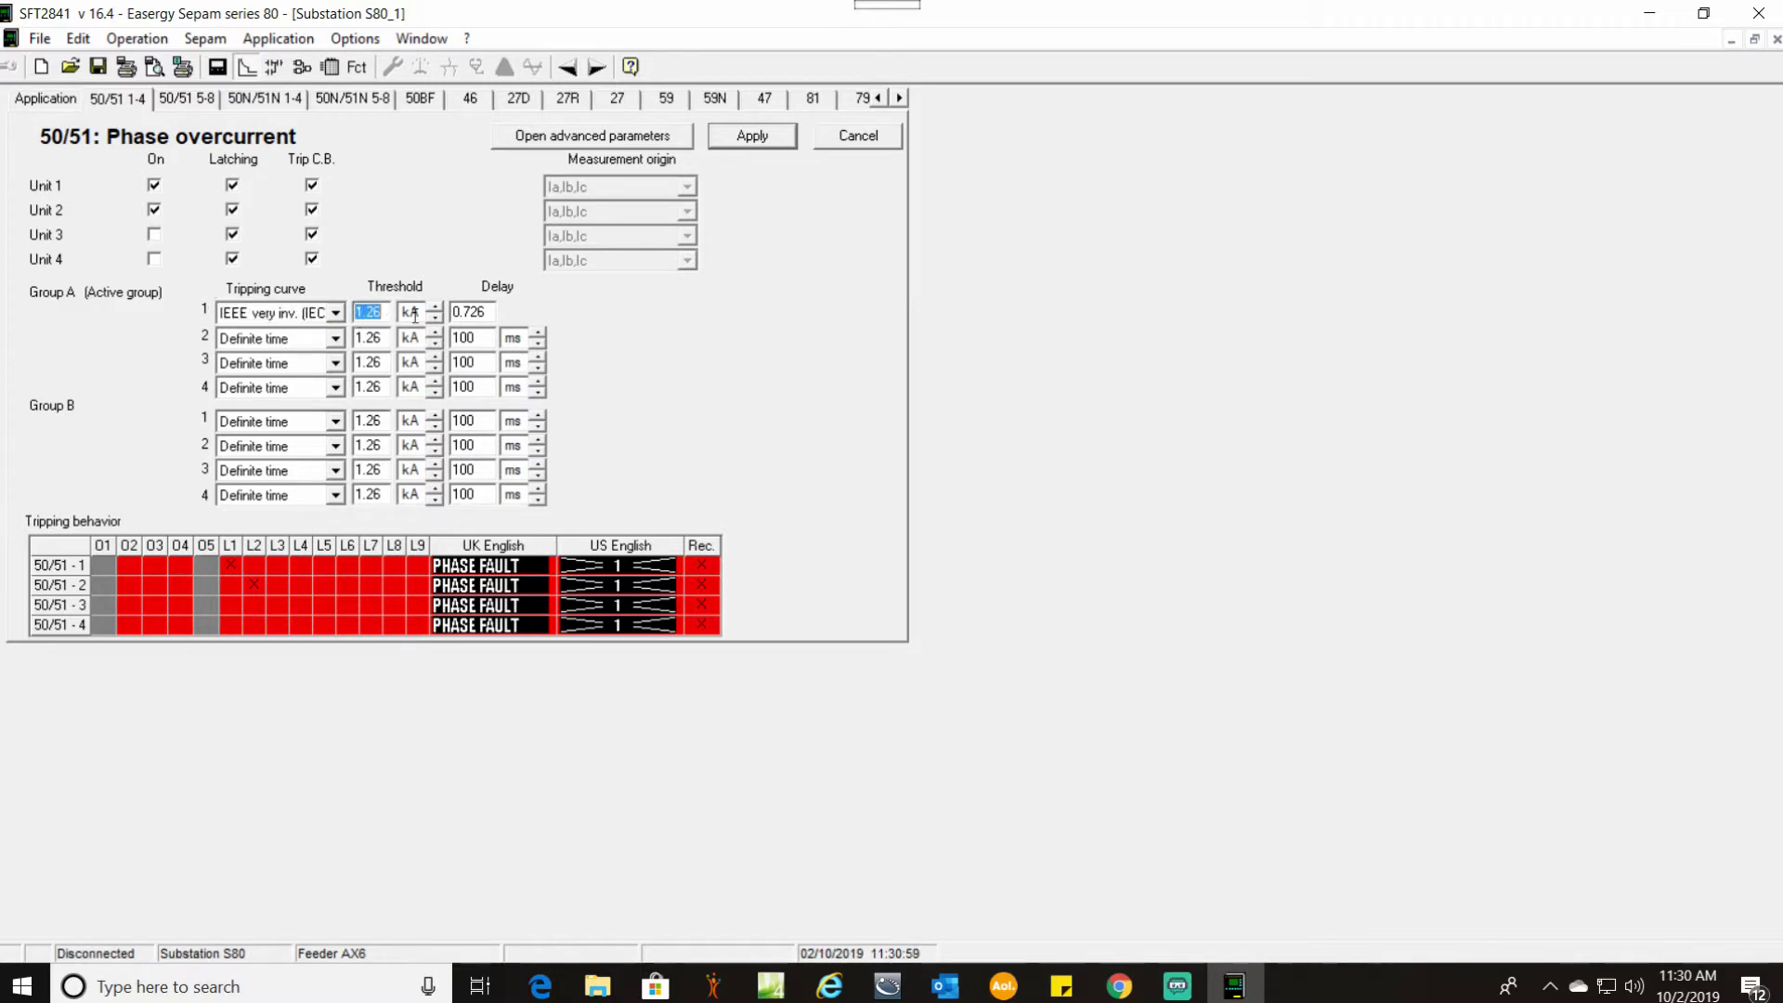
{"action": "type", "text": "450"}
{"action": "left_click", "coordinate": [436, 312]}
{"action": "key", "text": "Tab"}
{"action": "type", "text": "1.08"}
Step: Set phase overcurrent unit 2 in Group A to Definite time with a 2.82 kA threshold and 60 ms delay, and apply the settings
{"action": "left_click", "coordinate": [334, 340]}
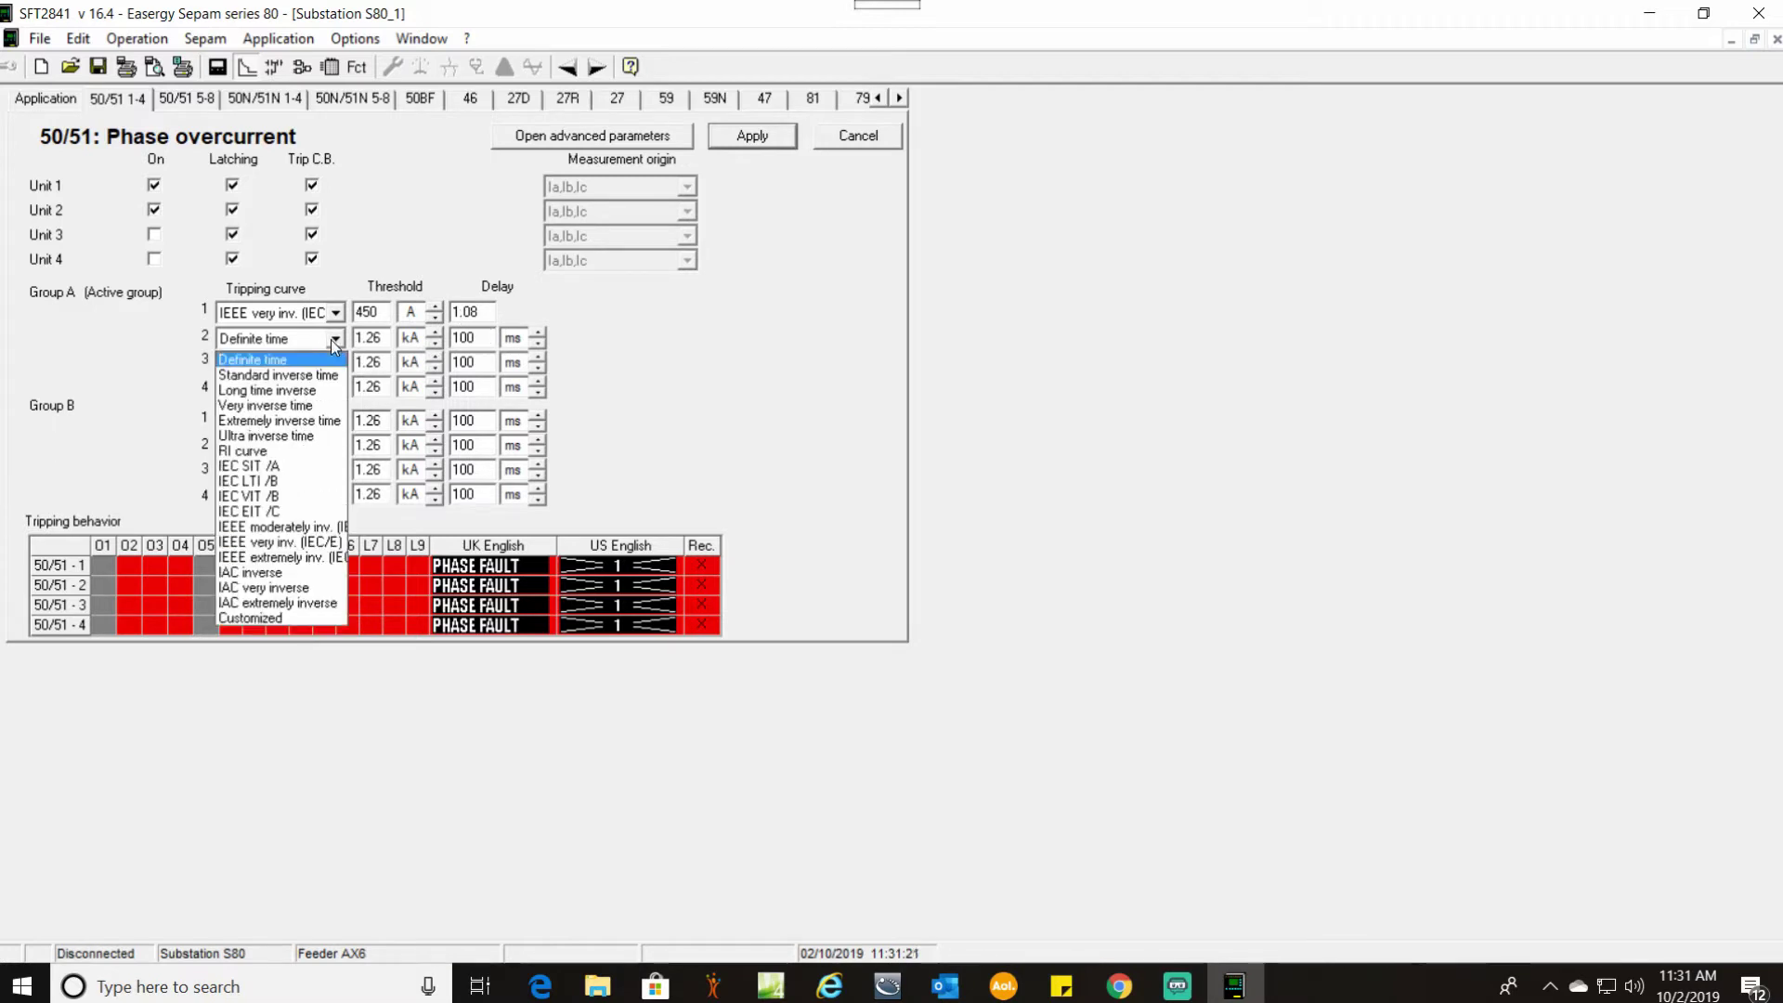
{"action": "left_click", "coordinate": [324, 341]}
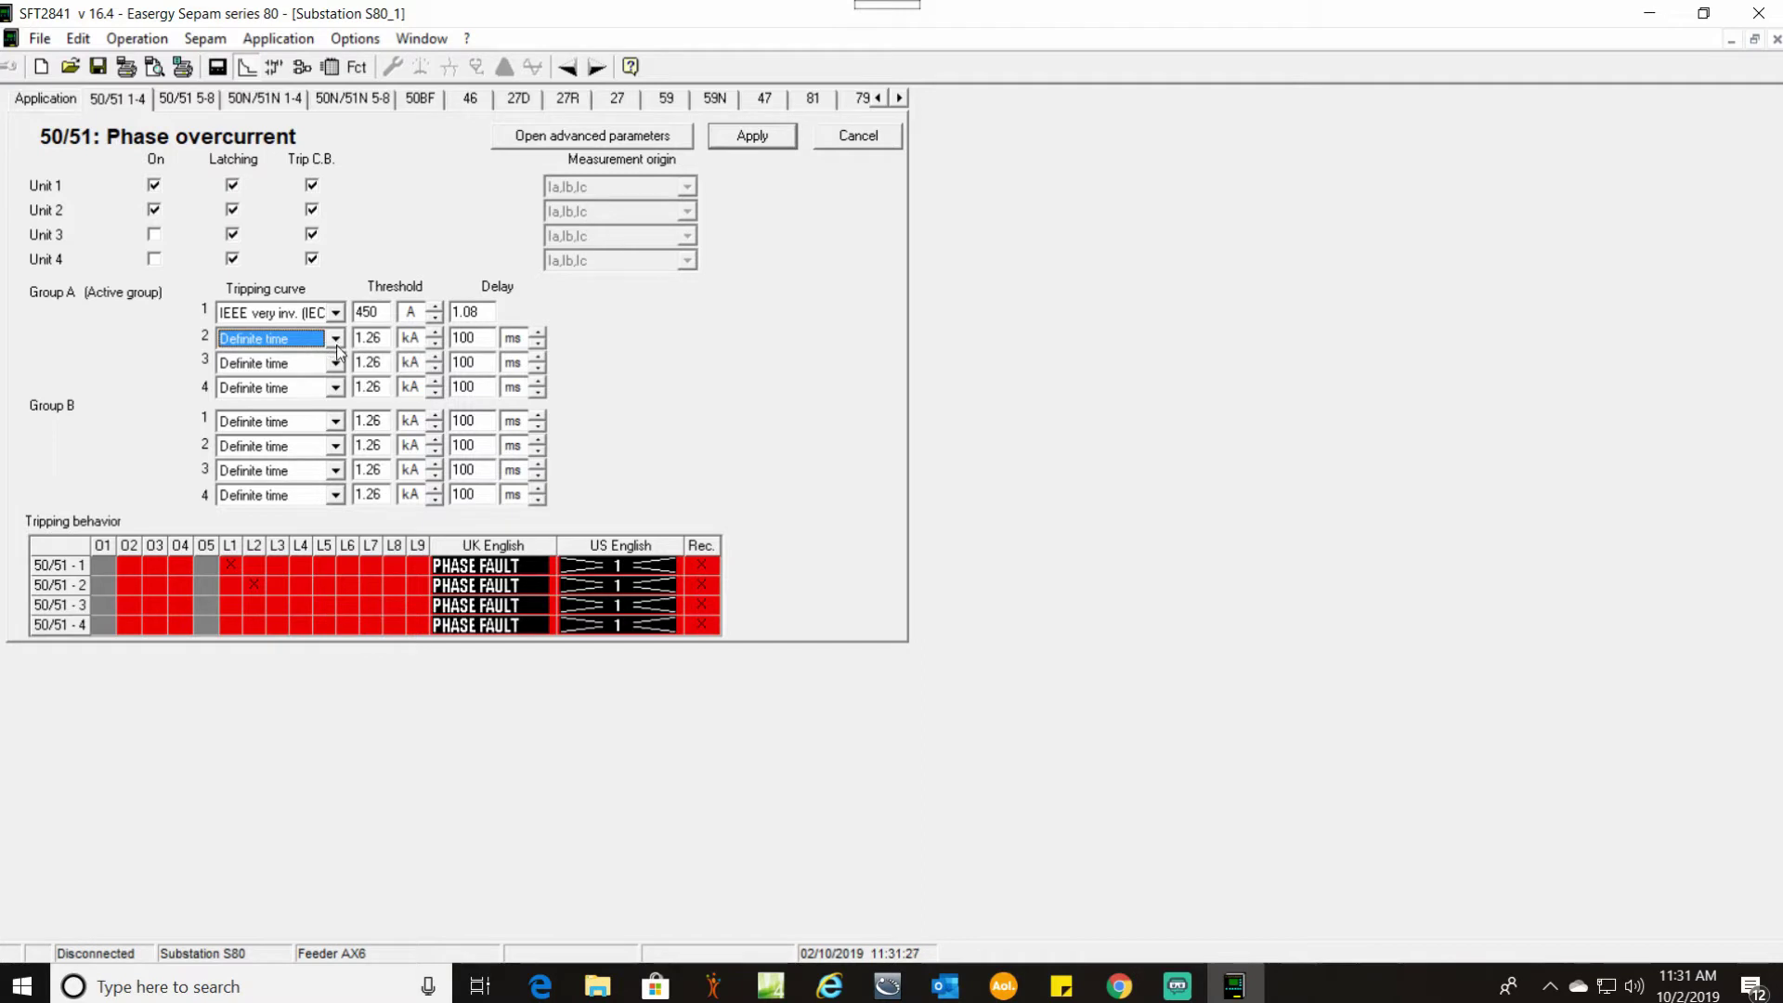
{"action": "key", "text": "Tab"}
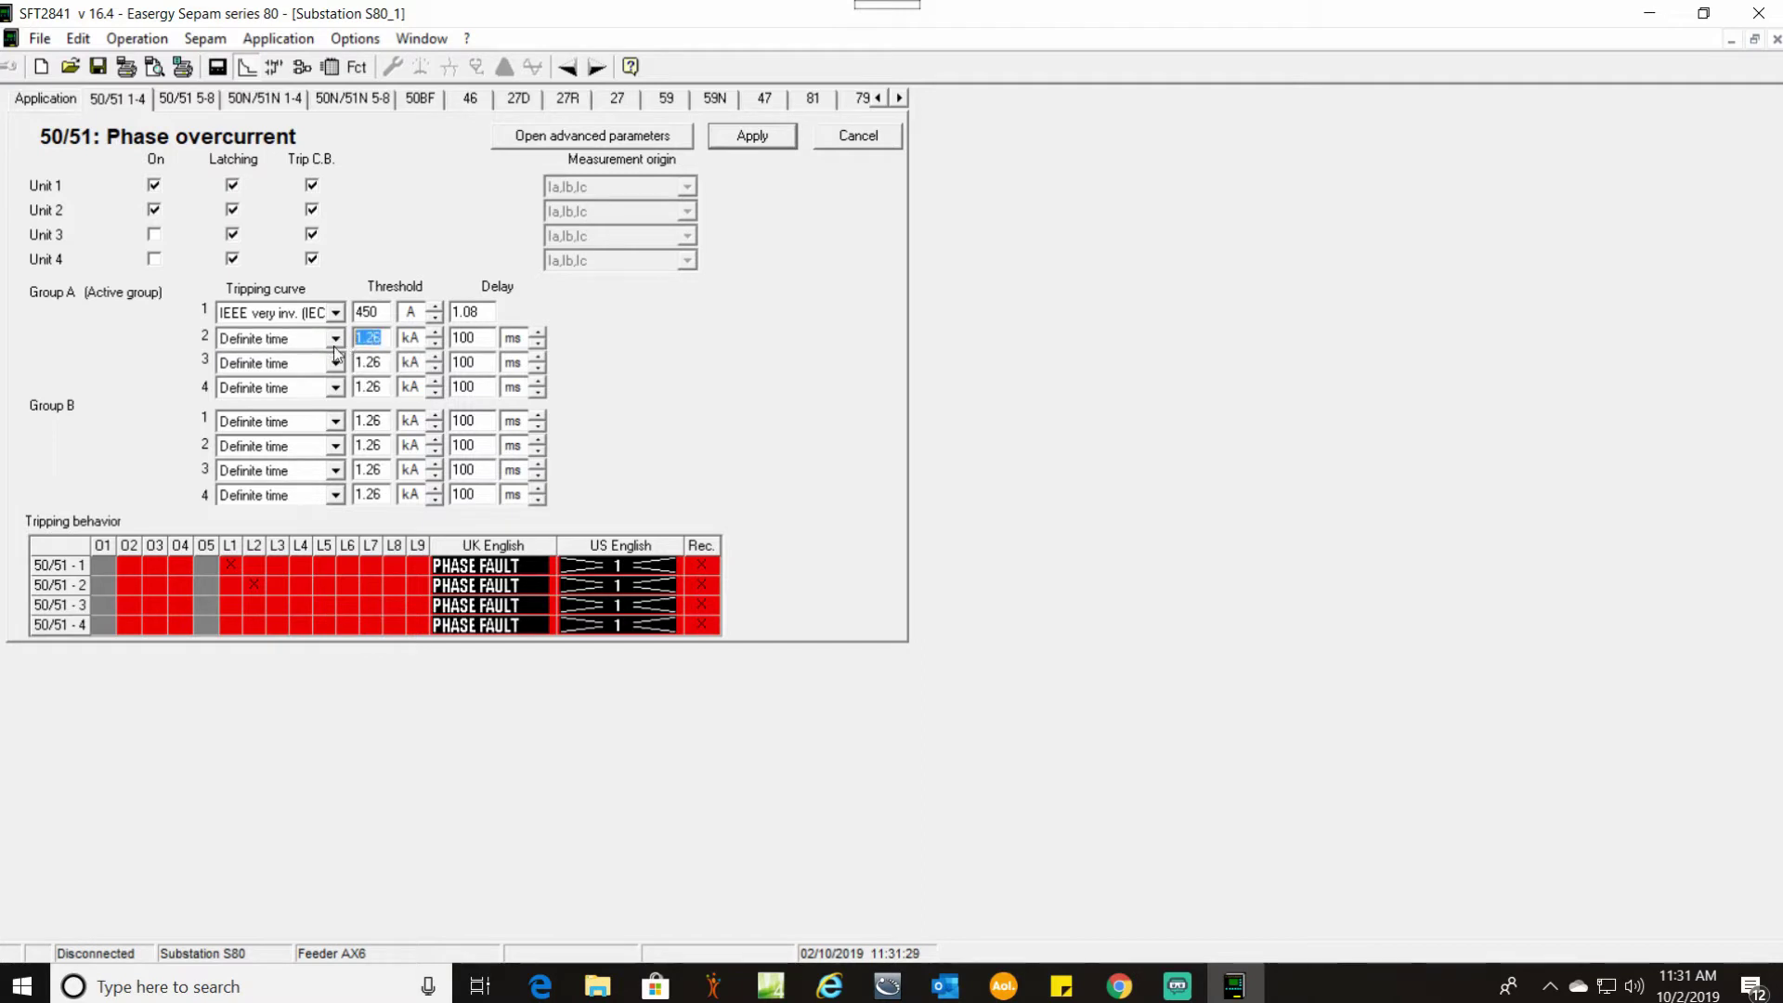
{"action": "type", "text": "2.82"}
{"action": "key", "text": "Tab"}
{"action": "type", "text": "60"}
{"action": "left_click", "coordinate": [735, 141]}
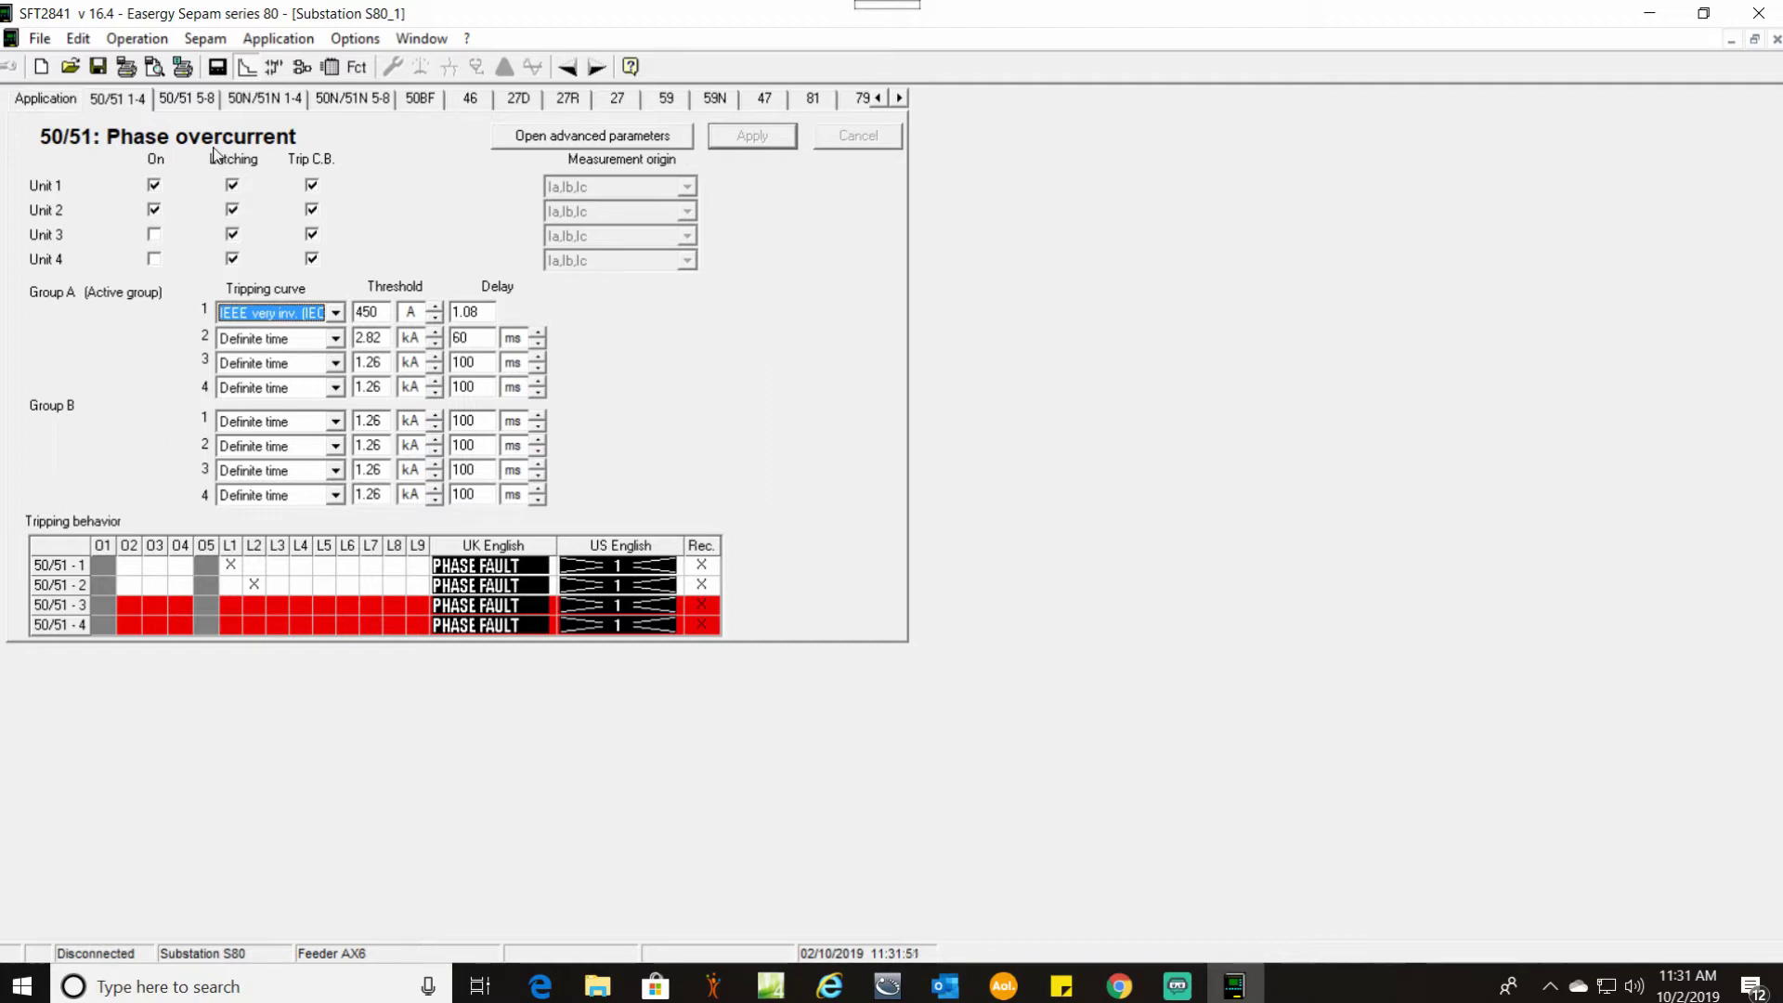
Step: Switch unit 2 of the 50N/51N ground fault protection off and back on, and apply the settings
{"action": "left_click", "coordinate": [265, 99]}
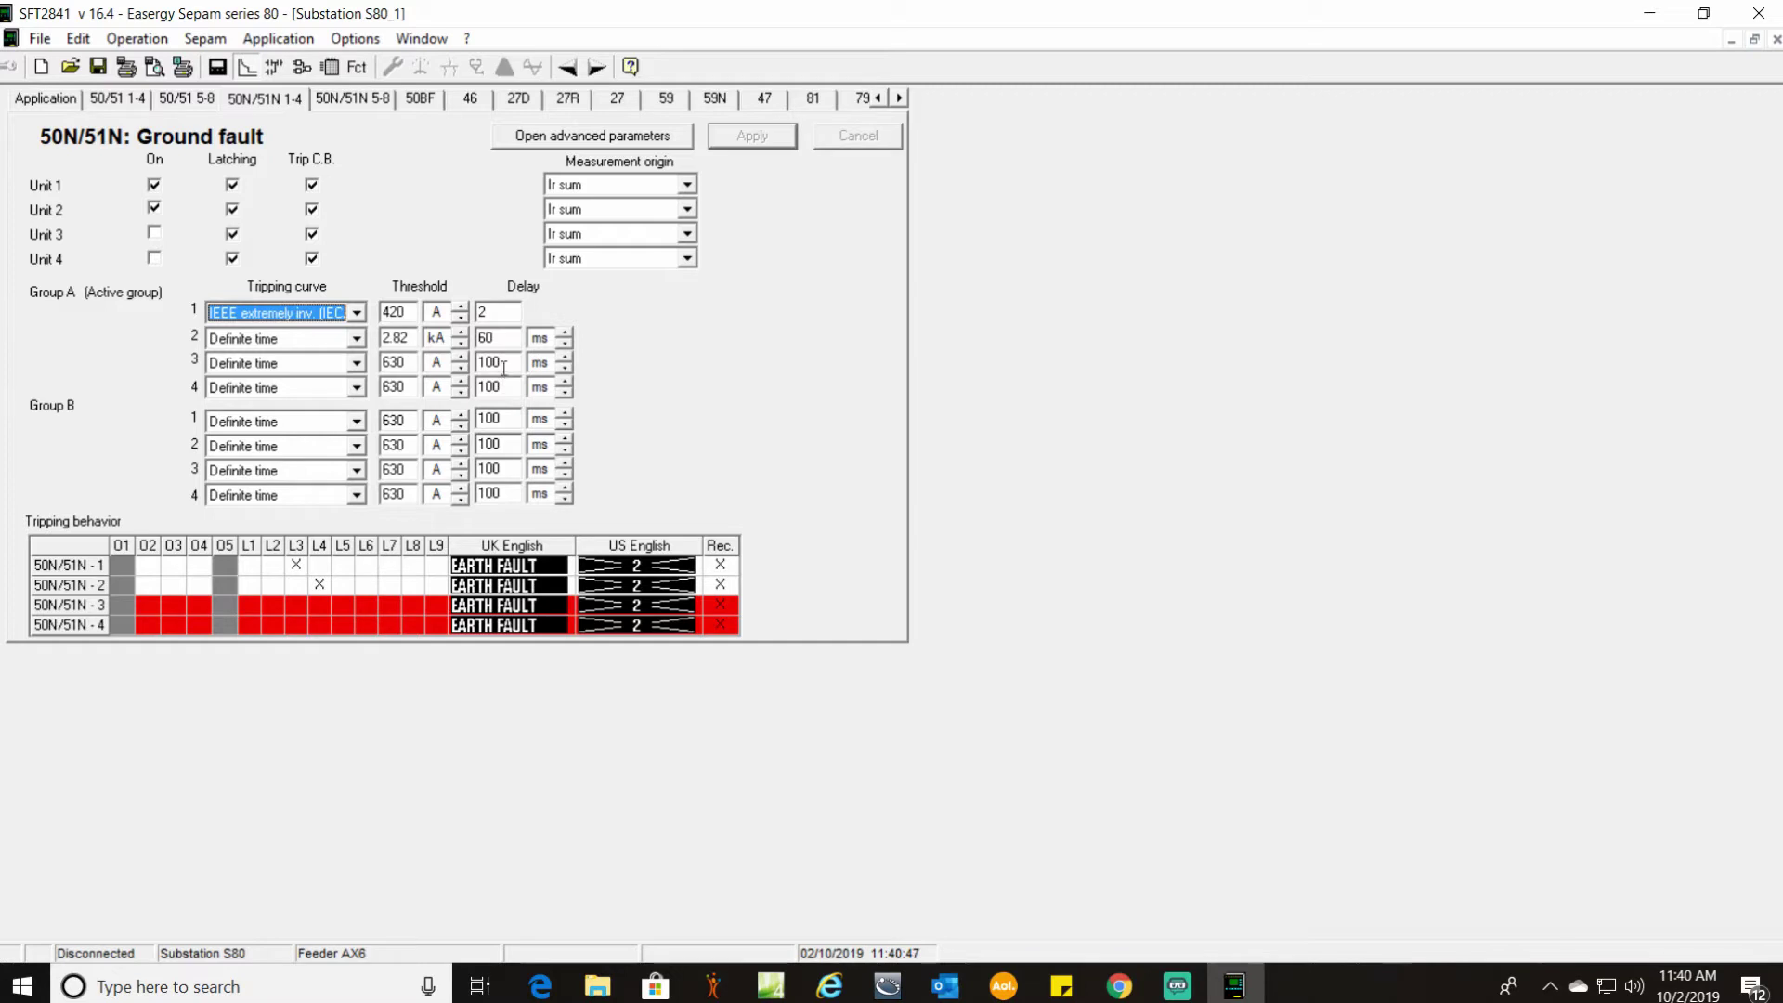
{"action": "left_click", "coordinate": [153, 209]}
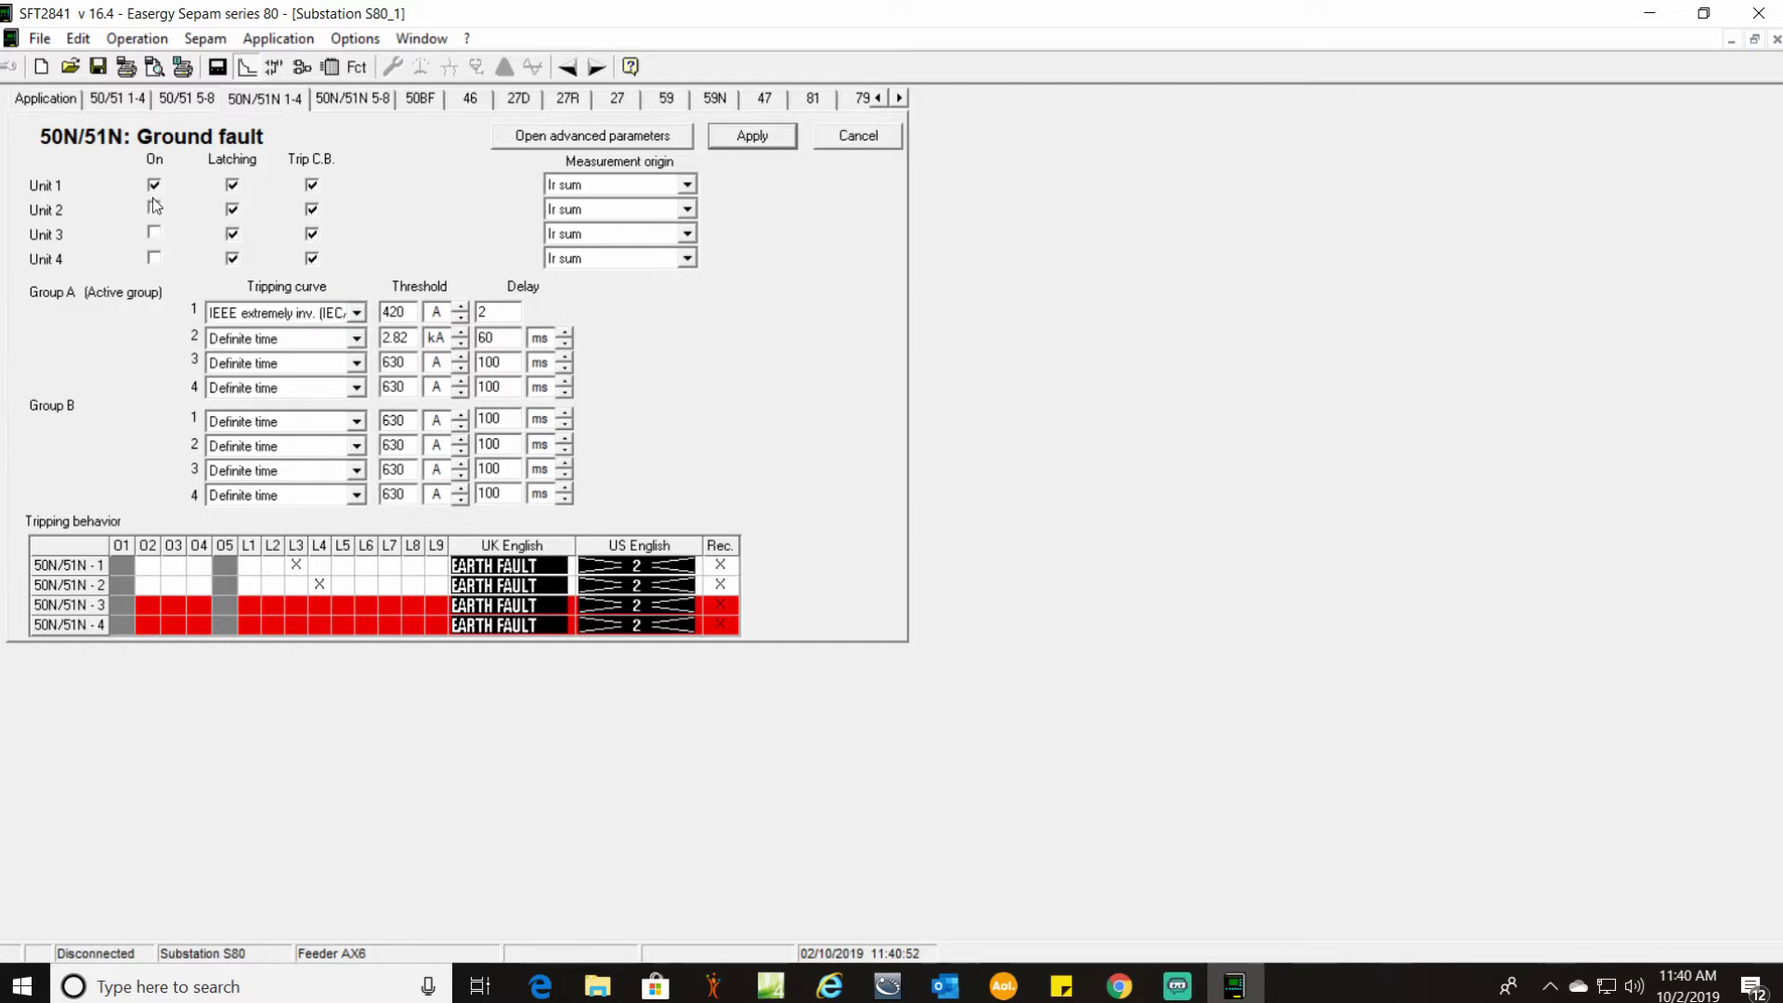
{"action": "left_click", "coordinate": [156, 209]}
{"action": "left_click", "coordinate": [752, 138]}
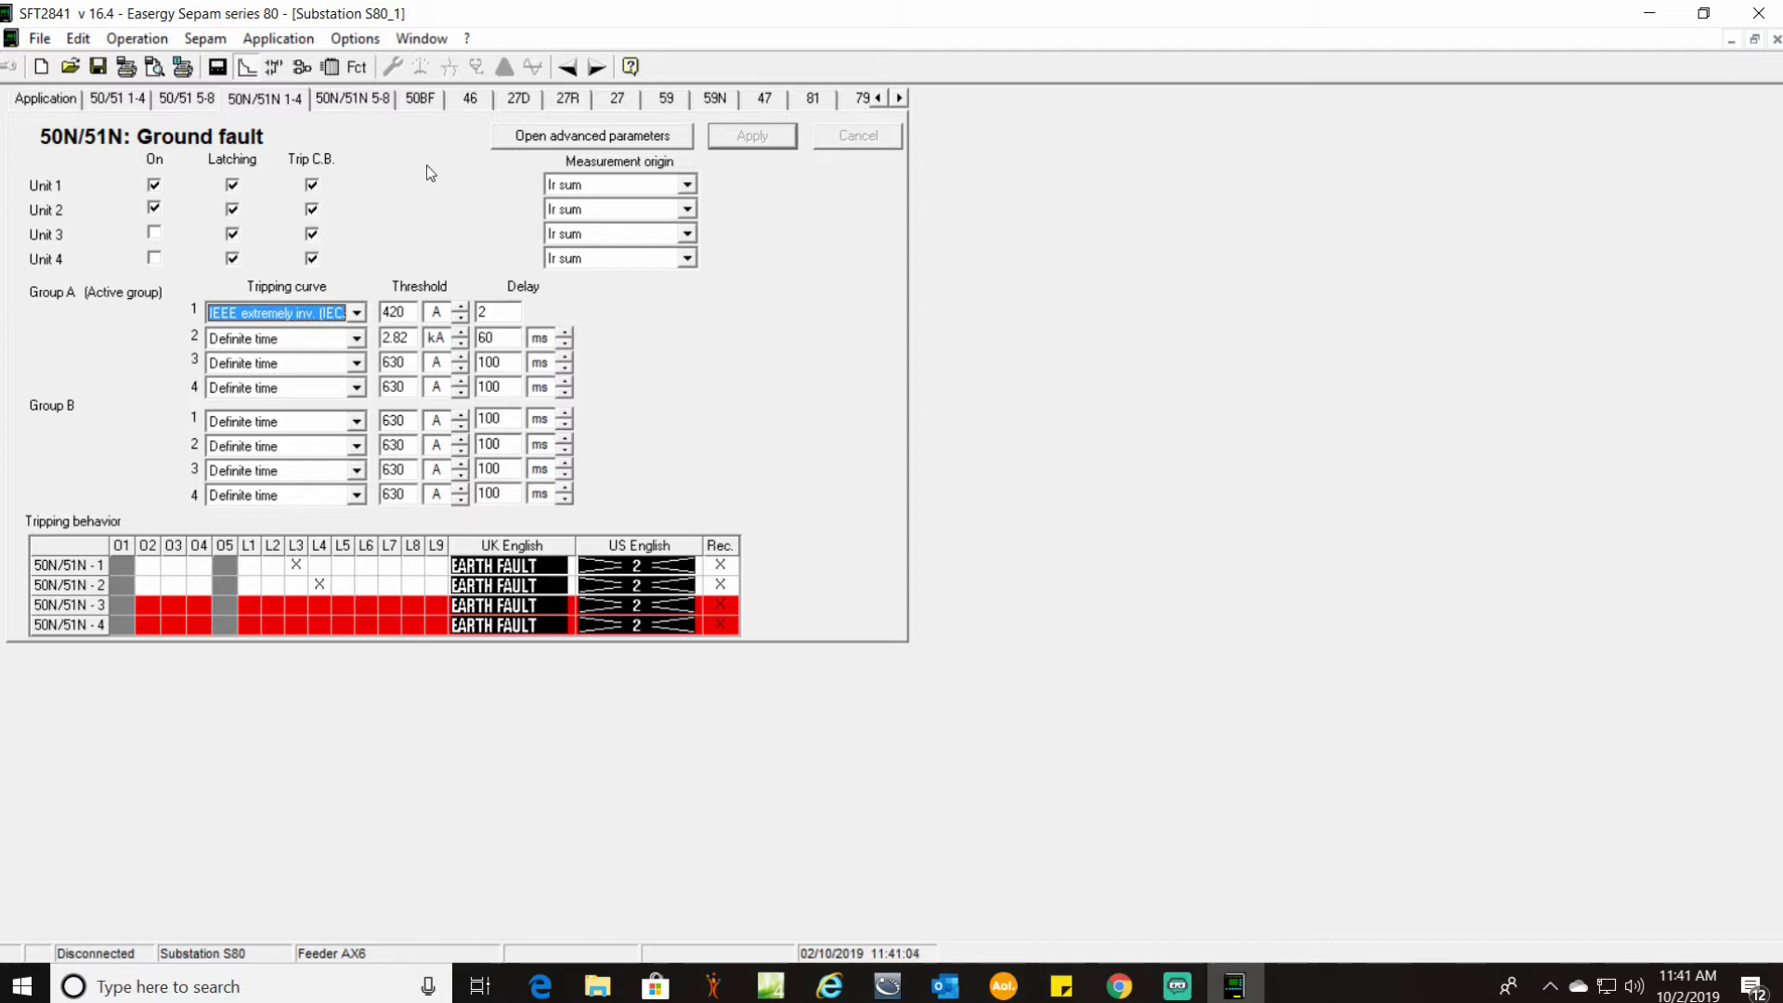
Step: Enable and apply unit 1 of the 46 negative sequence protection with the IEEE very inv. (IEC/E) curve, 13 %IB threshold and 1.8 delay
{"action": "left_click", "coordinate": [469, 100]}
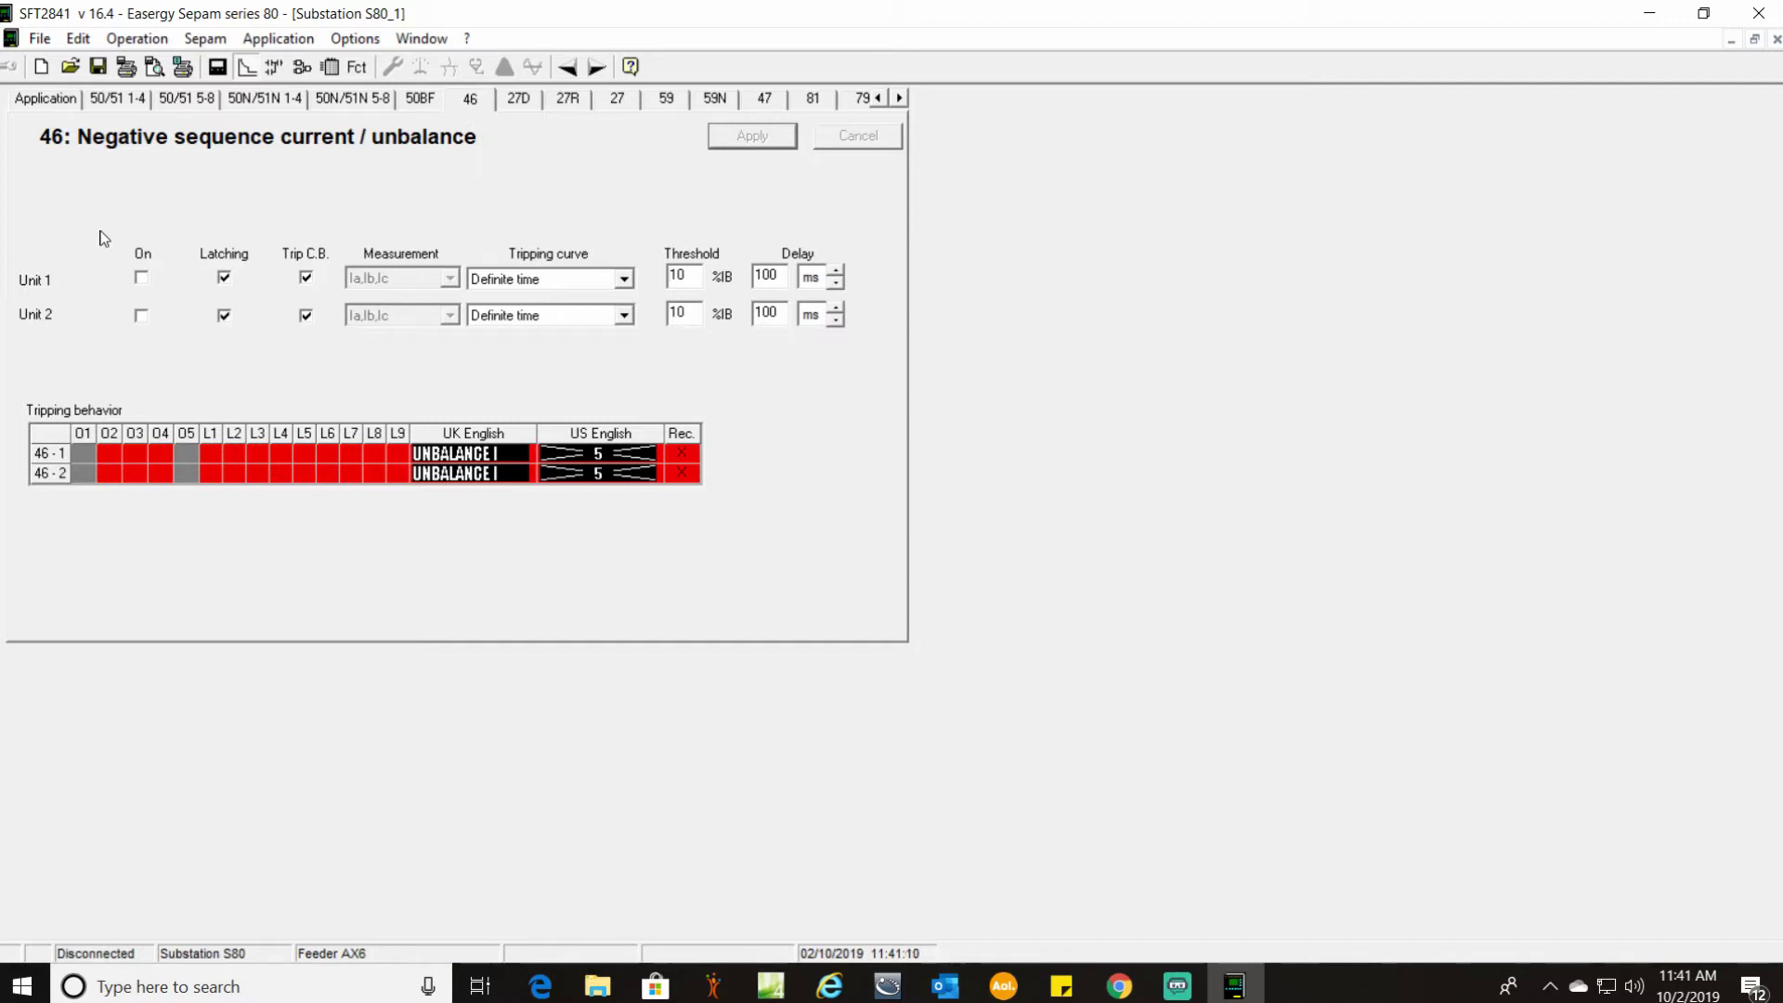
{"action": "left_click", "coordinate": [143, 278]}
{"action": "left_click", "coordinate": [589, 279]}
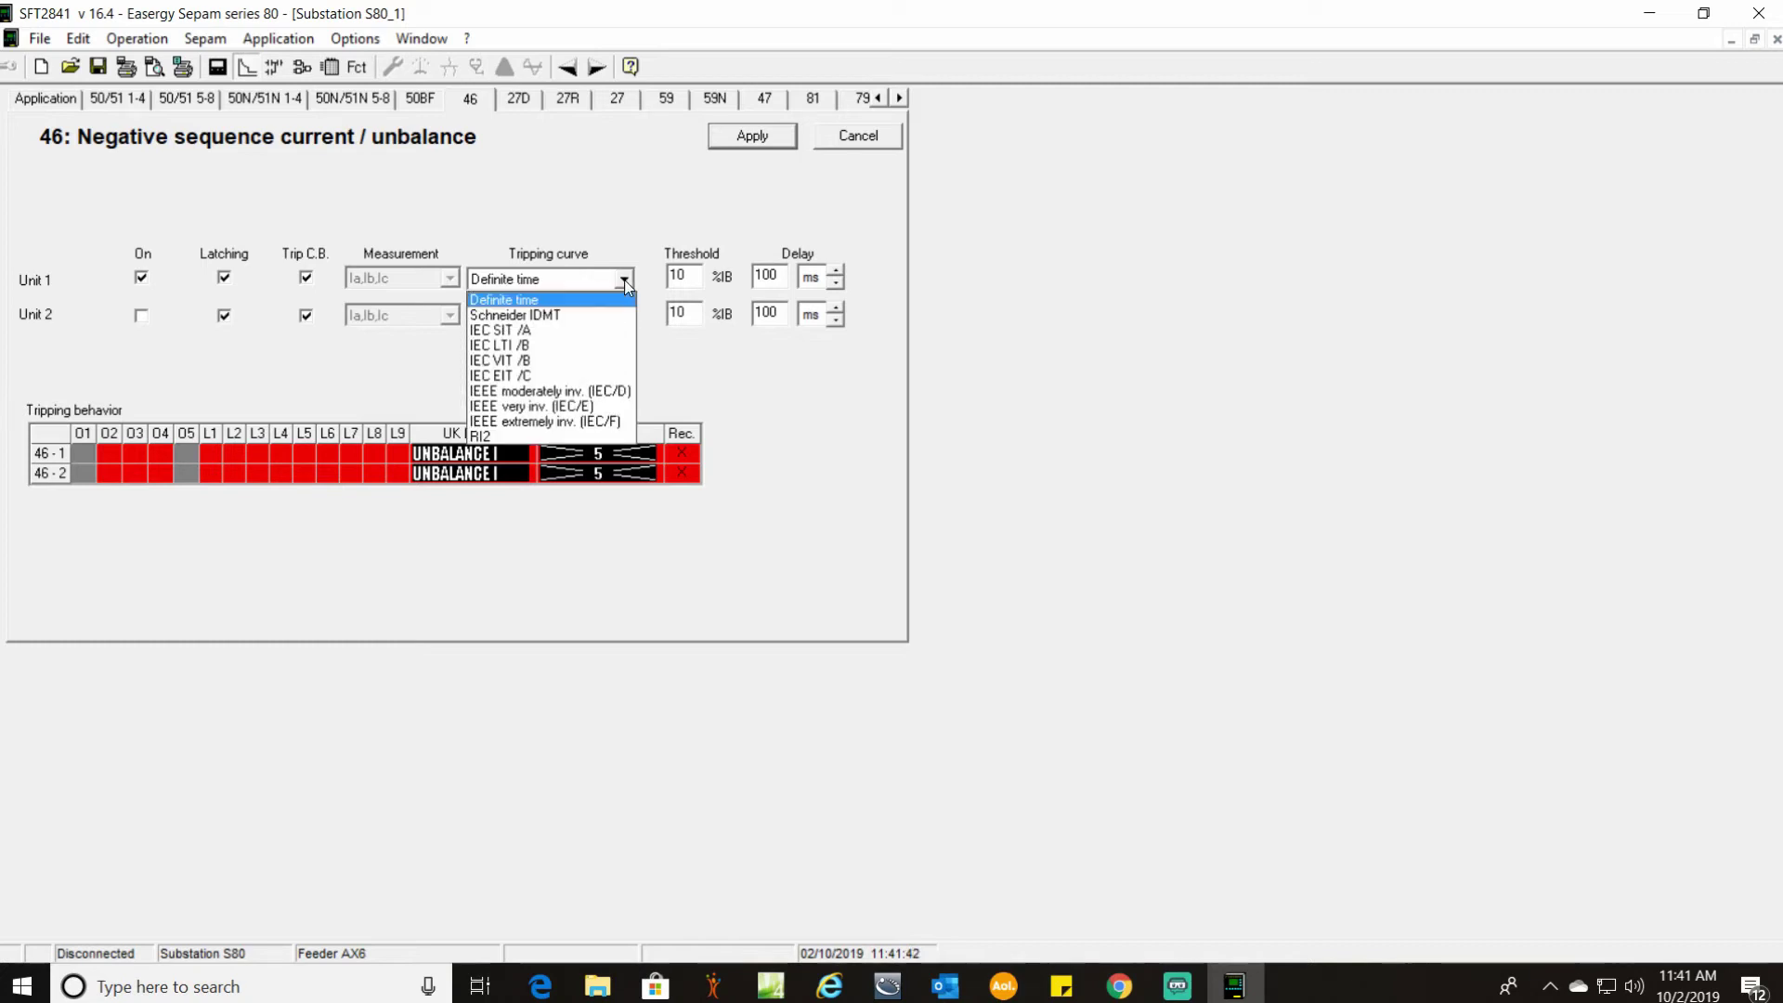
{"action": "left_click", "coordinate": [566, 403]}
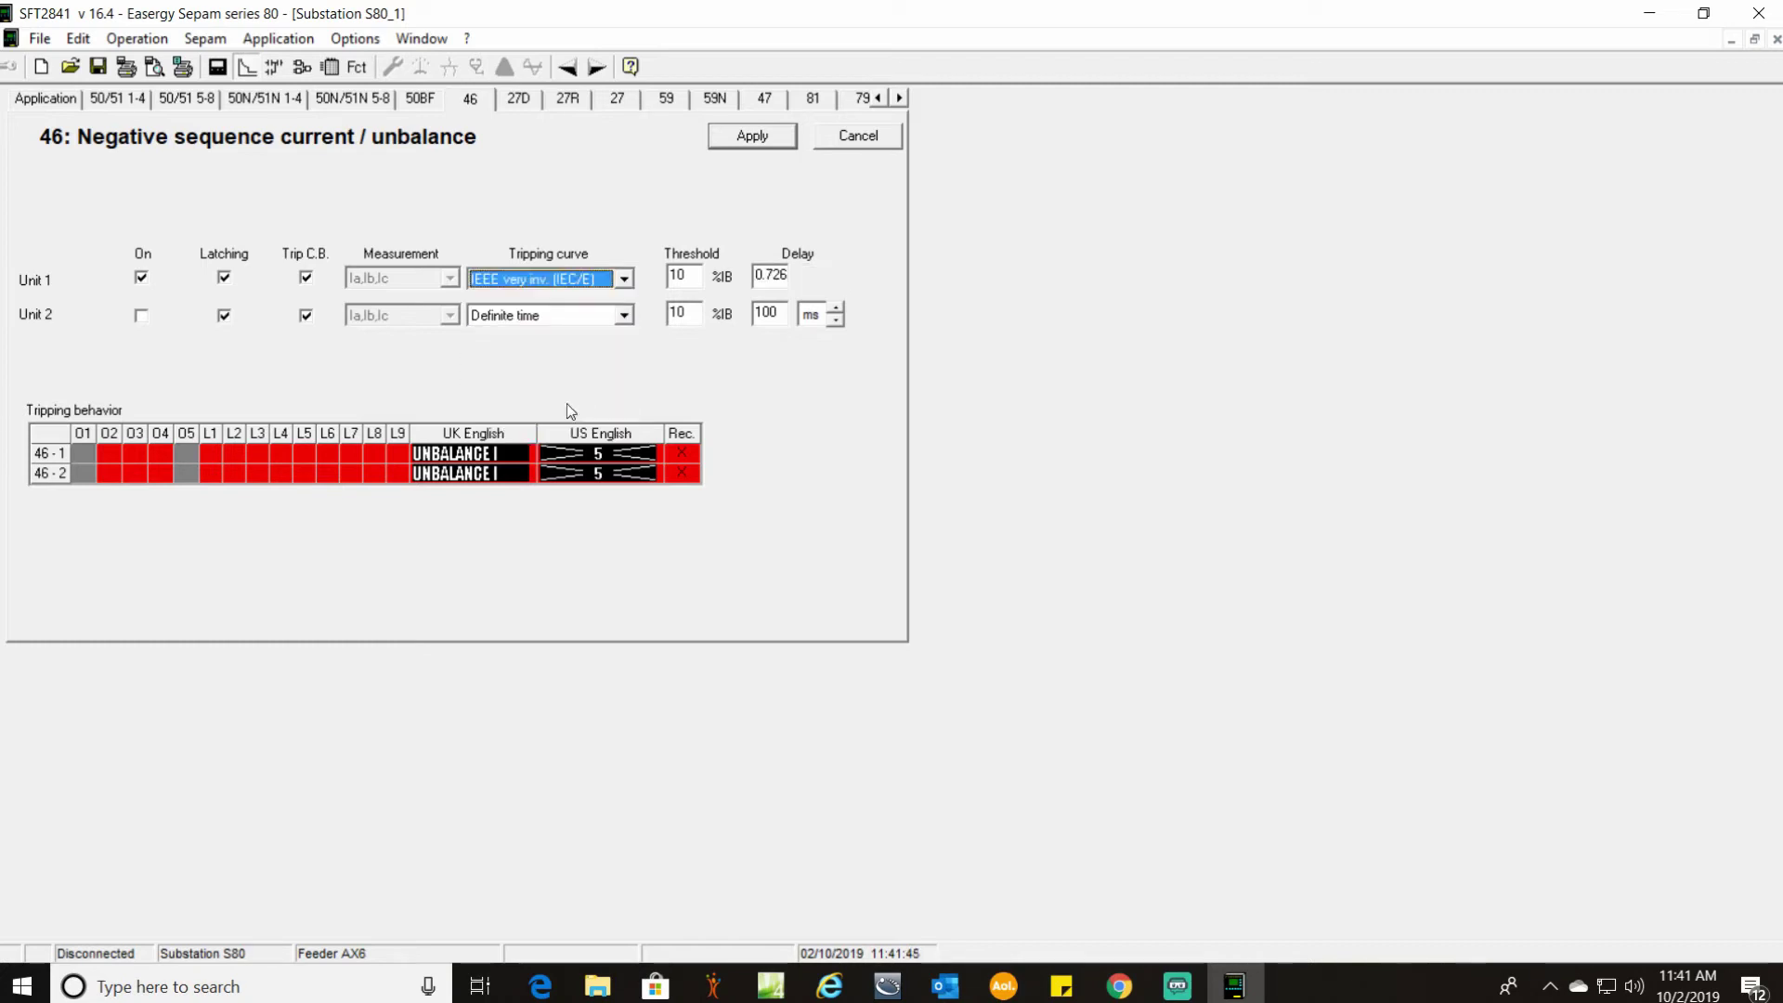
{"action": "double_click", "coordinate": [688, 276]}
{"action": "type", "text": "13"}
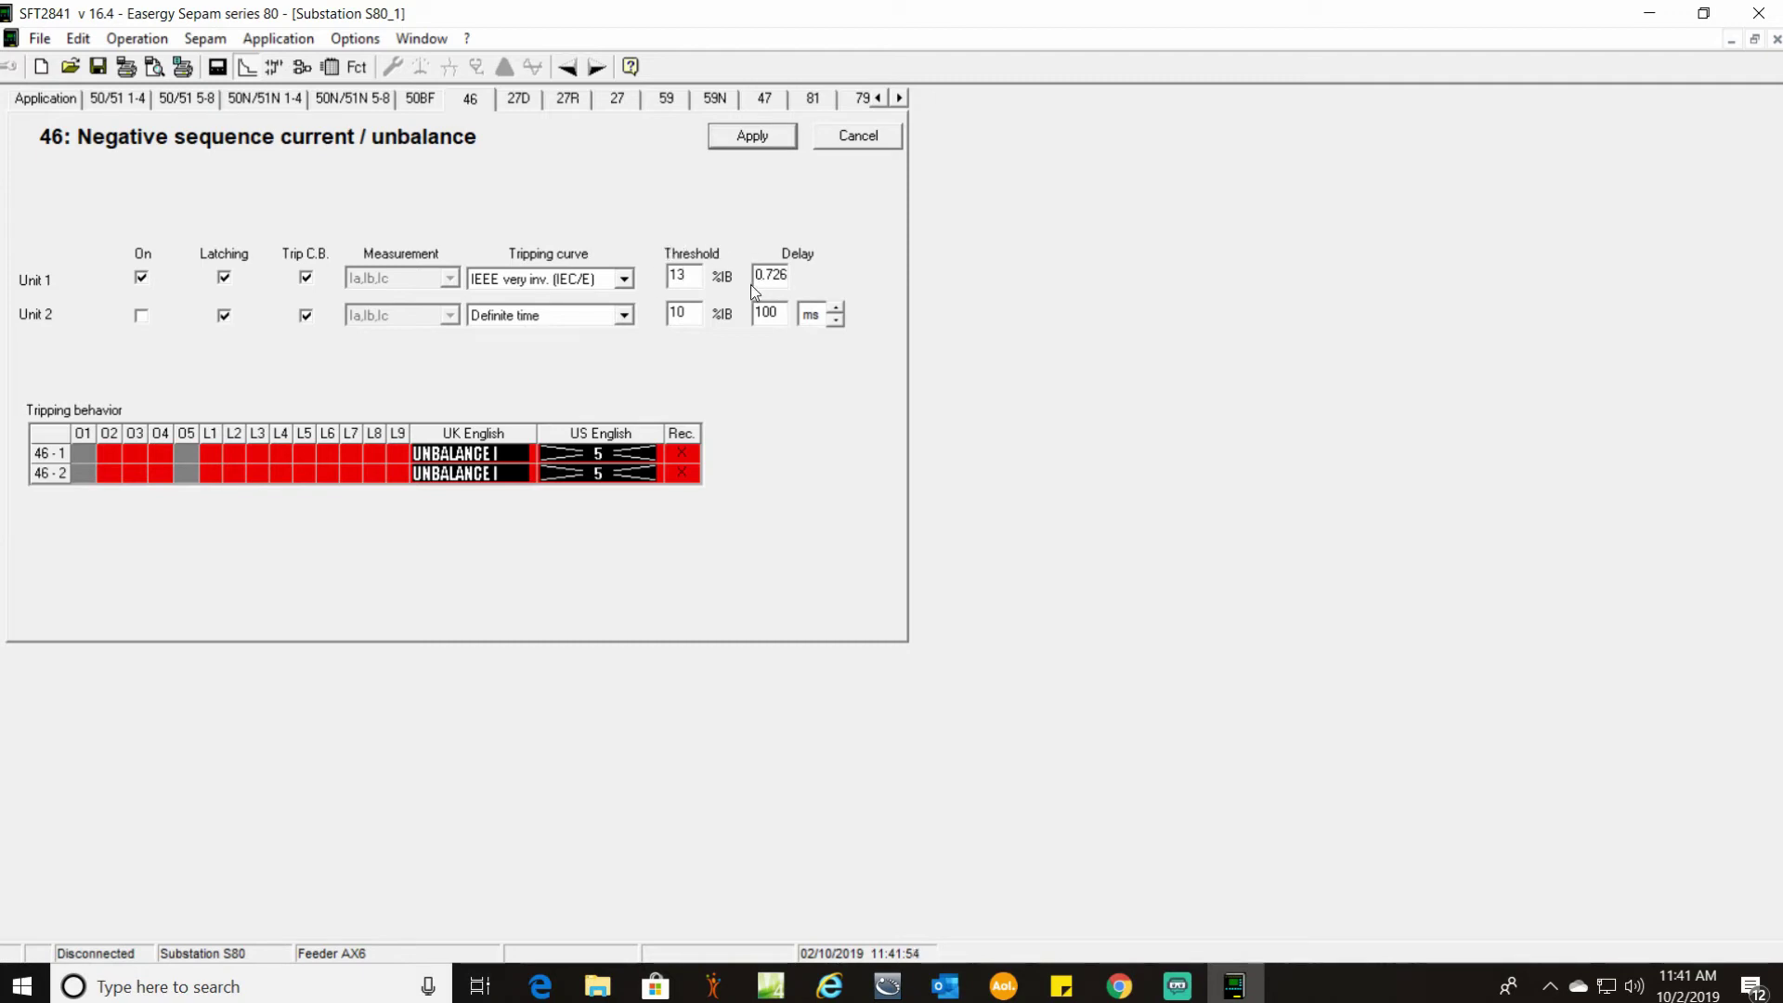
{"action": "left_click_drag", "start_coordinate": [755, 274], "coordinate": [814, 273]}
{"action": "type", "text": "1.8"}
{"action": "left_click", "coordinate": [741, 137]}
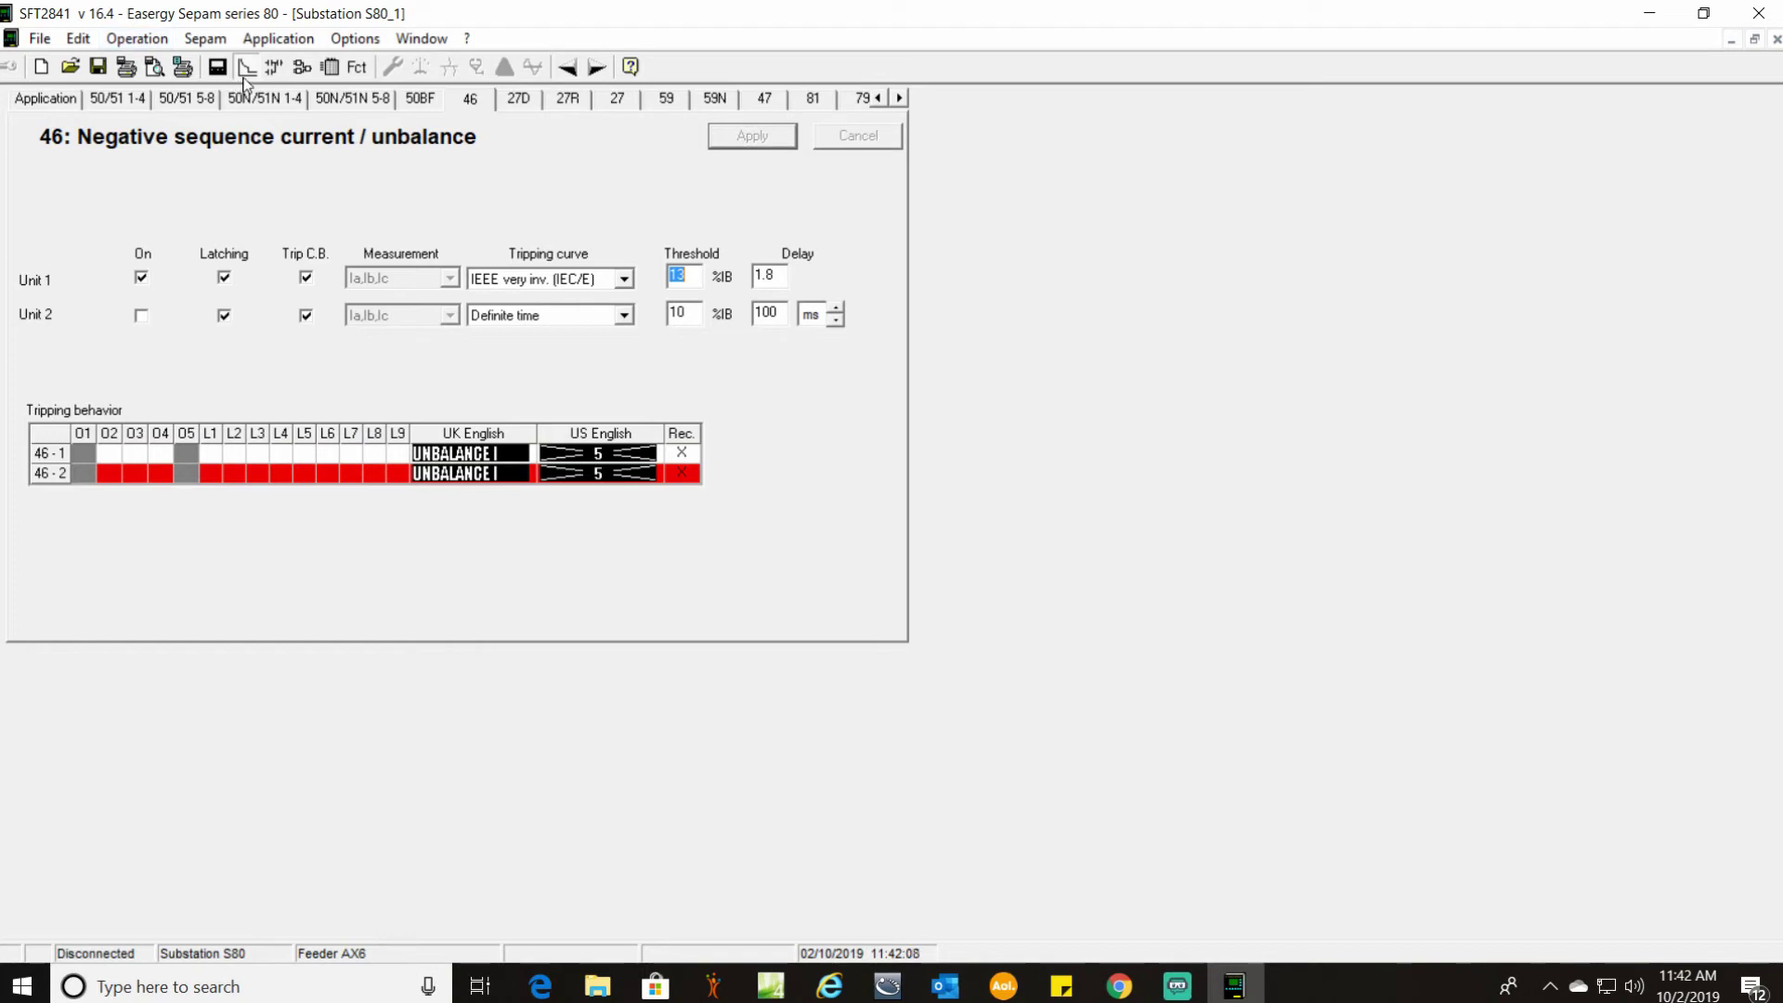
Step: In the control matrix, assign output O3 to protections 50/51-1, 50/51-2, 50N/51N-1, 50N/51N-2 and 46-1, and apply the settings
{"action": "left_click", "coordinate": [274, 67]}
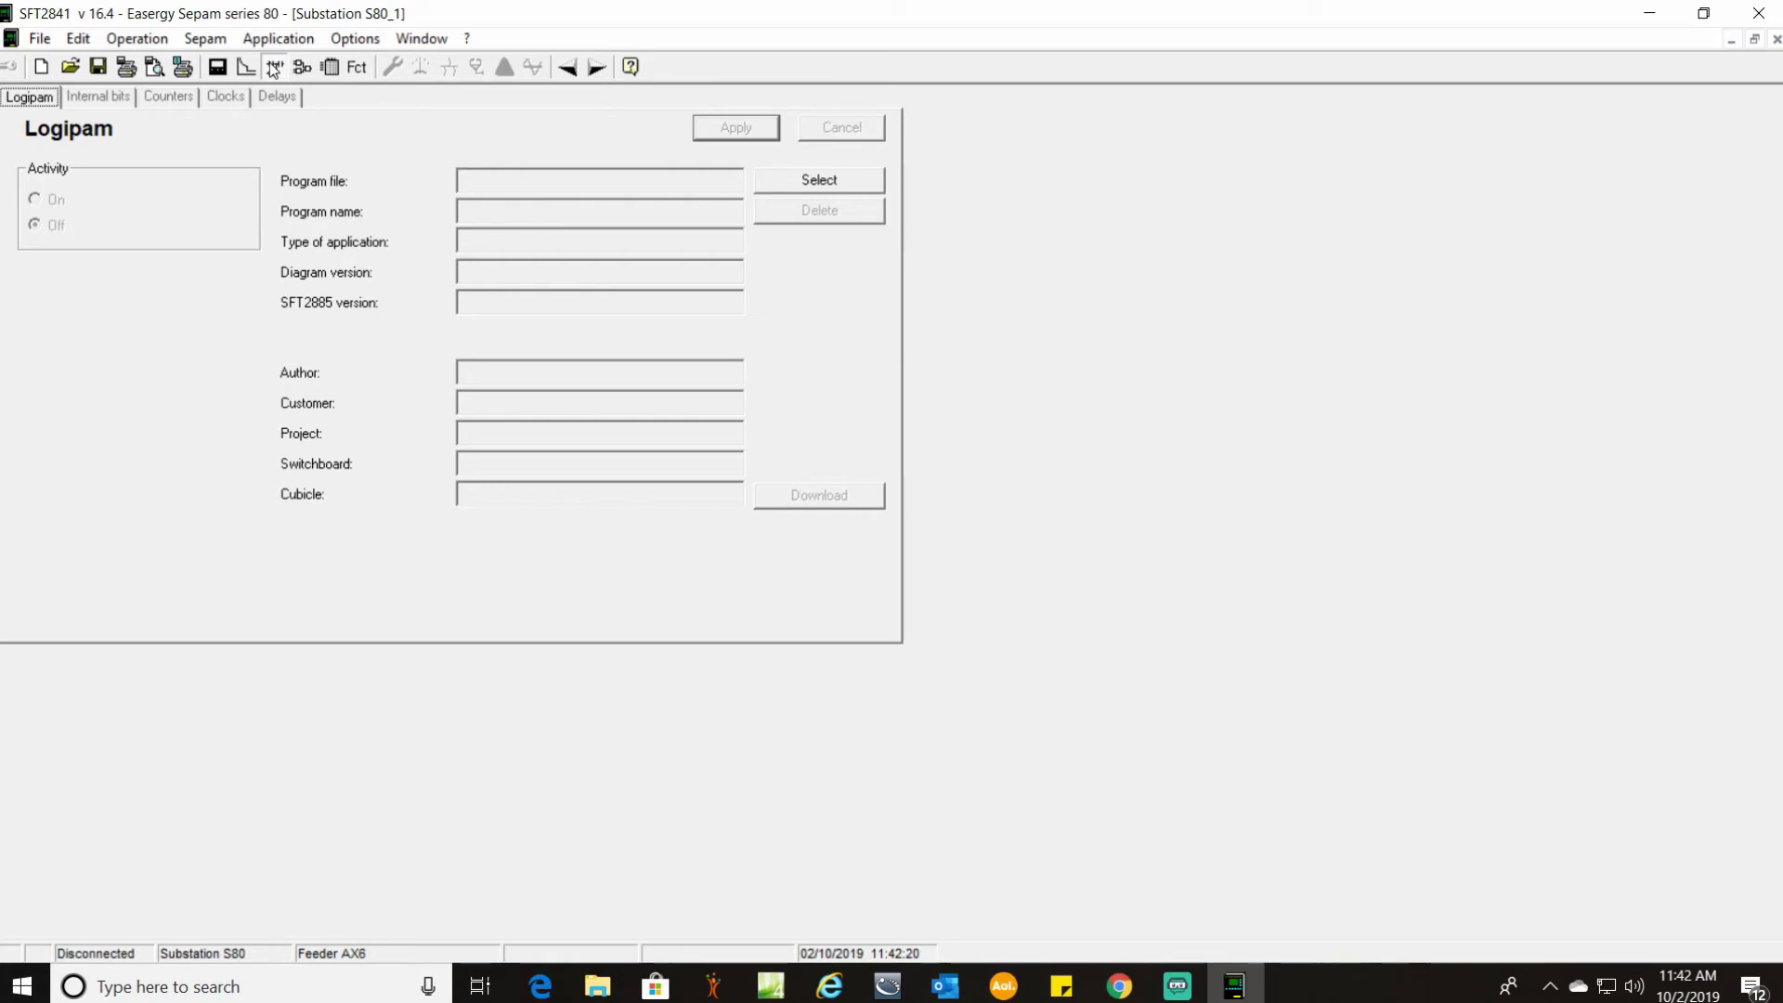
{"action": "left_click", "coordinate": [302, 66]}
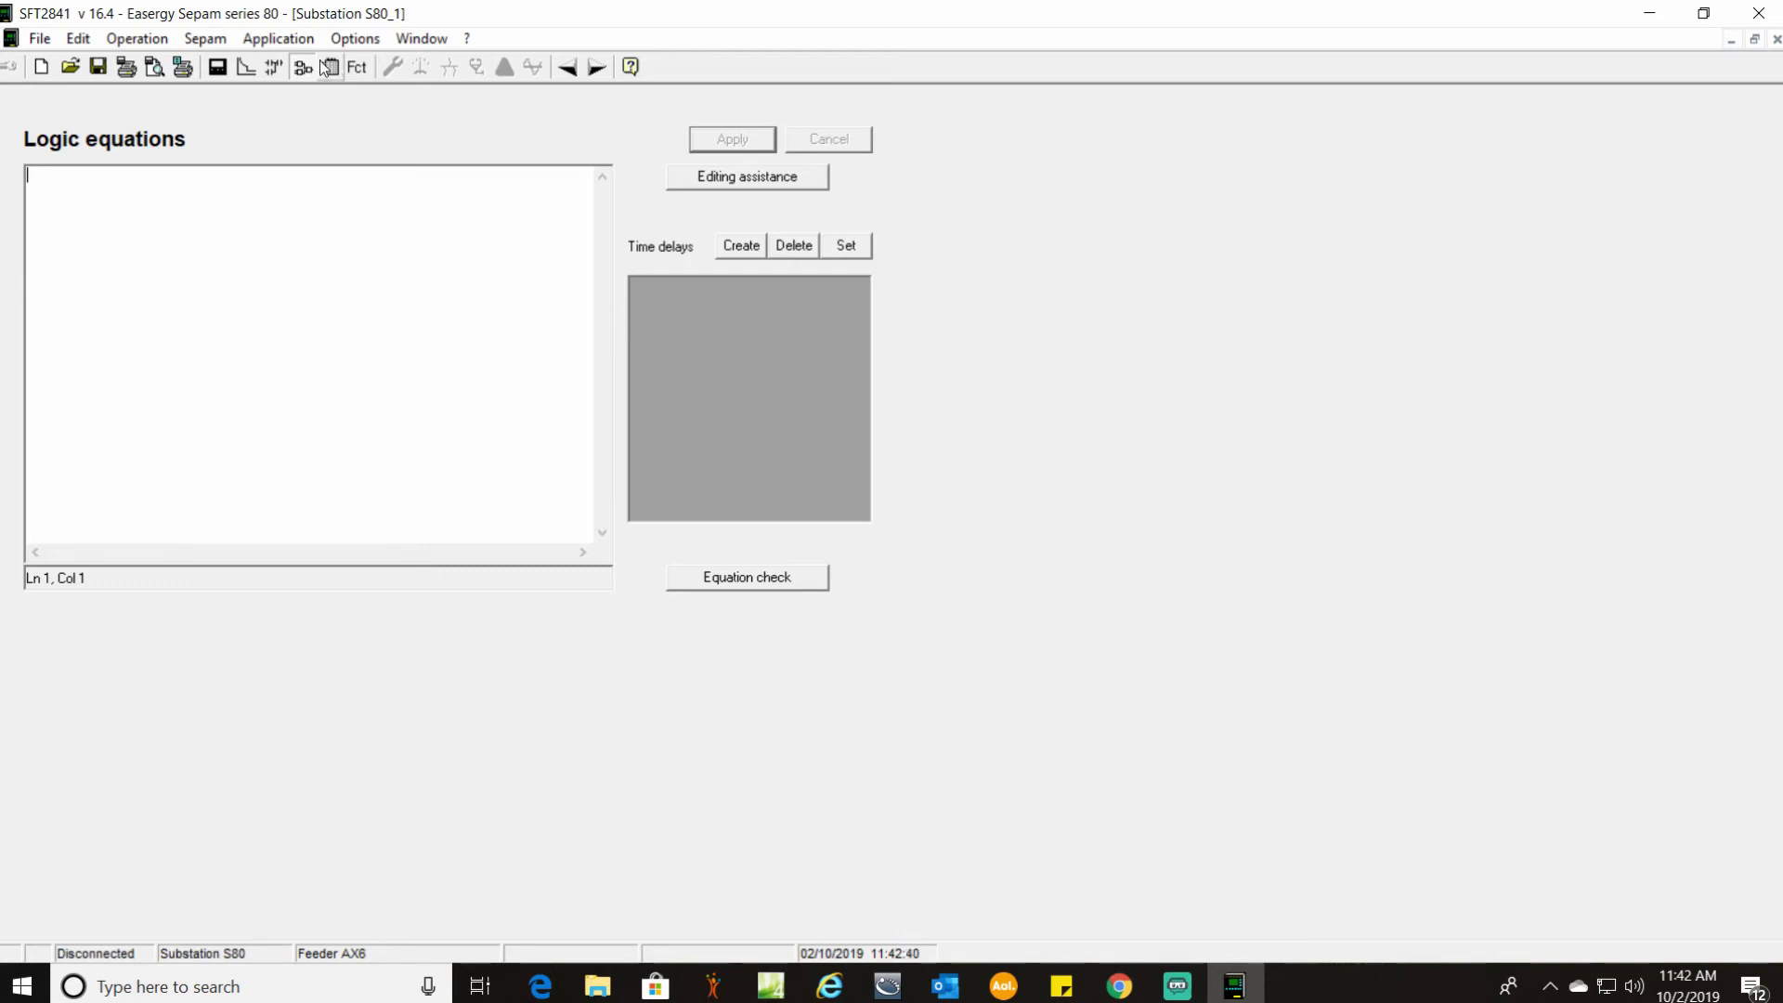
{"action": "left_click", "coordinate": [331, 68]}
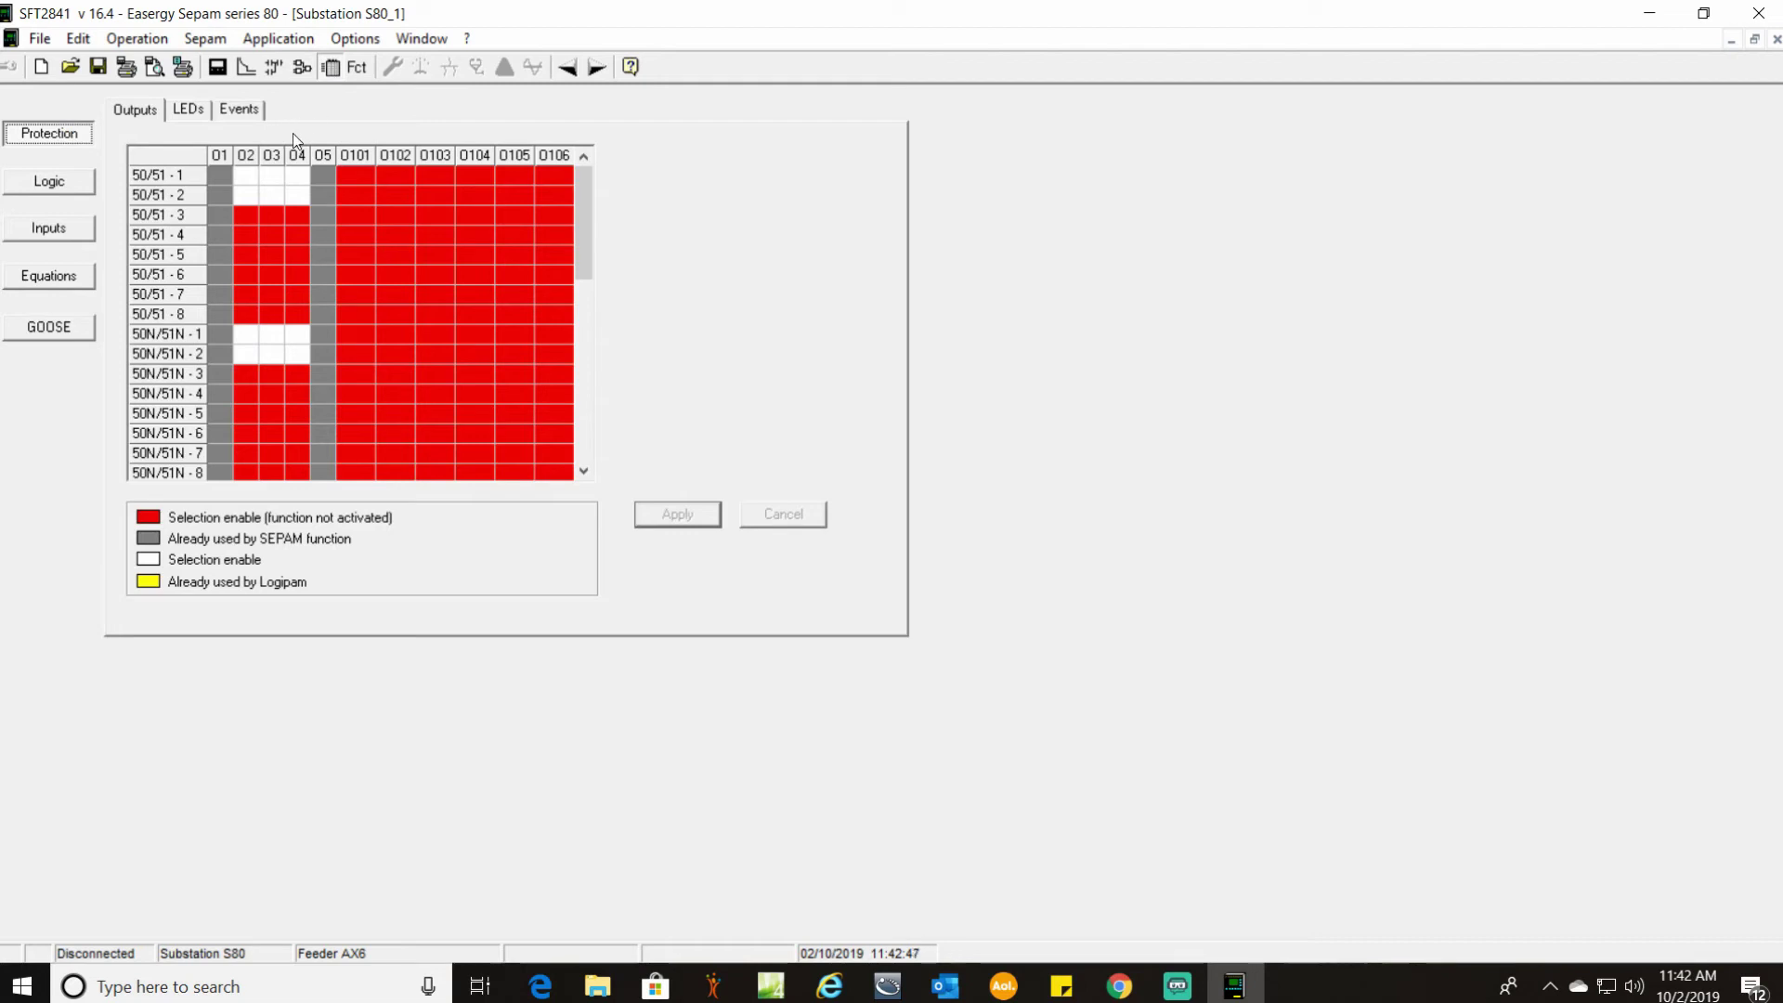
{"action": "left_click", "coordinate": [272, 177]}
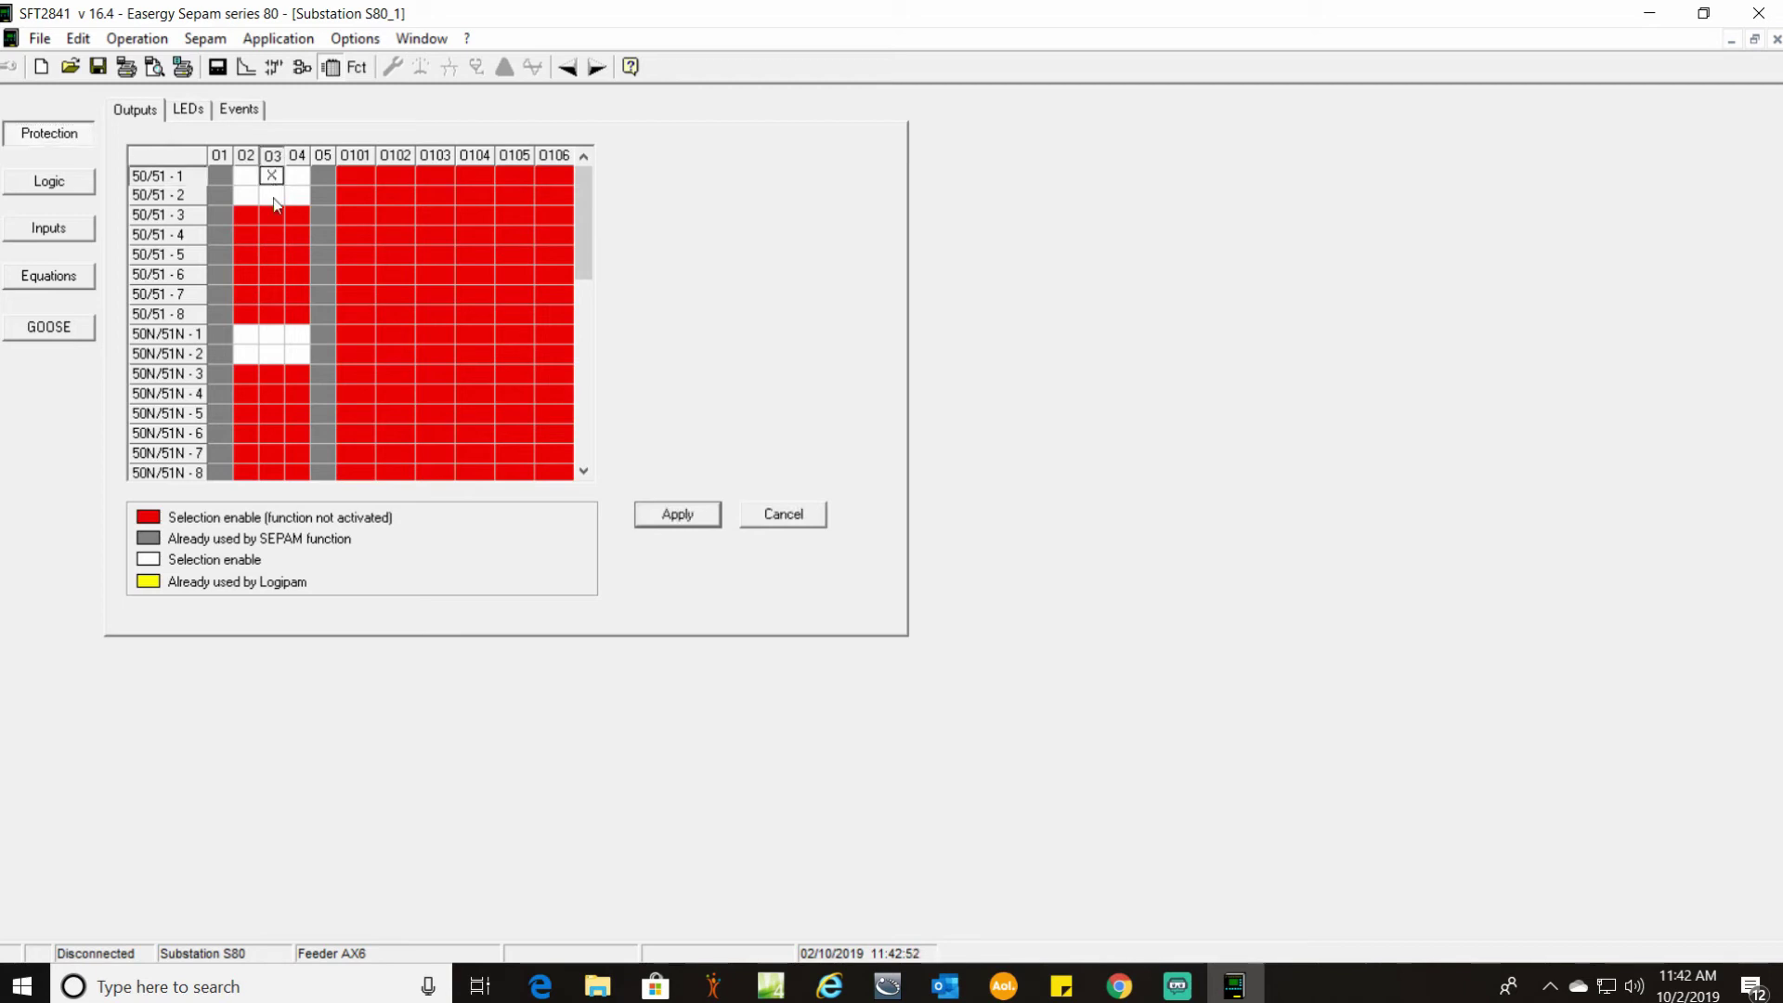
{"action": "left_click", "coordinate": [273, 197]}
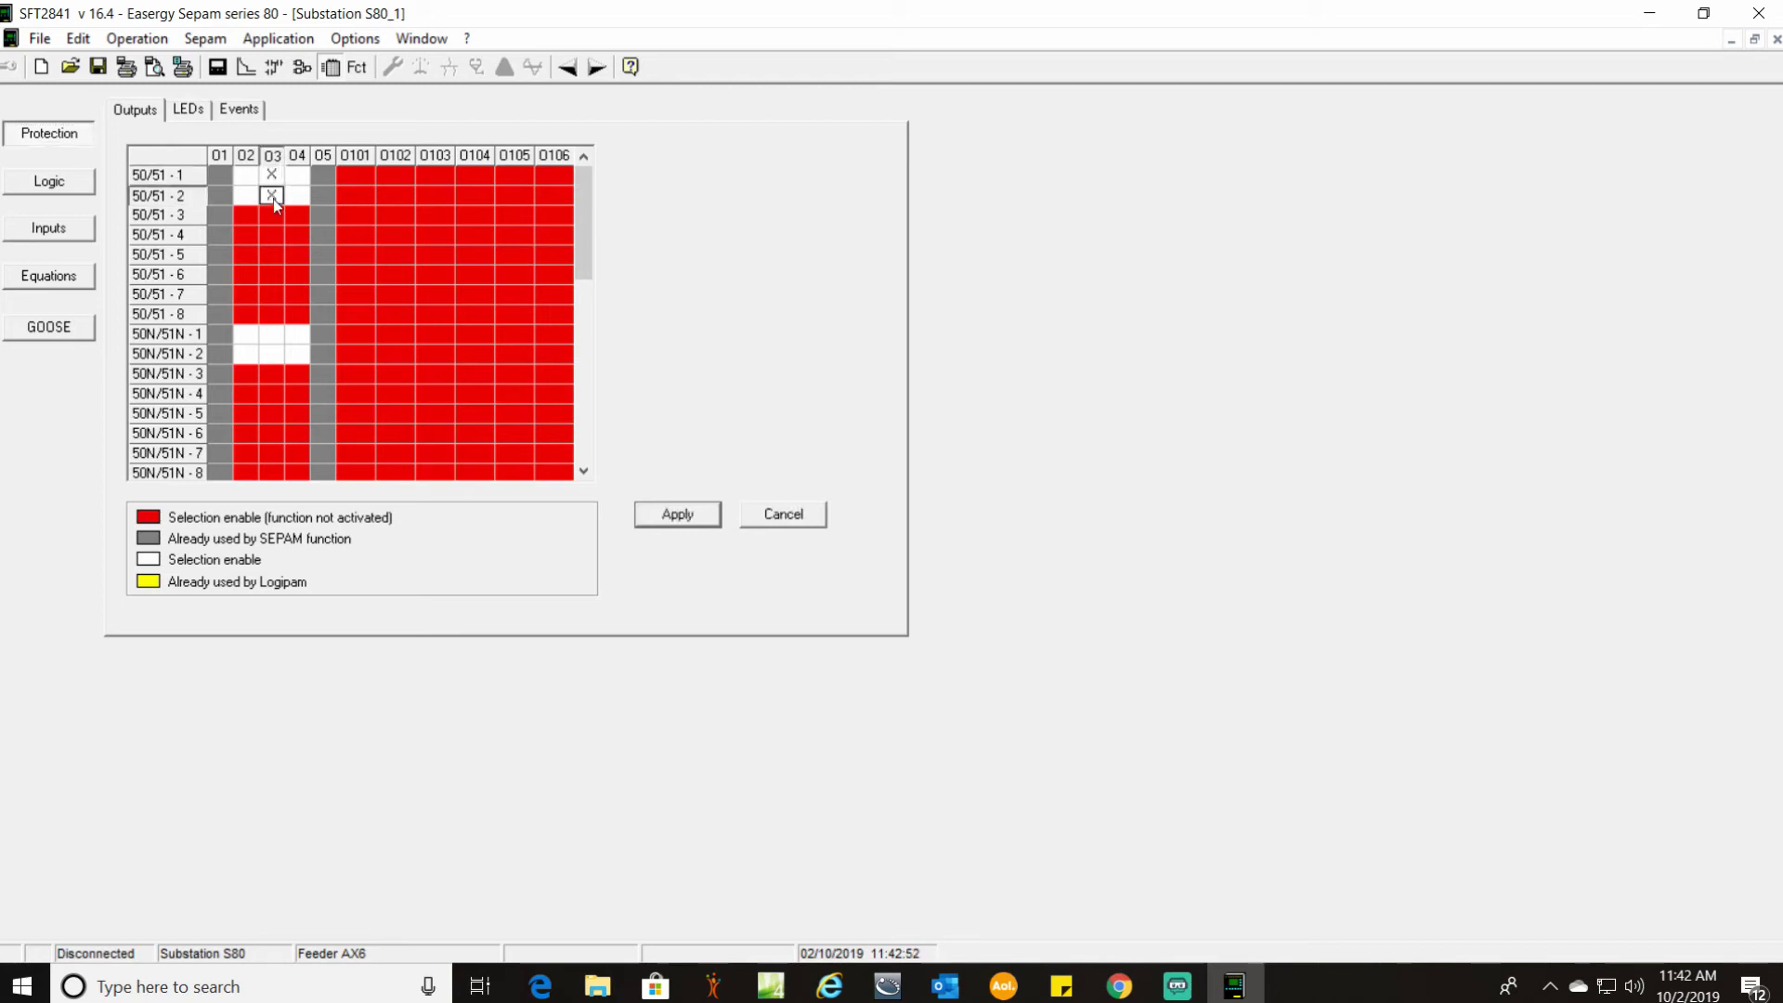
{"action": "left_click", "coordinate": [272, 336]}
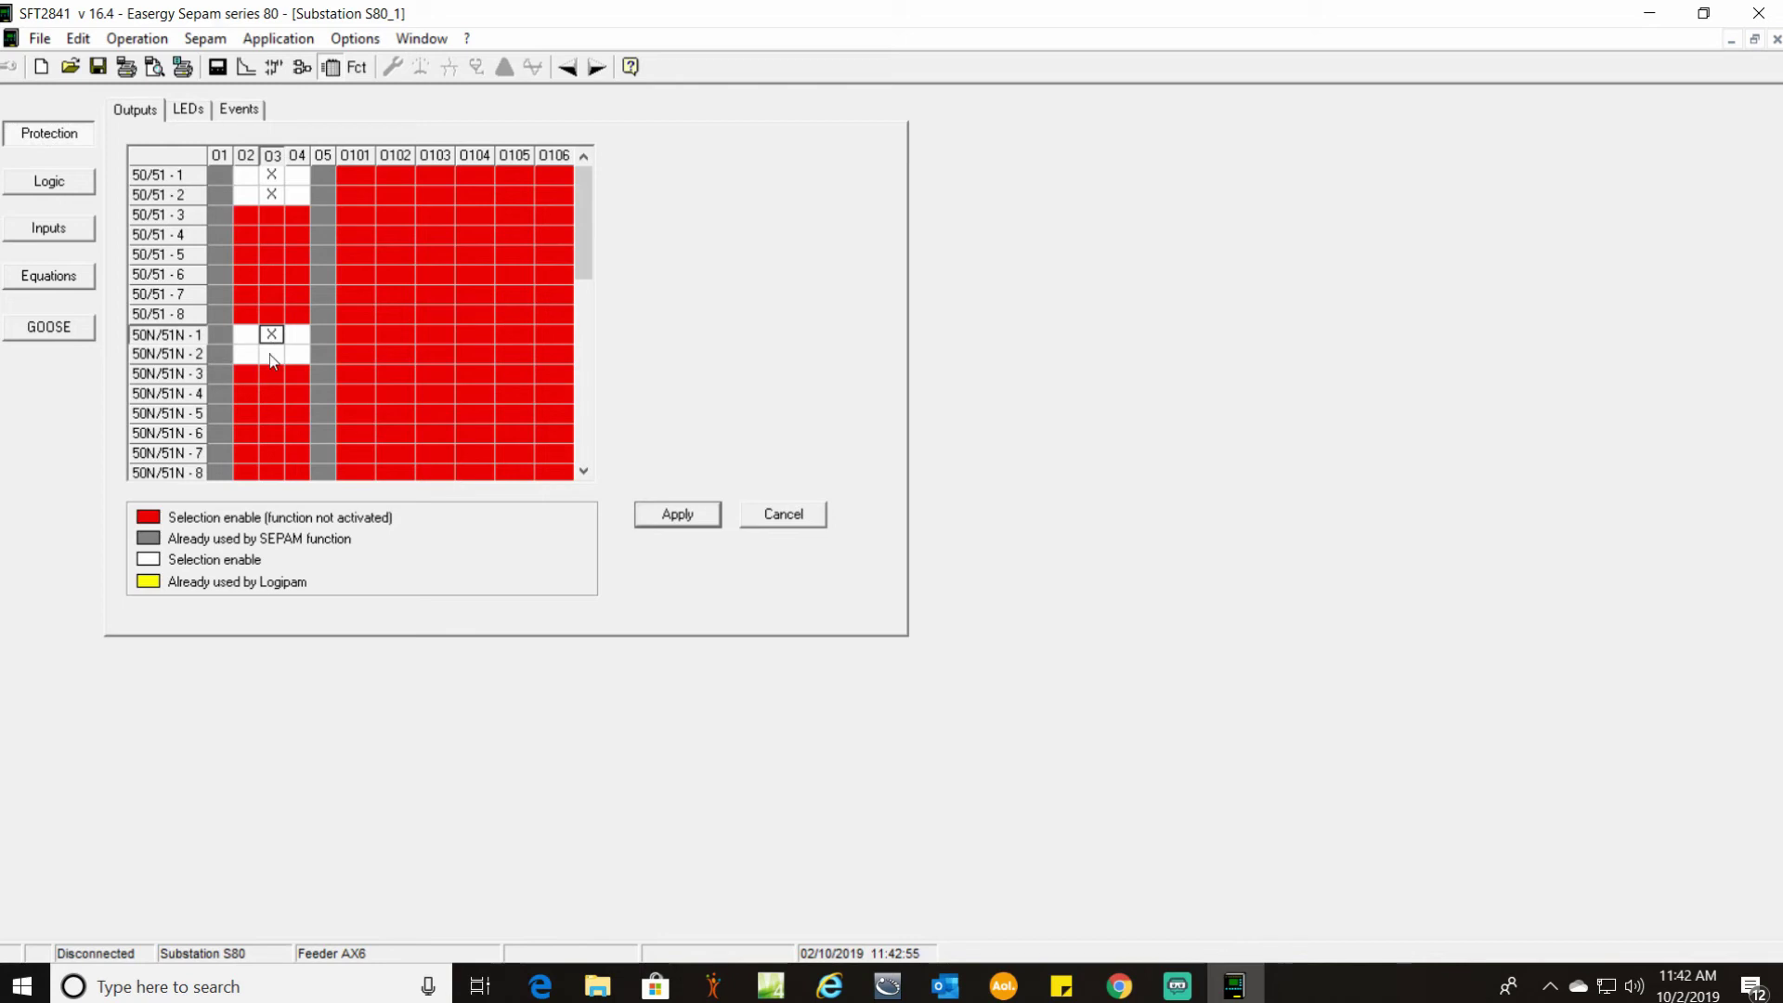
{"action": "left_click", "coordinate": [272, 356]}
{"action": "scroll", "coordinate": [269, 353], "scroll_direction": "down", "scroll_amount": 3}
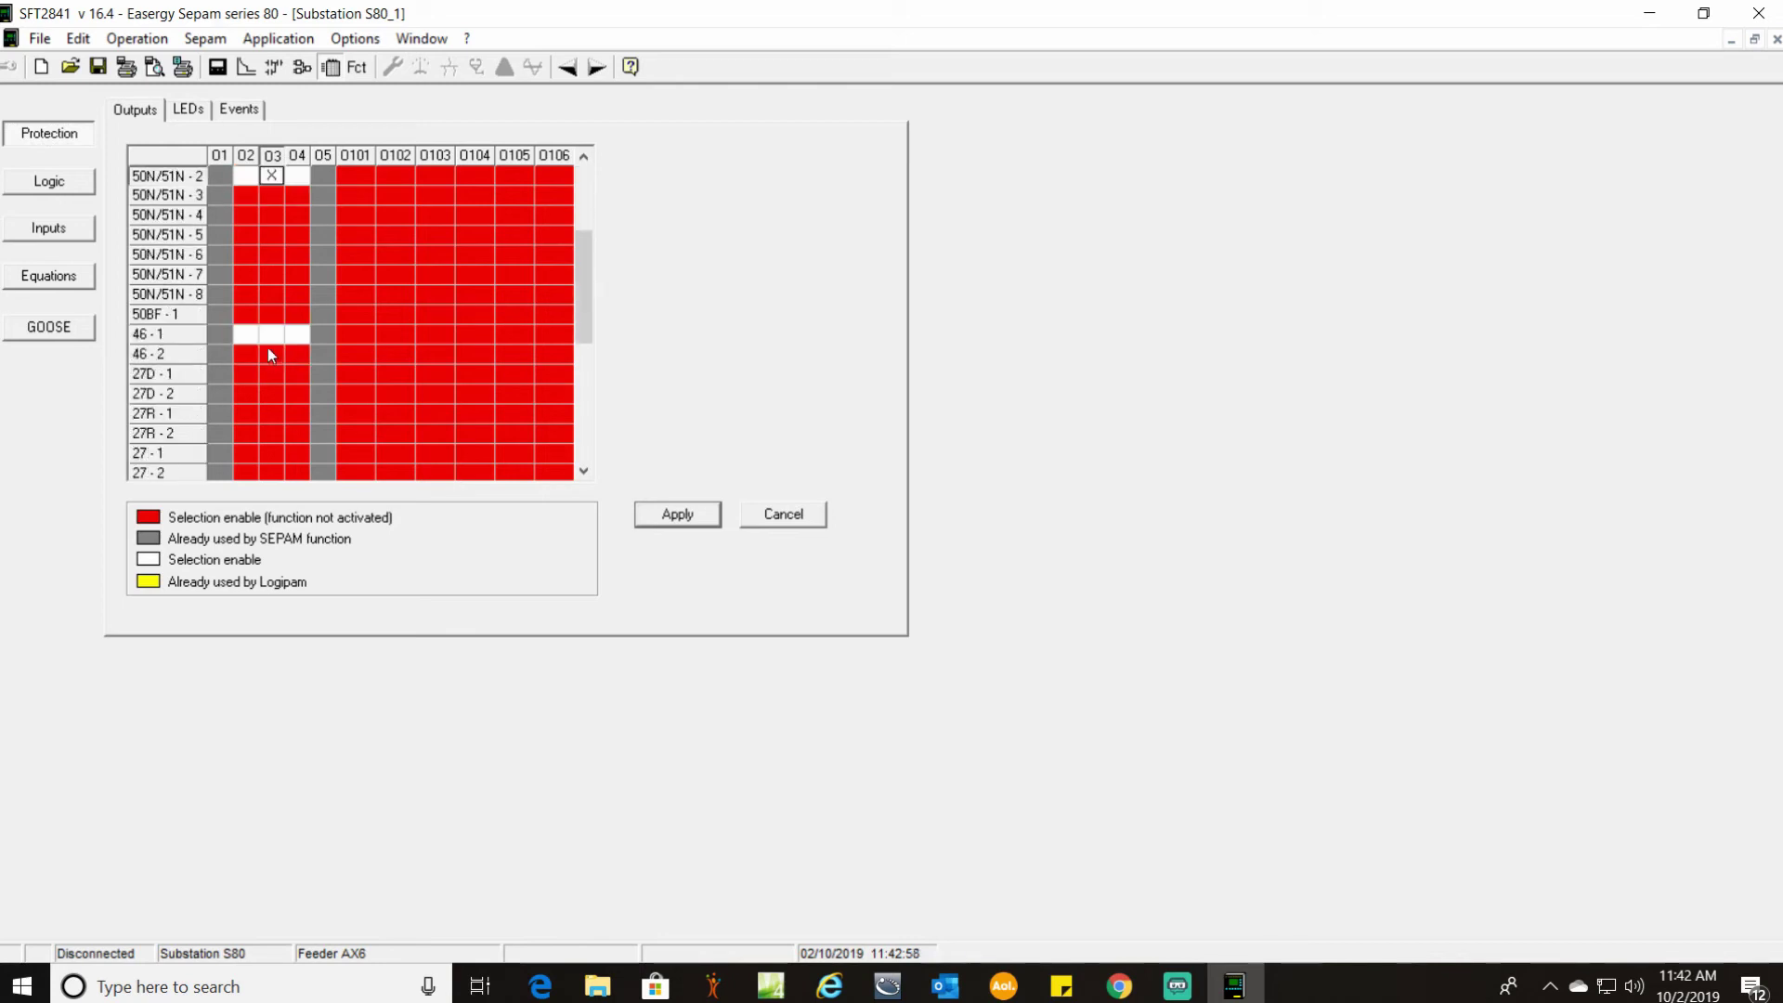
{"action": "left_click", "coordinate": [271, 334]}
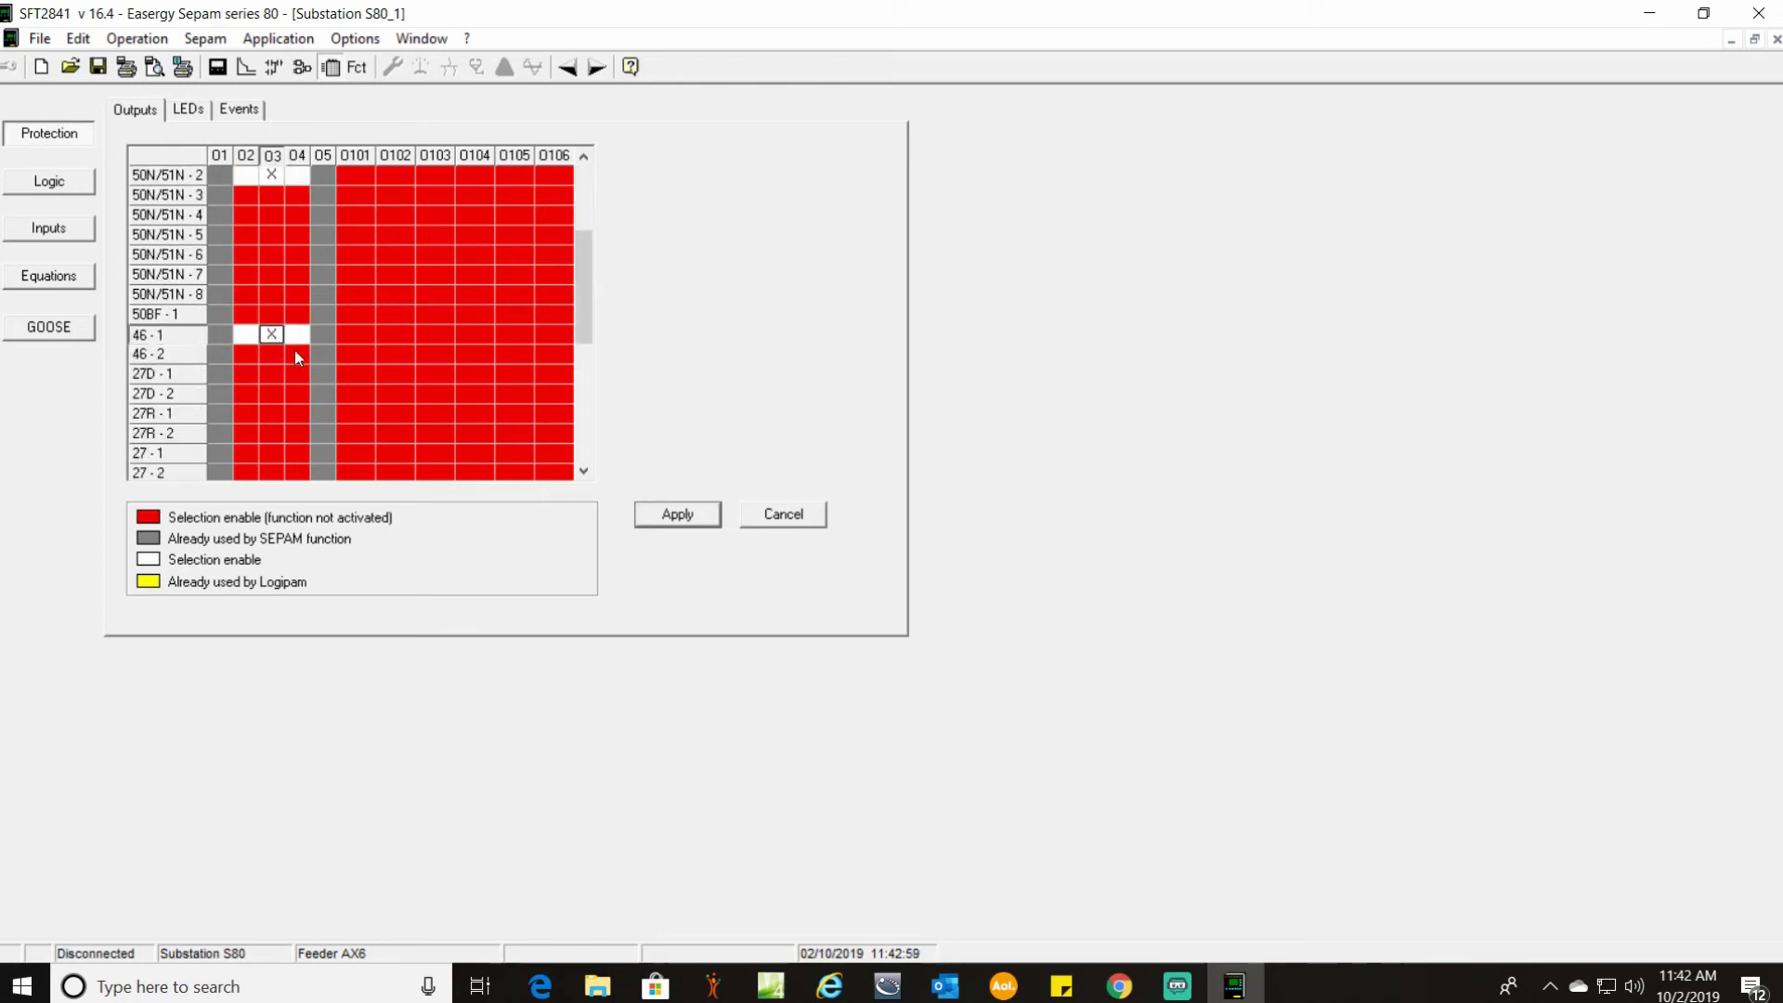
{"action": "scroll", "coordinate": [296, 357], "scroll_direction": "up", "scroll_amount": 3}
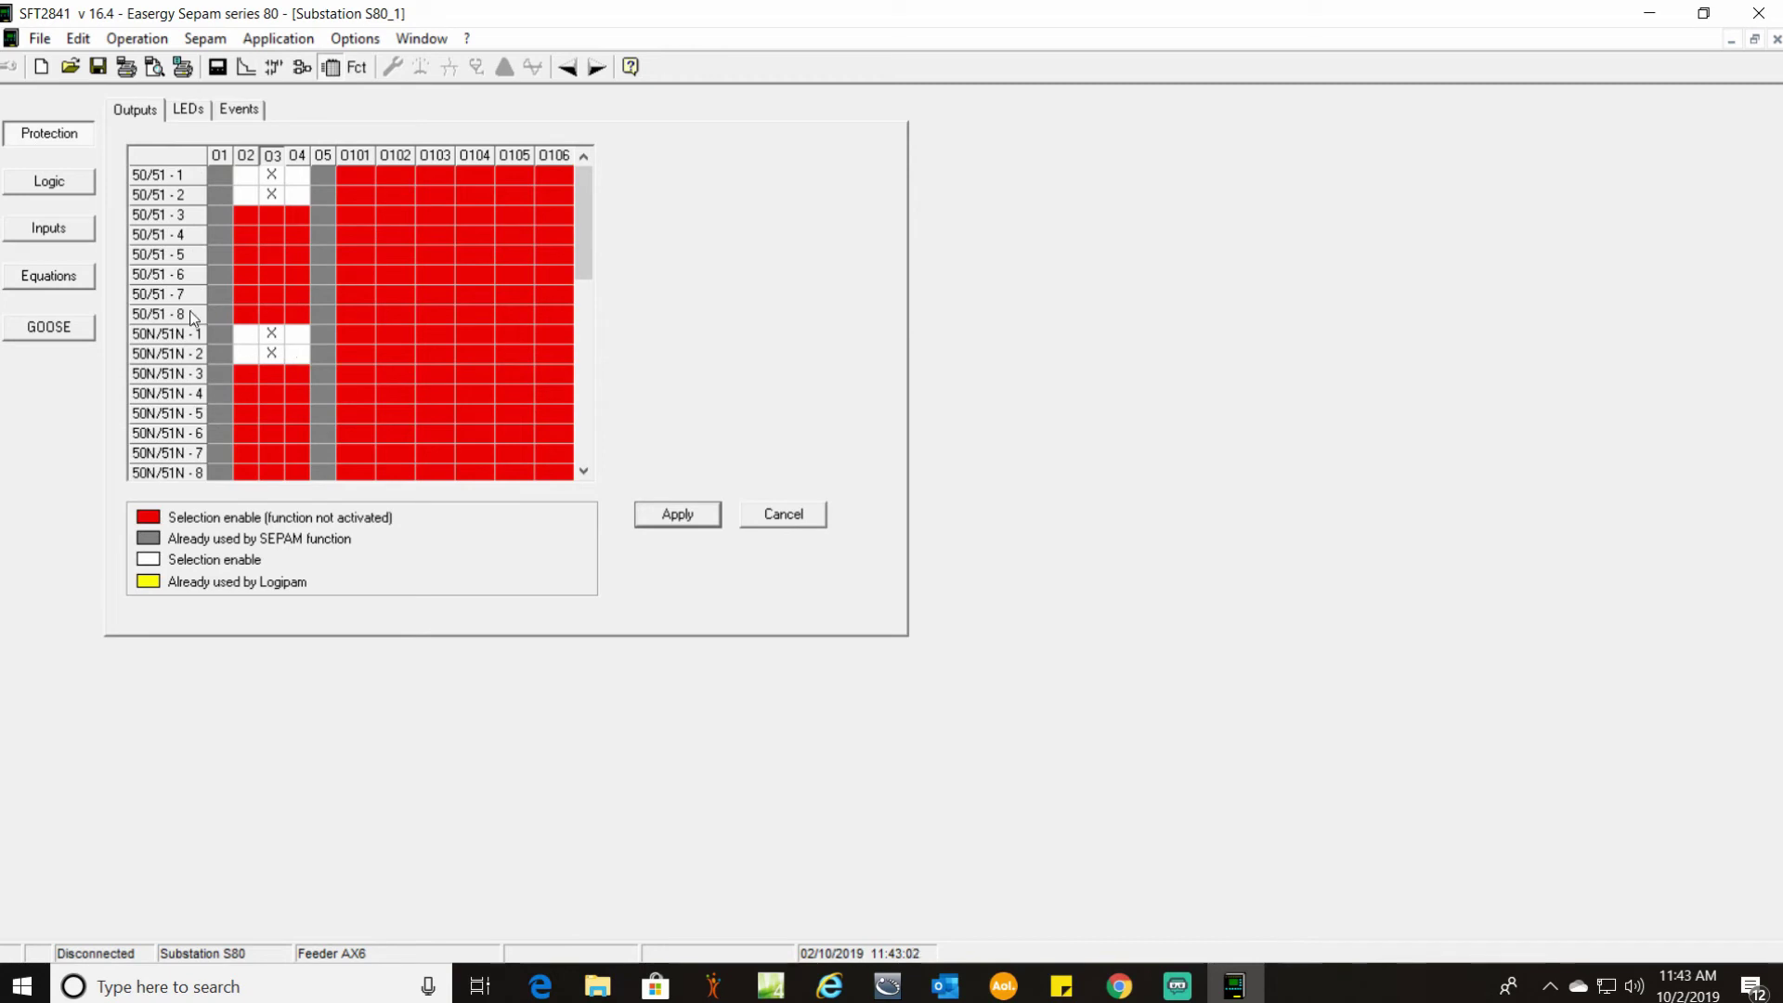
{"action": "left_click", "coordinate": [664, 522]}
Step: Reassign the Closing logic function from output O3 to O4 in the control matrix, and apply the modification
{"action": "left_click", "coordinate": [49, 183]}
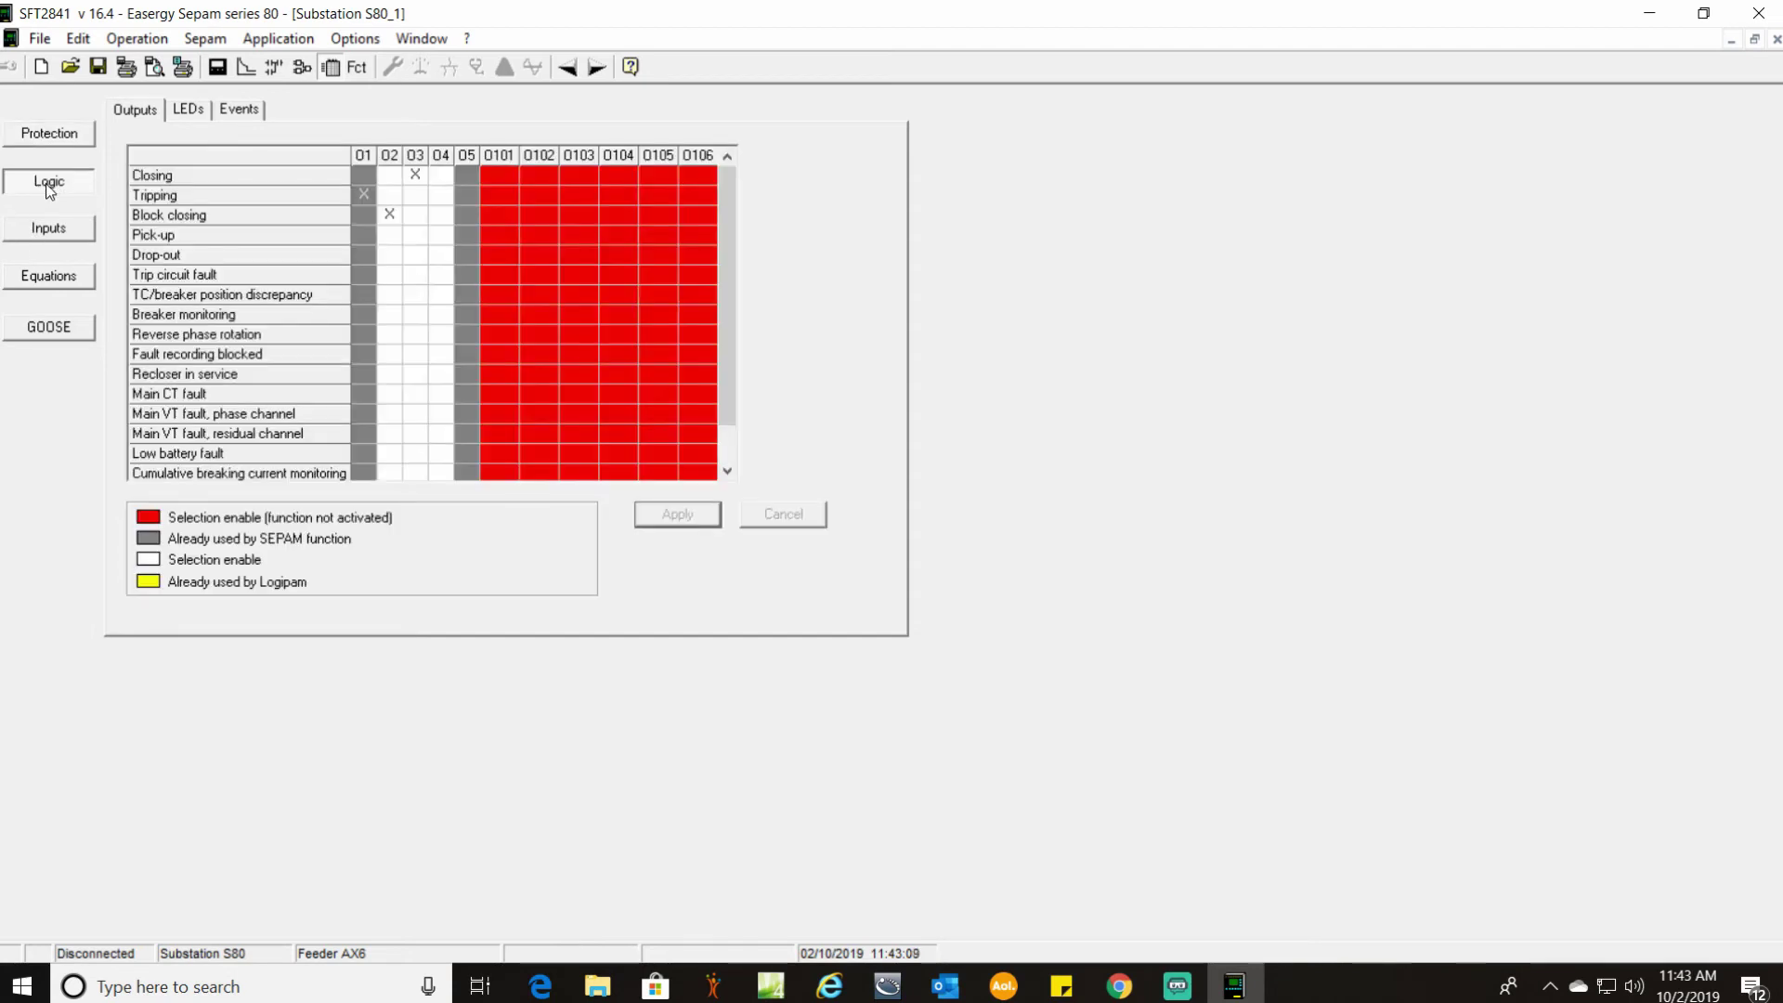
{"action": "left_click", "coordinate": [440, 177]}
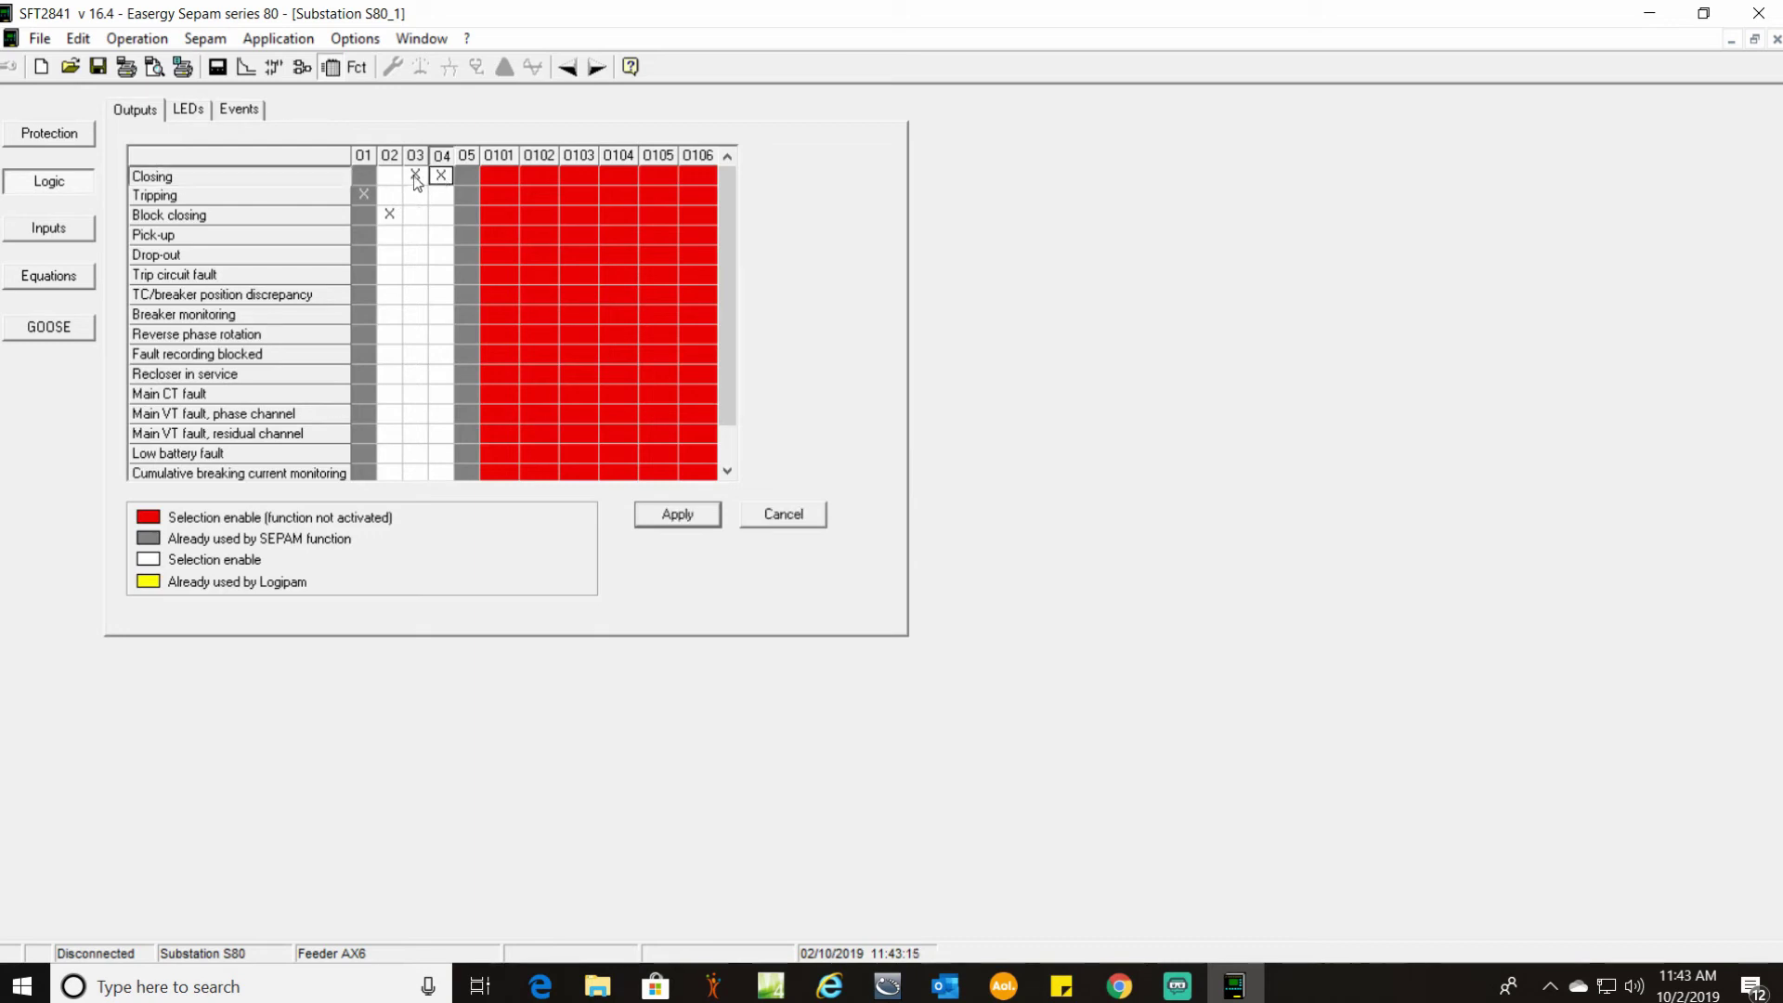
{"action": "left_click", "coordinate": [415, 176]}
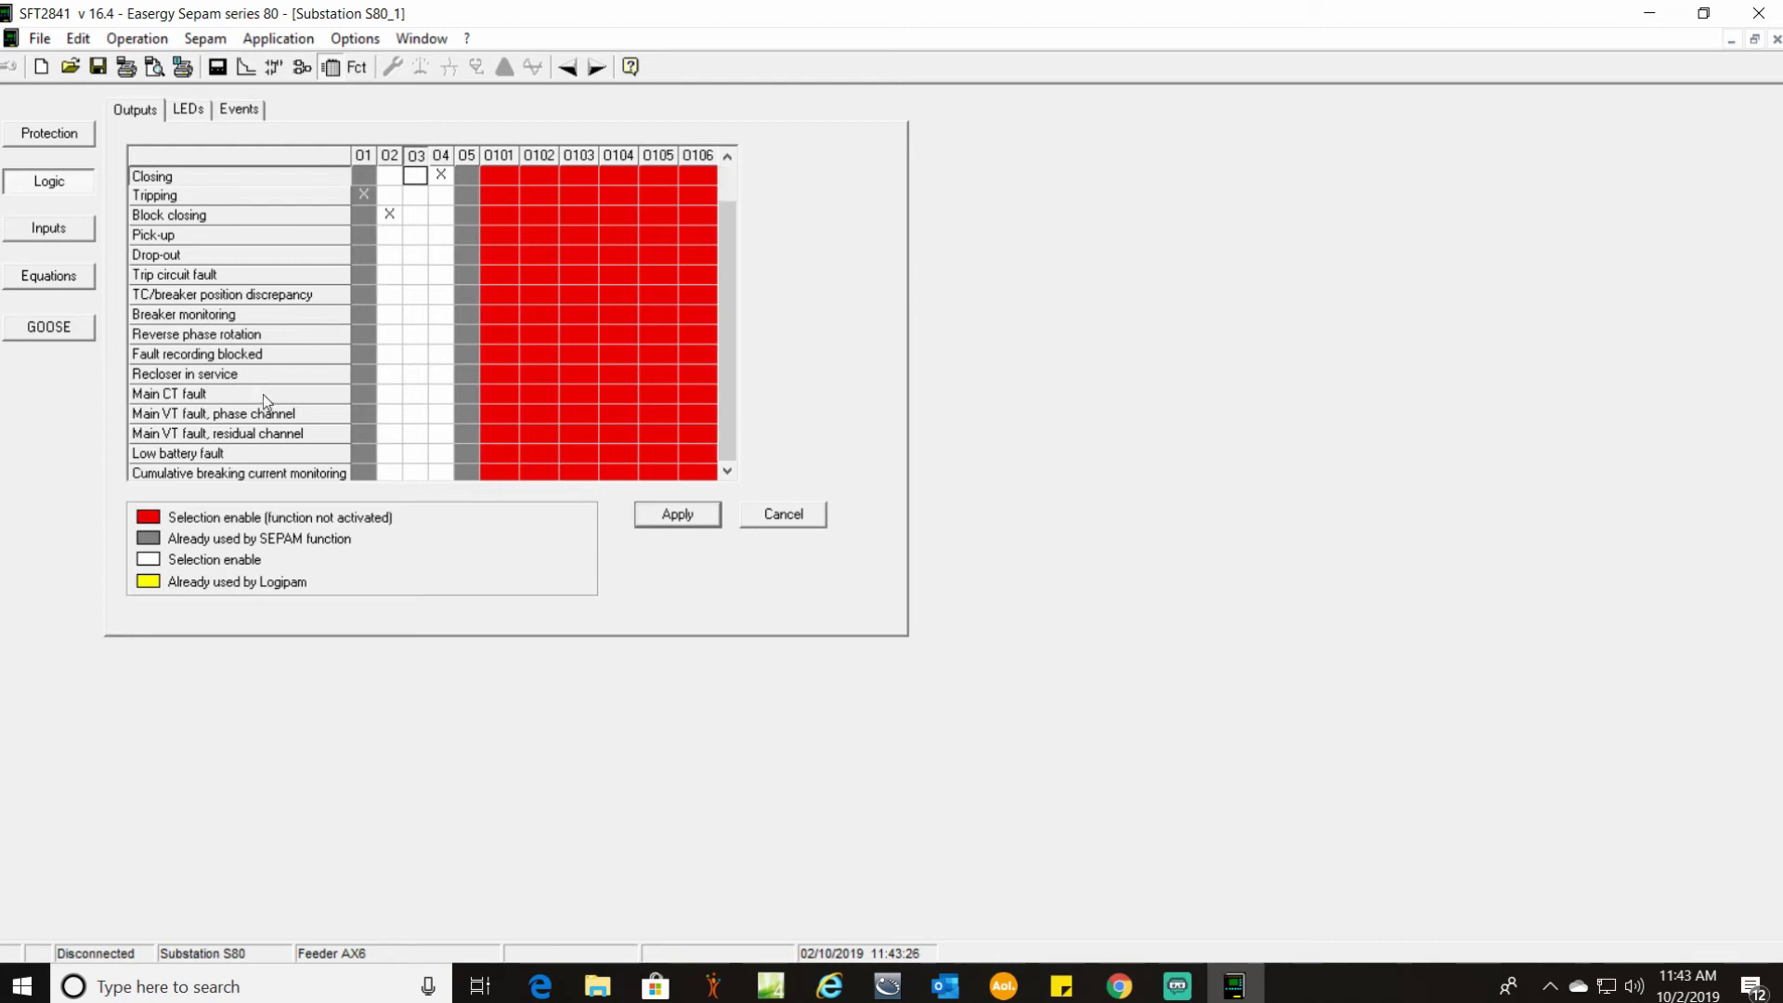
{"action": "scroll", "coordinate": [263, 394], "scroll_direction": "down", "scroll_amount": 1}
{"action": "scroll", "coordinate": [262, 393], "scroll_direction": "up", "scroll_amount": 1}
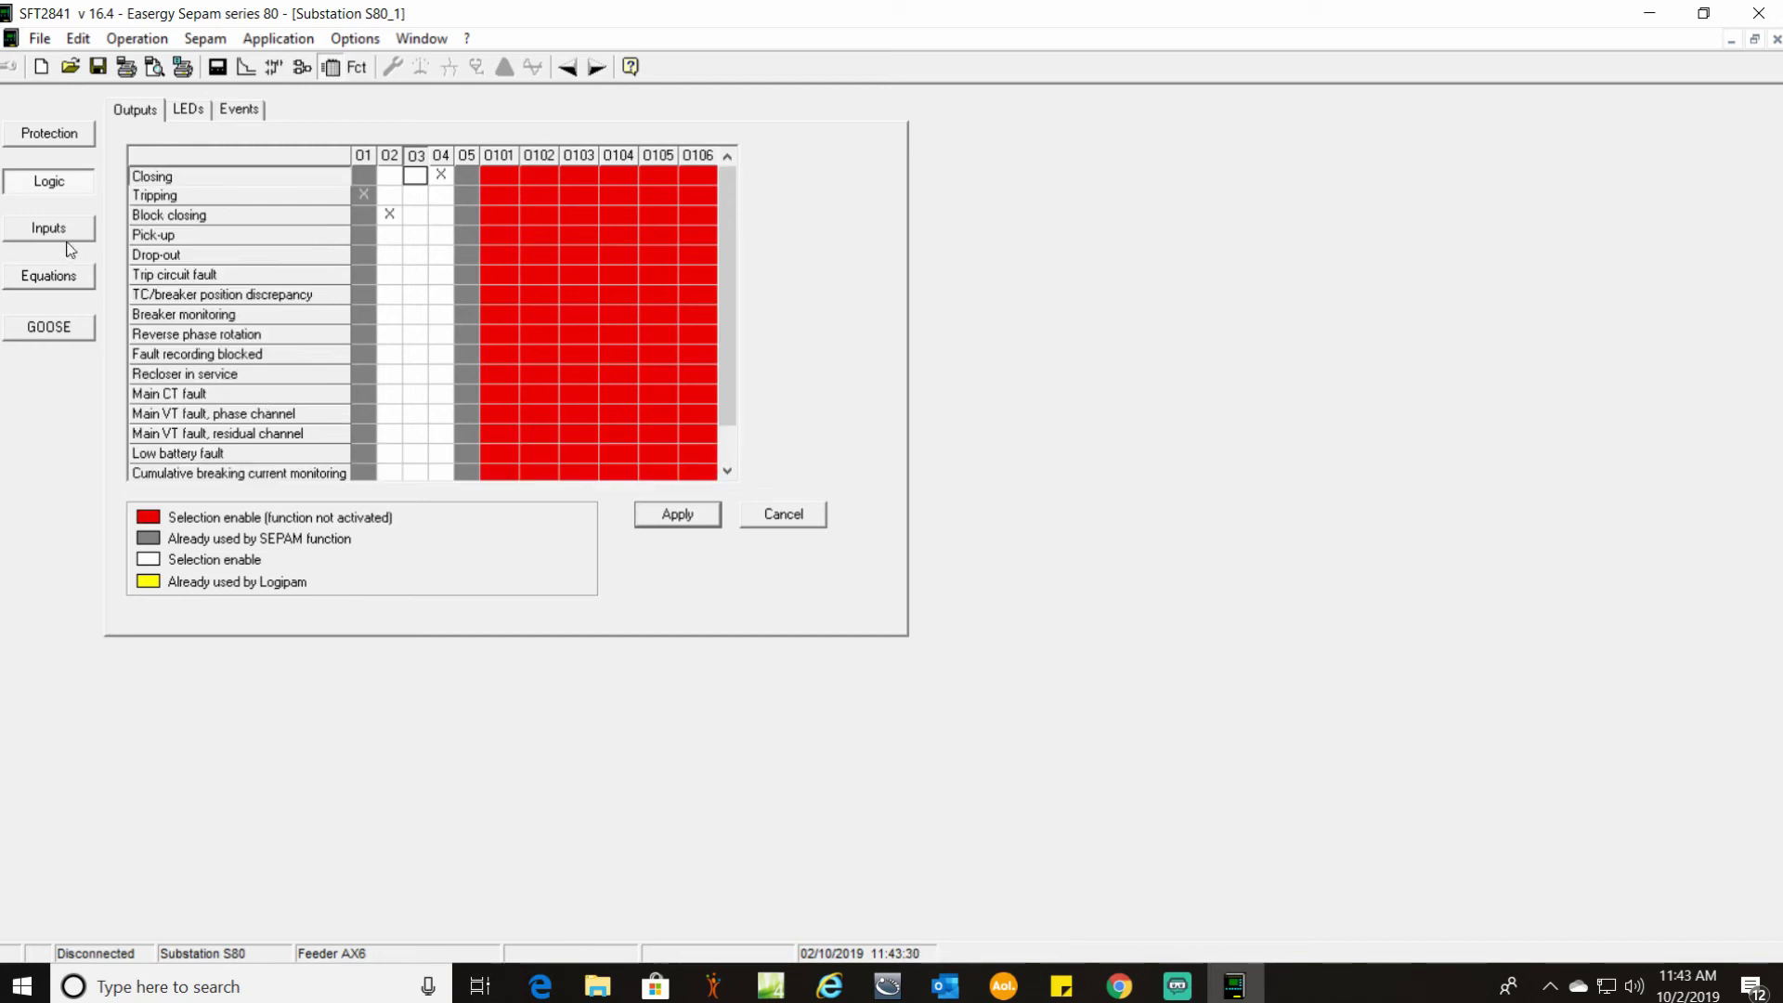
{"action": "left_click", "coordinate": [35, 234]}
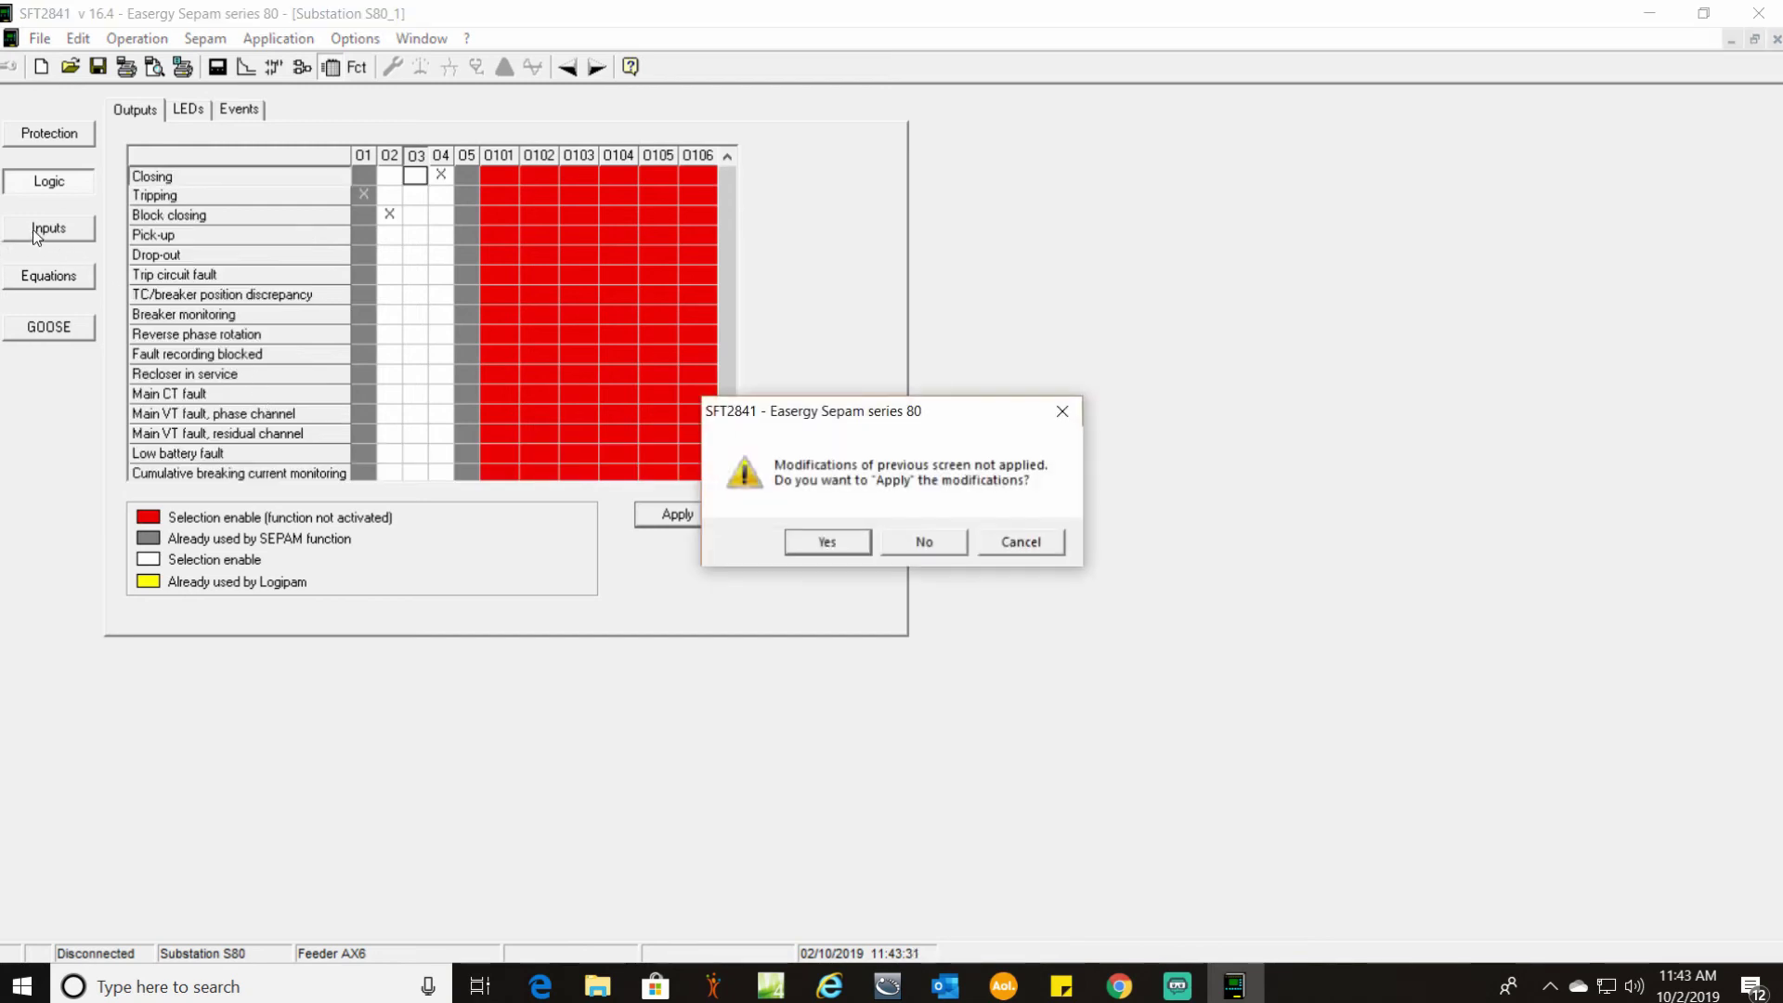
{"action": "left_click", "coordinate": [829, 544]}
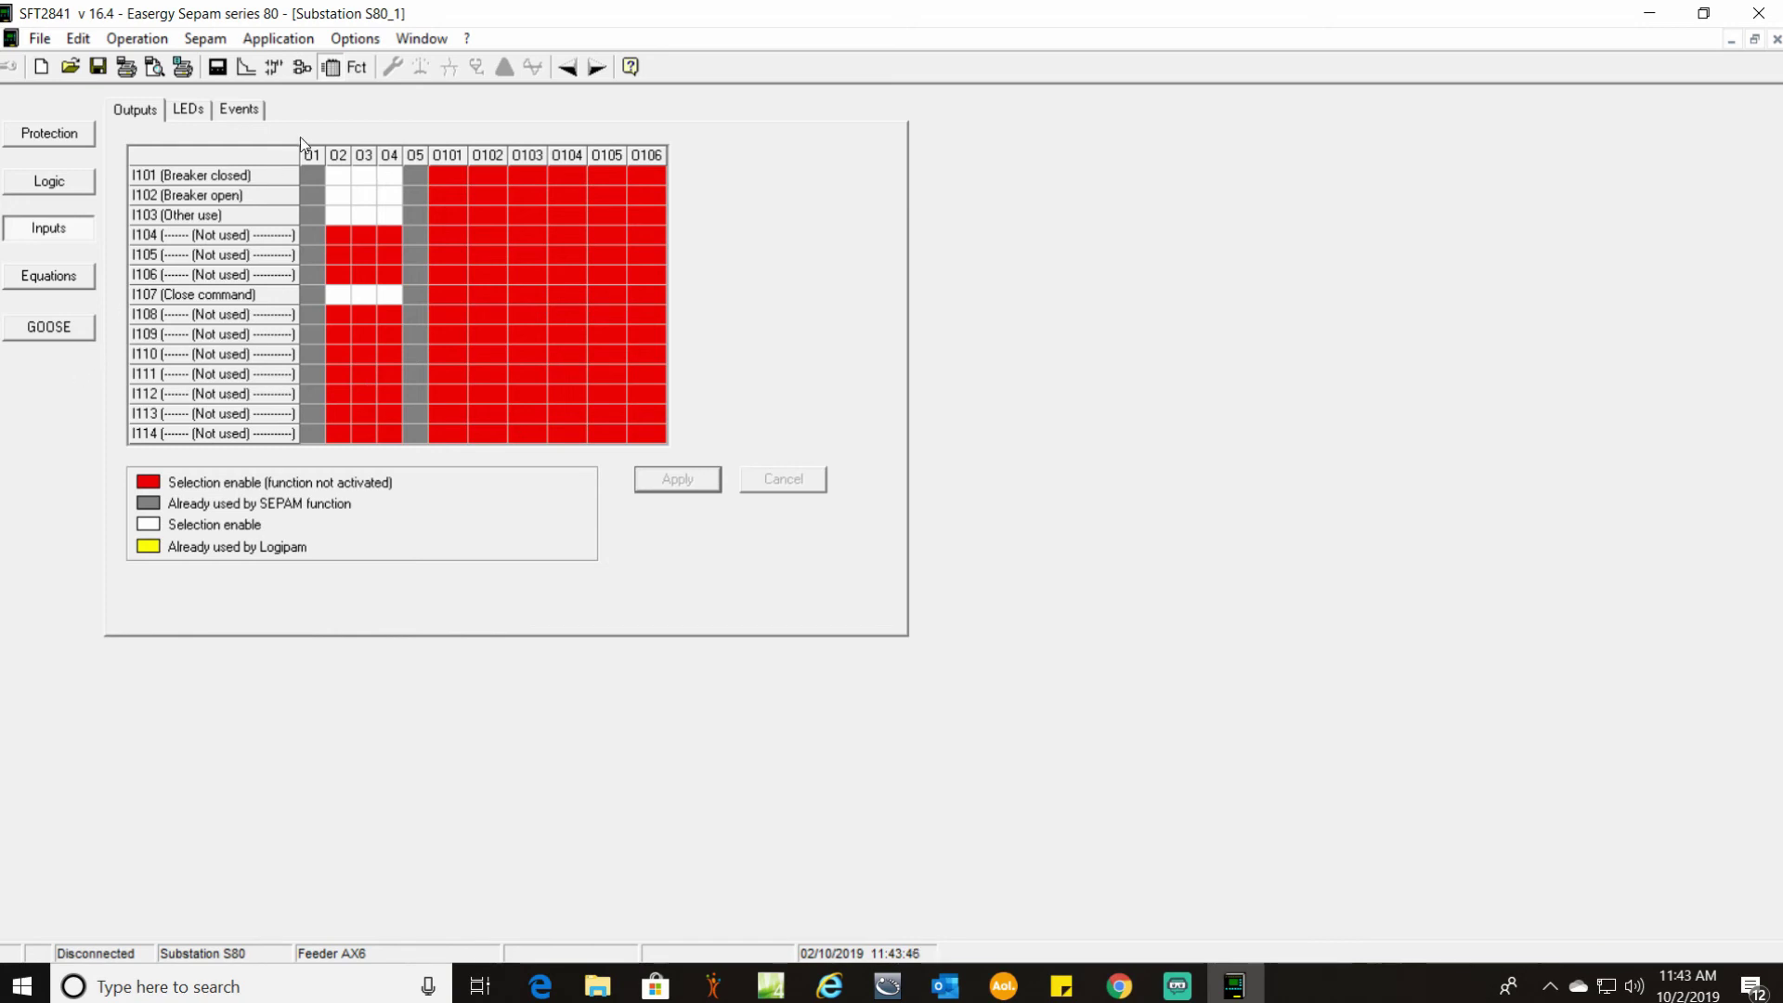
Step: Return to the Sepam hardware setup and save the relay configuration as "AX6 Feeder" in the SEPAM SETTINGS folder
{"action": "left_click", "coordinate": [360, 68]}
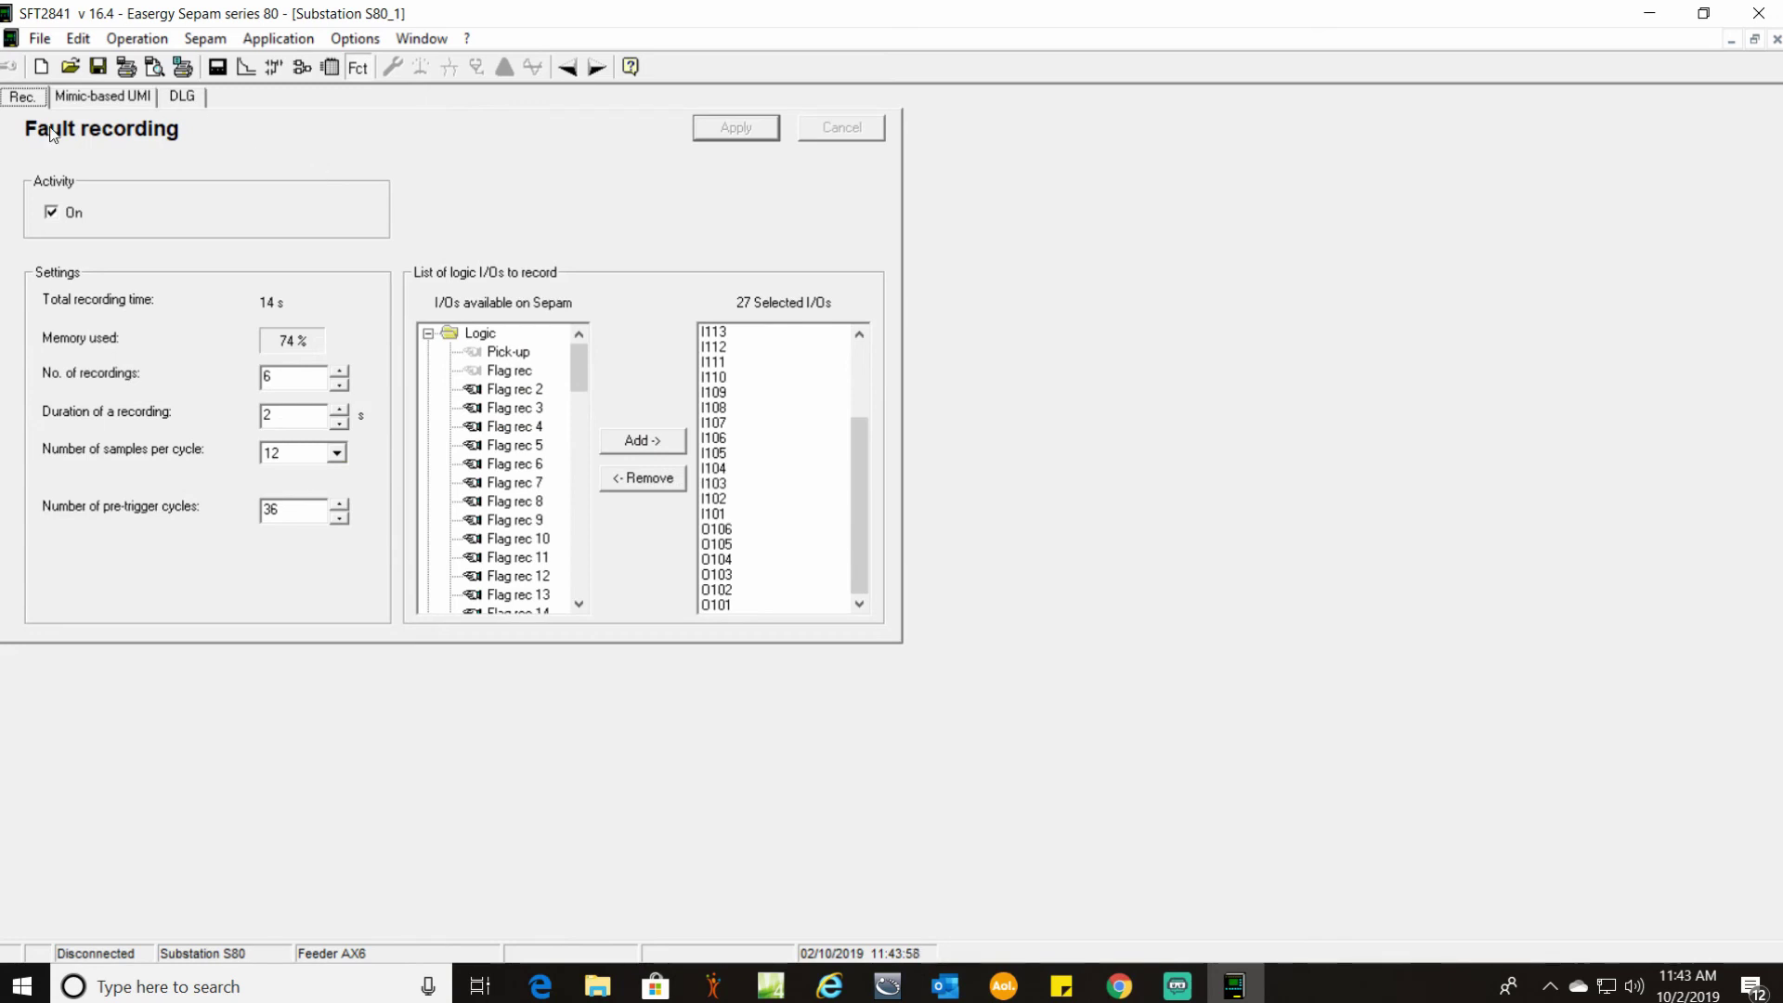
{"action": "left_click", "coordinate": [220, 68]}
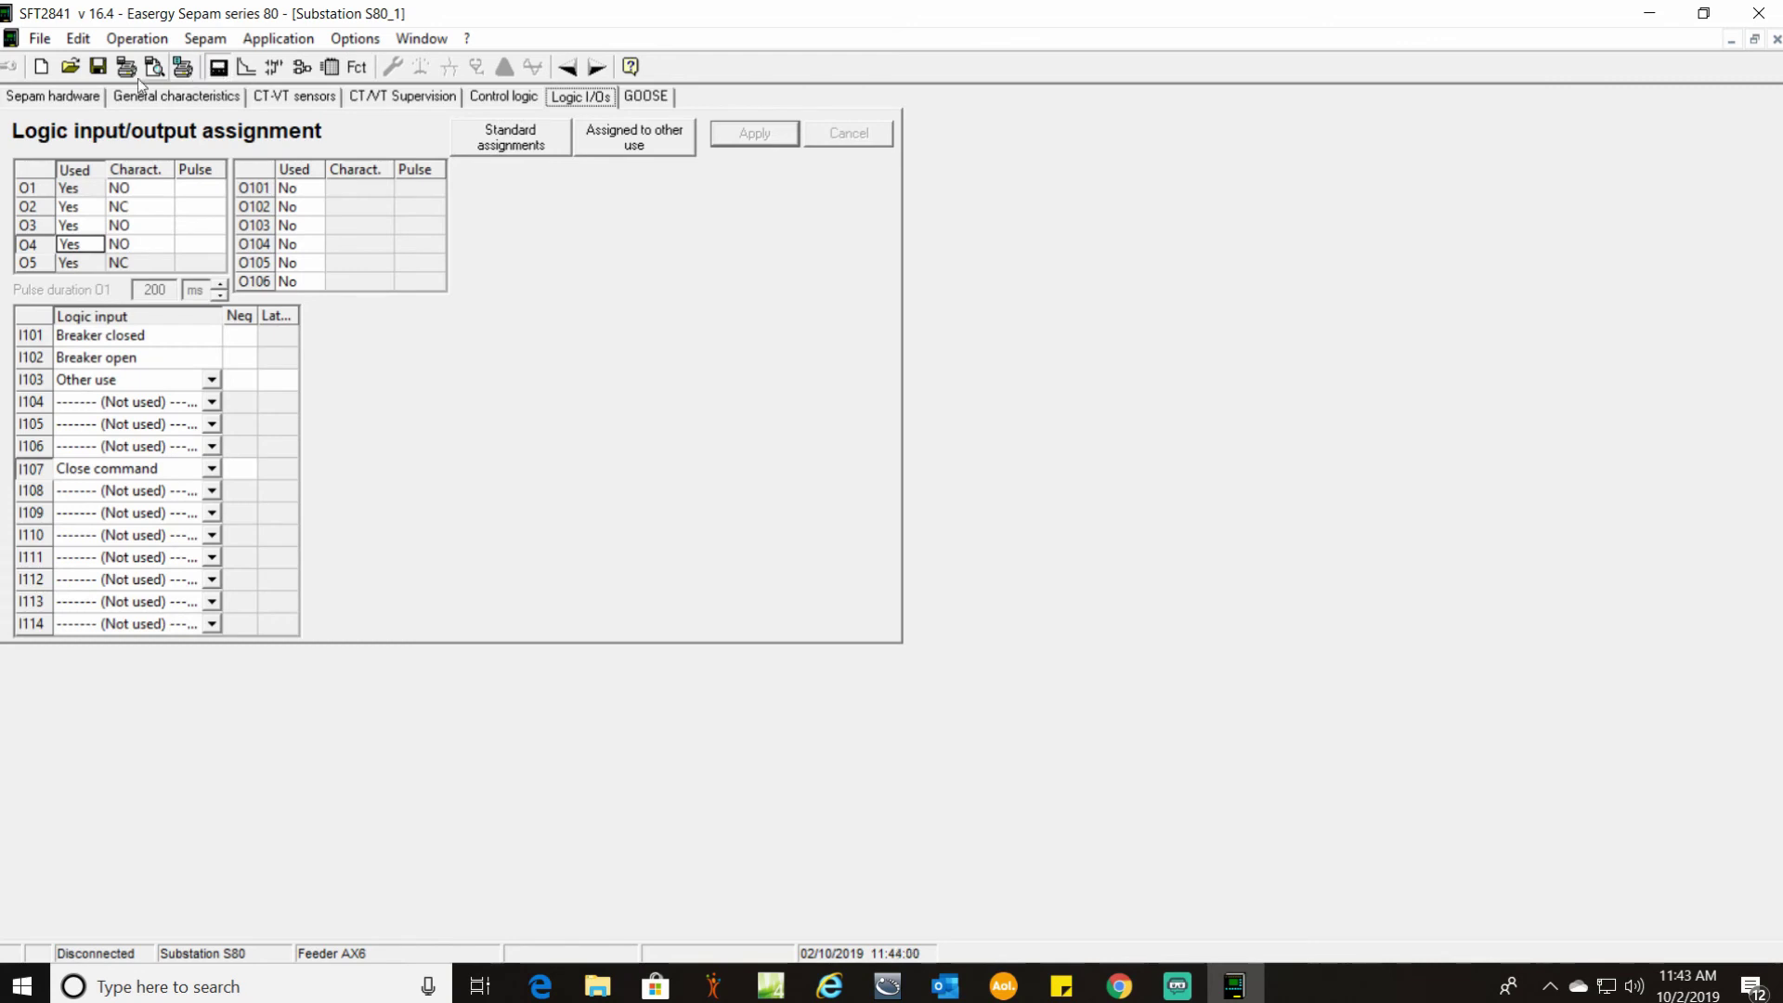
{"action": "left_click", "coordinate": [52, 96]}
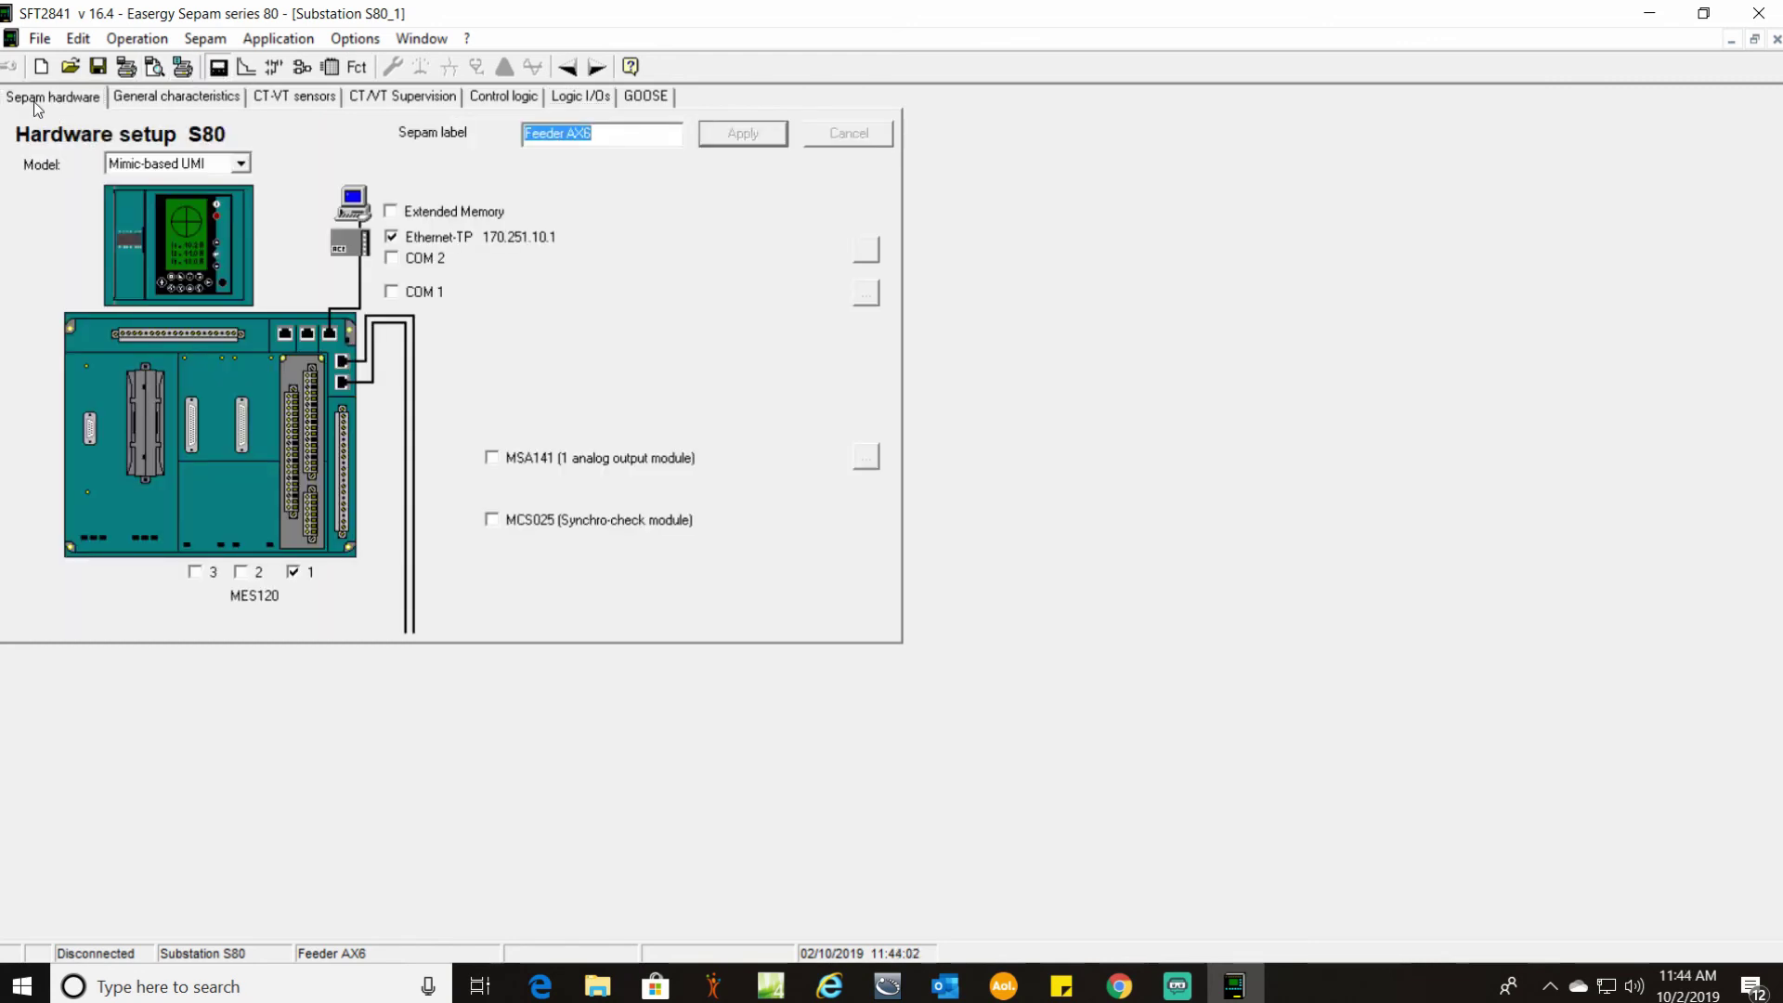
{"action": "left_click", "coordinate": [40, 39]}
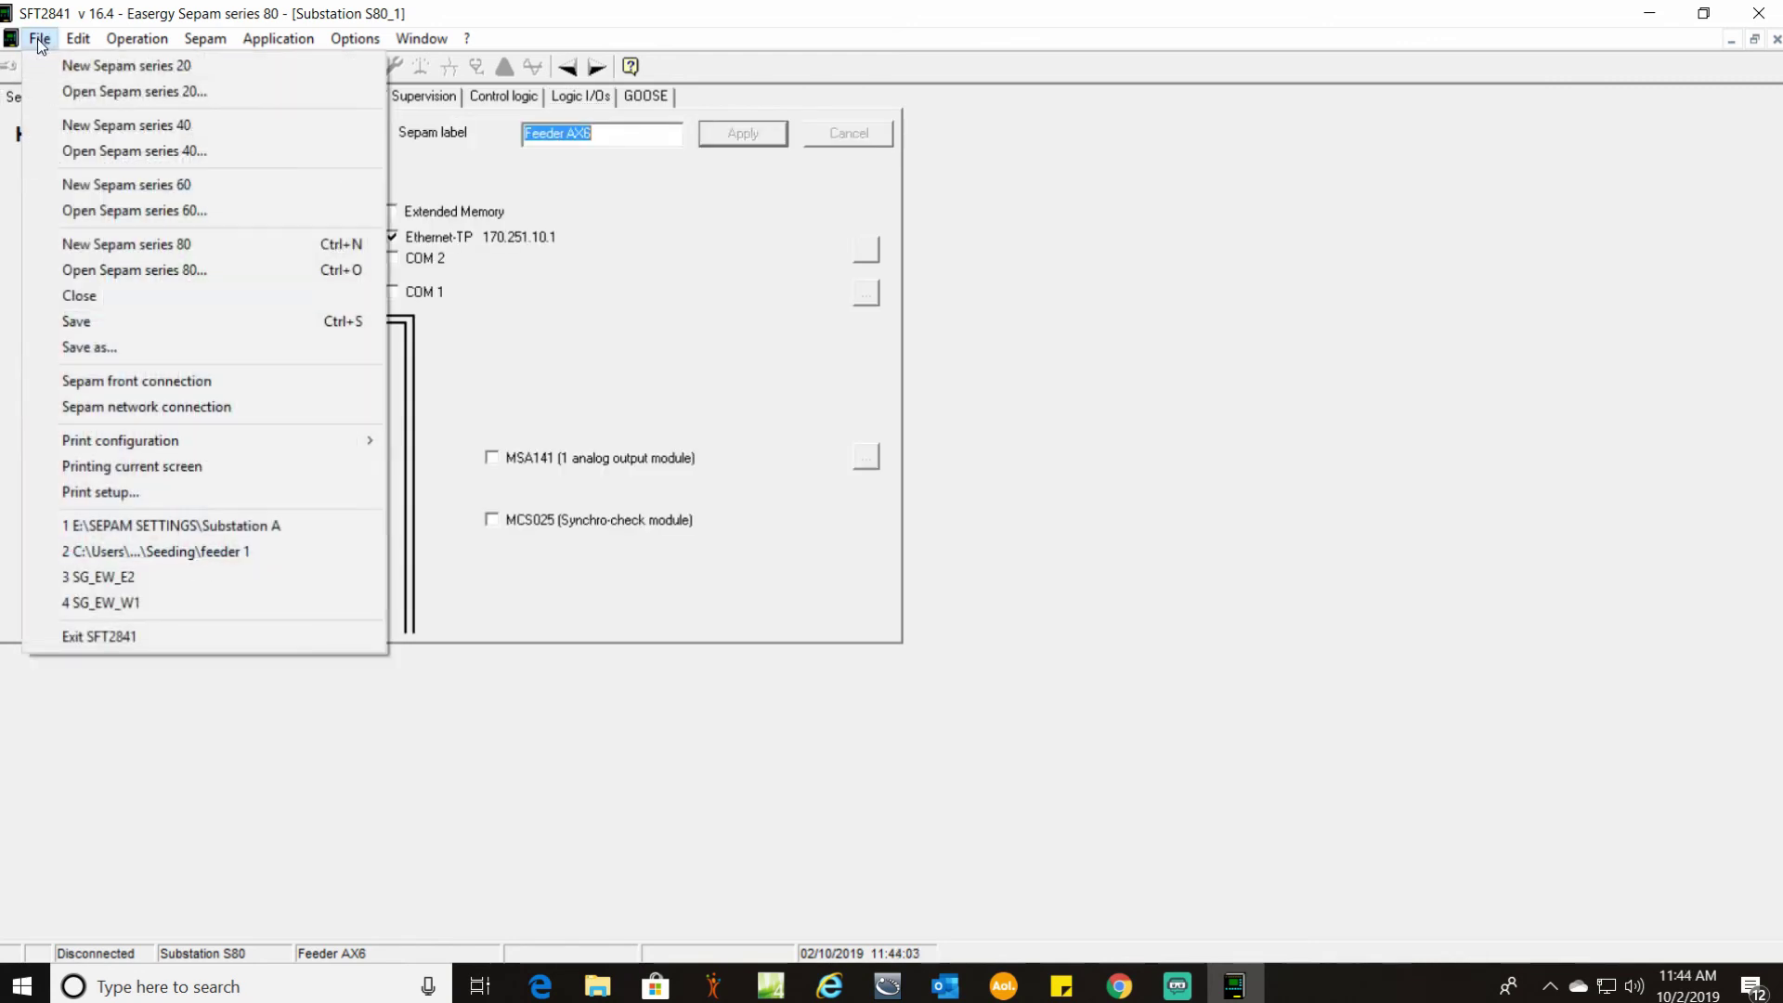
{"action": "left_click", "coordinate": [129, 349]}
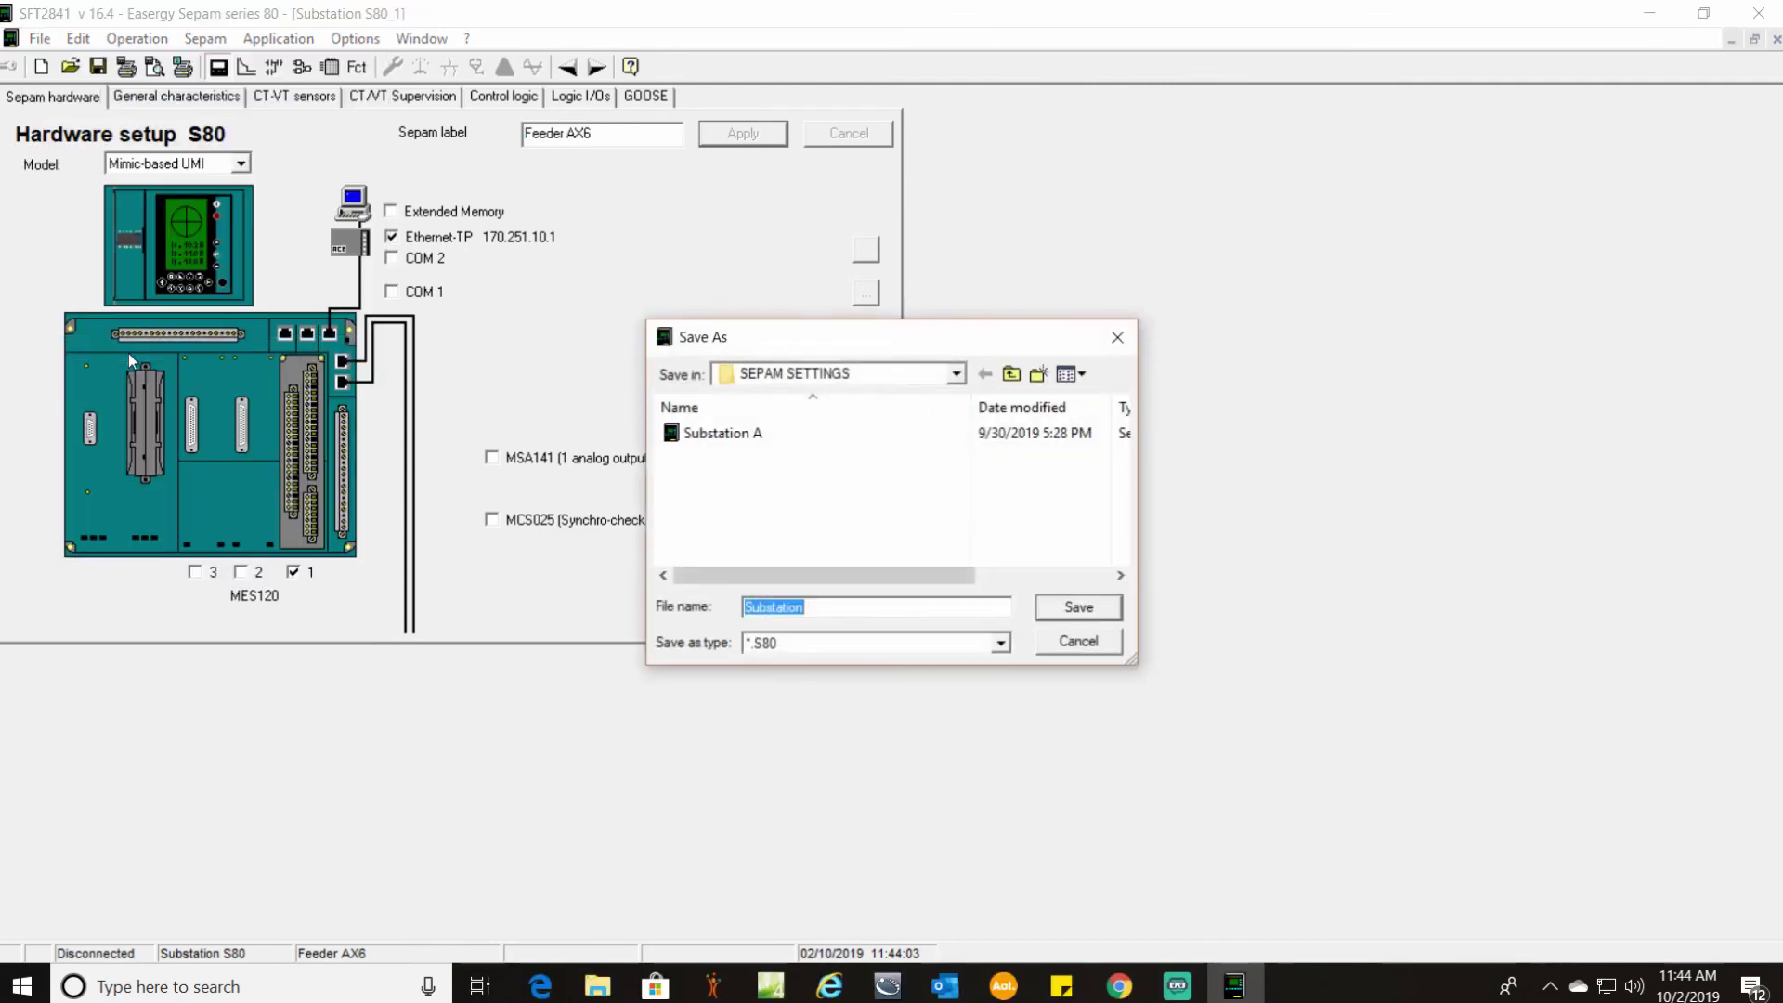
{"action": "type", "text": "AX6 Feeder"}
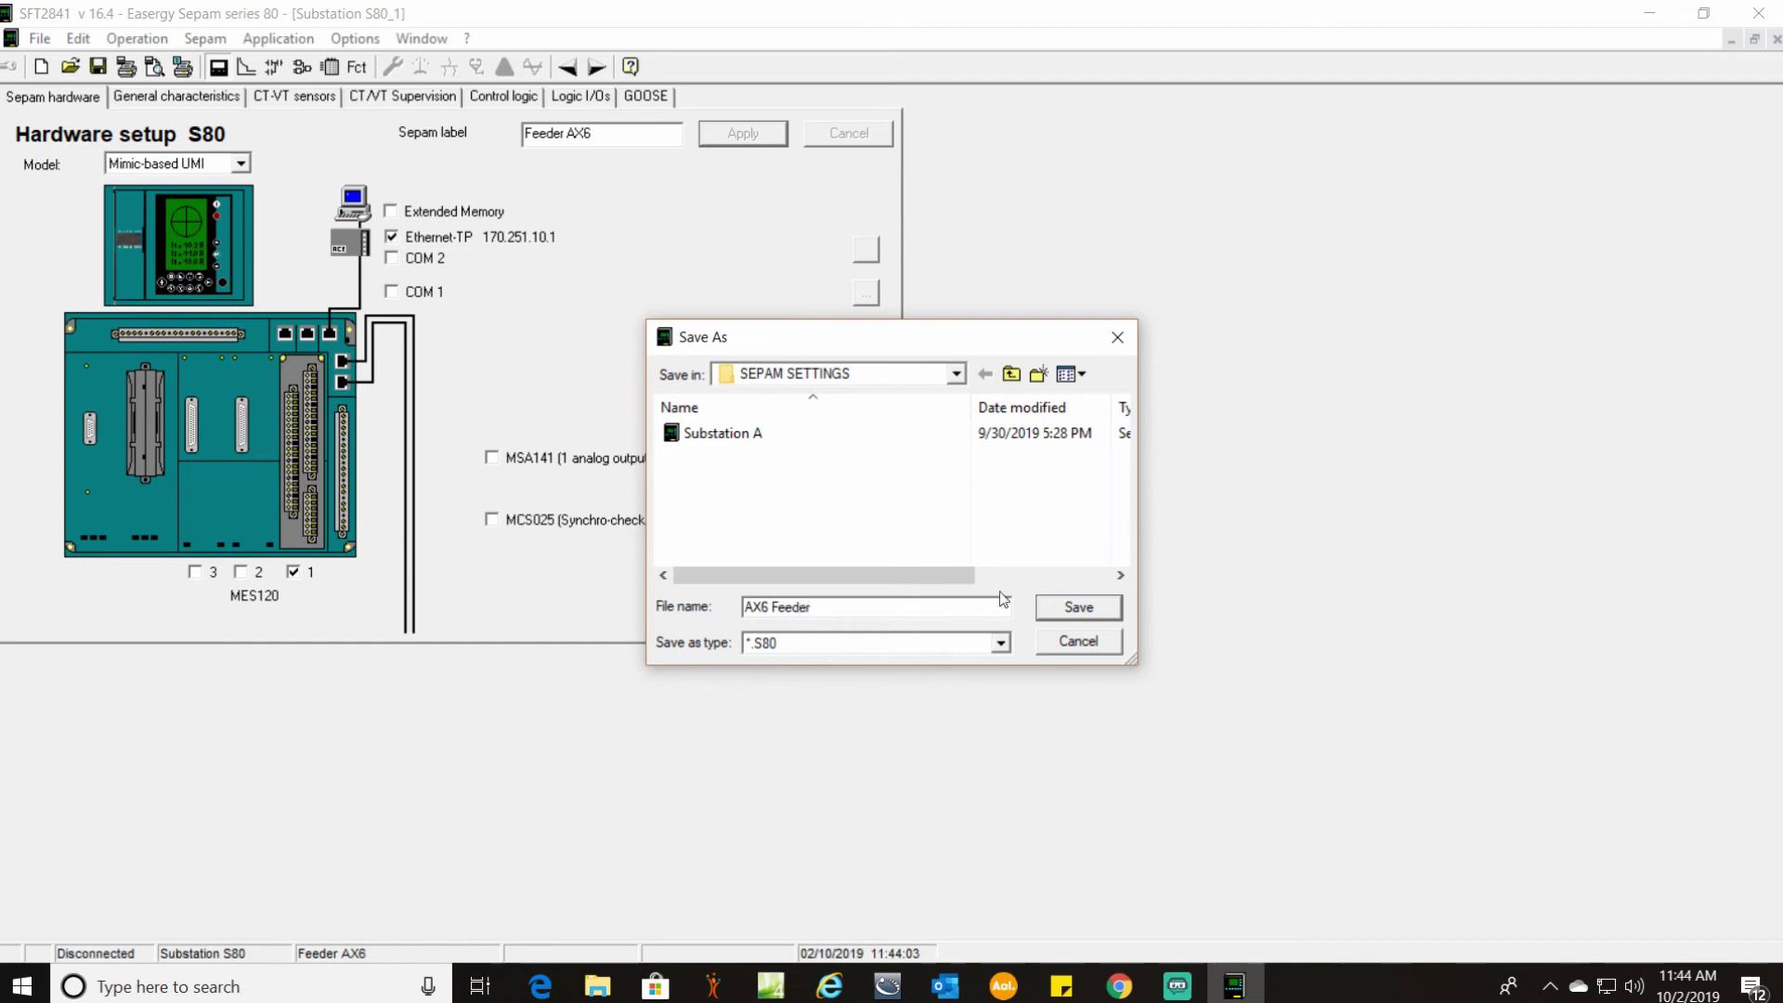
{"action": "left_click", "coordinate": [1078, 617]}
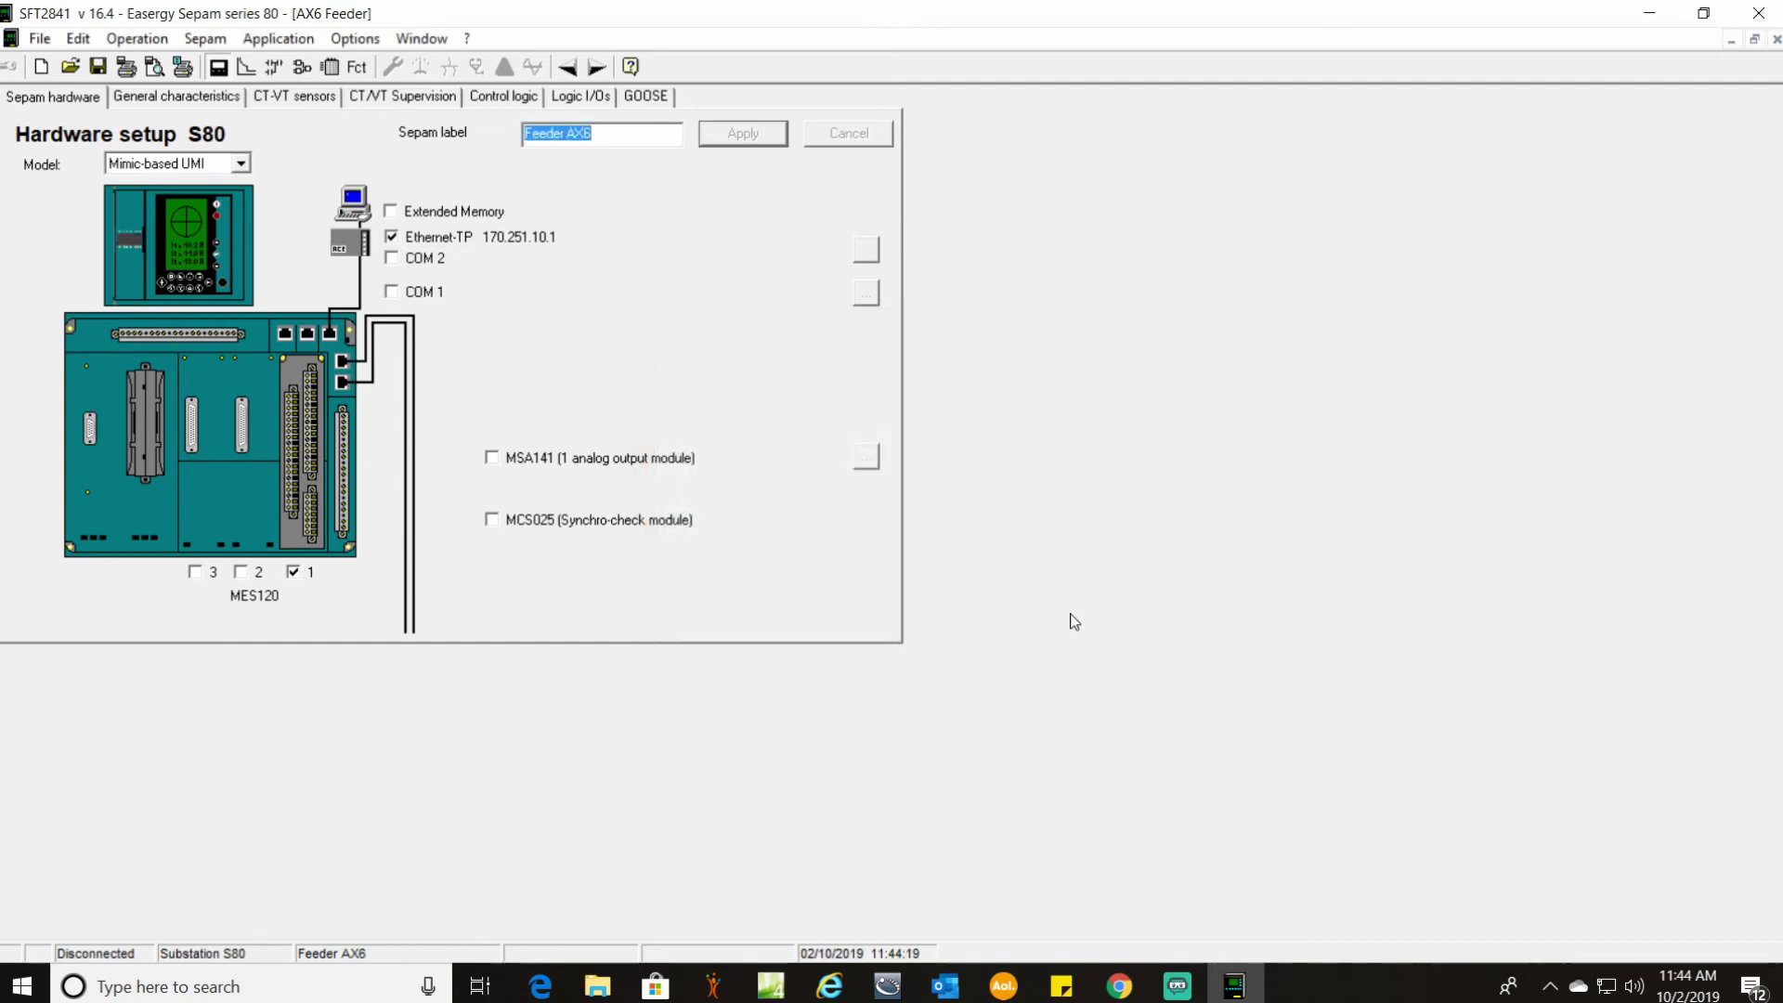